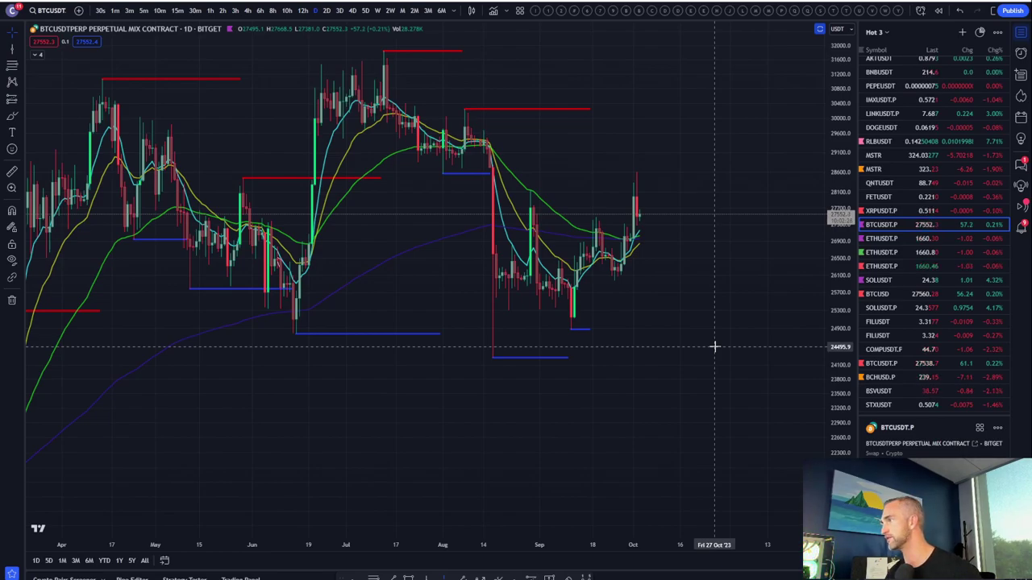
Step: Zoom in on the recent candles of the BTCUSDT perpetual daily chart
{"action": "scroll", "coordinate": [714, 347], "scroll_direction": "up", "scroll_amount": 2}
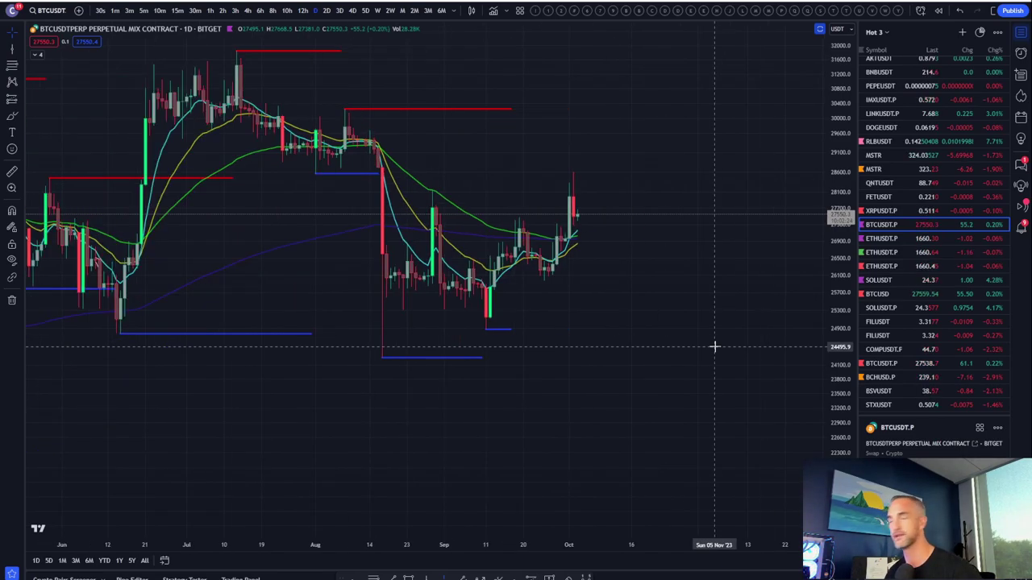
Step: Restore all the indicator panes beneath the Bitcoin daily price chart
{"action": "double_click", "coordinate": [669, 286]}
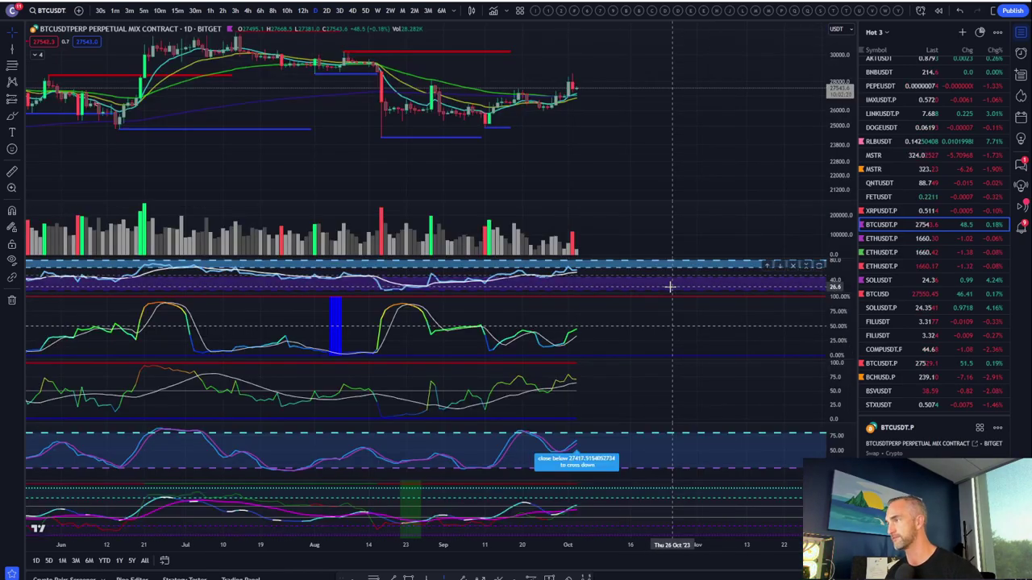
{"action": "scroll", "coordinate": [640, 331], "scroll_direction": "down", "scroll_amount": 3}
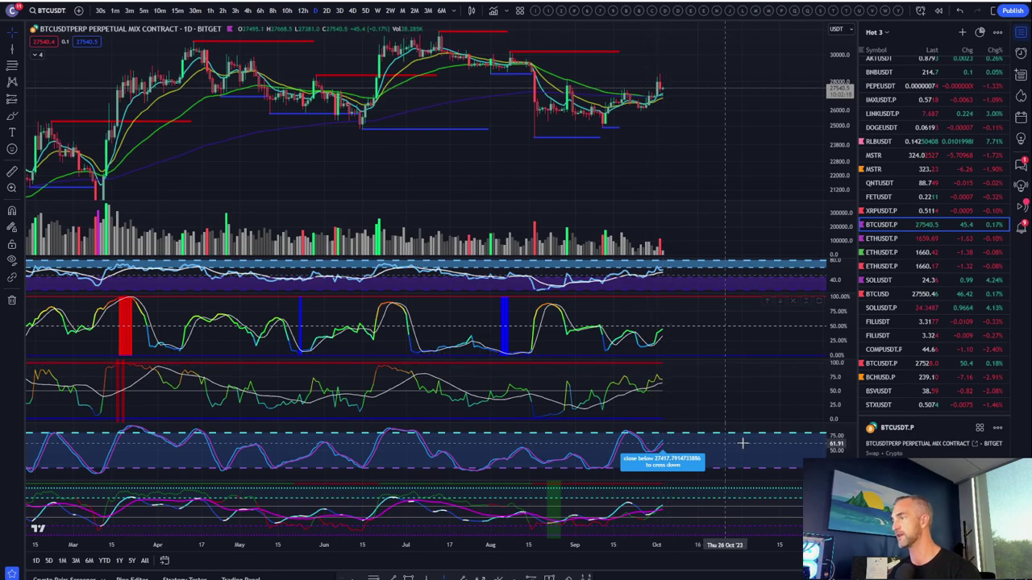
{"action": "scroll", "coordinate": [645, 339], "scroll_direction": "up", "scroll_amount": 2}
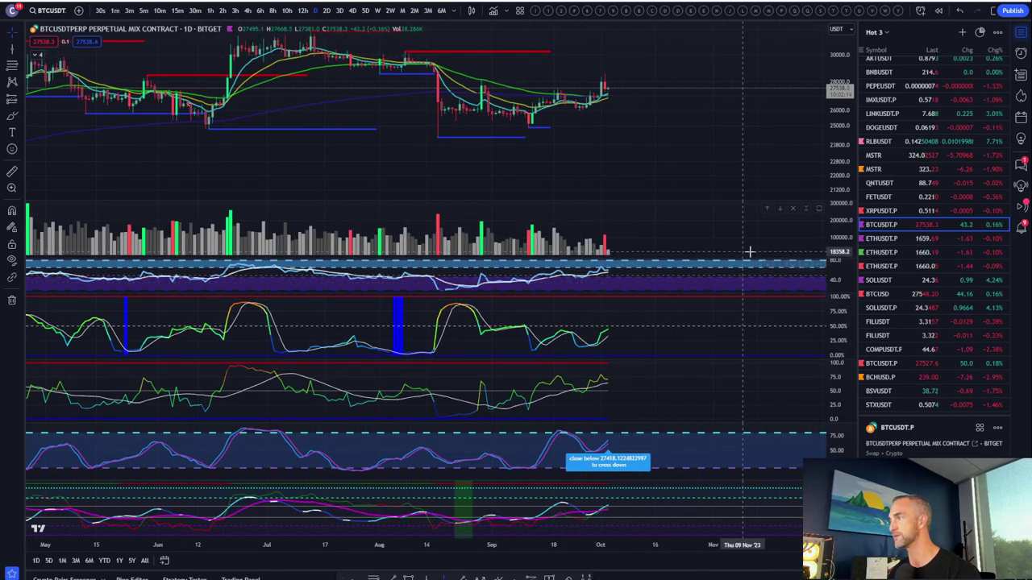
Step: Remove the blue/purple, green/white and white/magenta indicator panes, keeping volume and two oscillators
{"action": "left_click", "coordinate": [792, 265]}
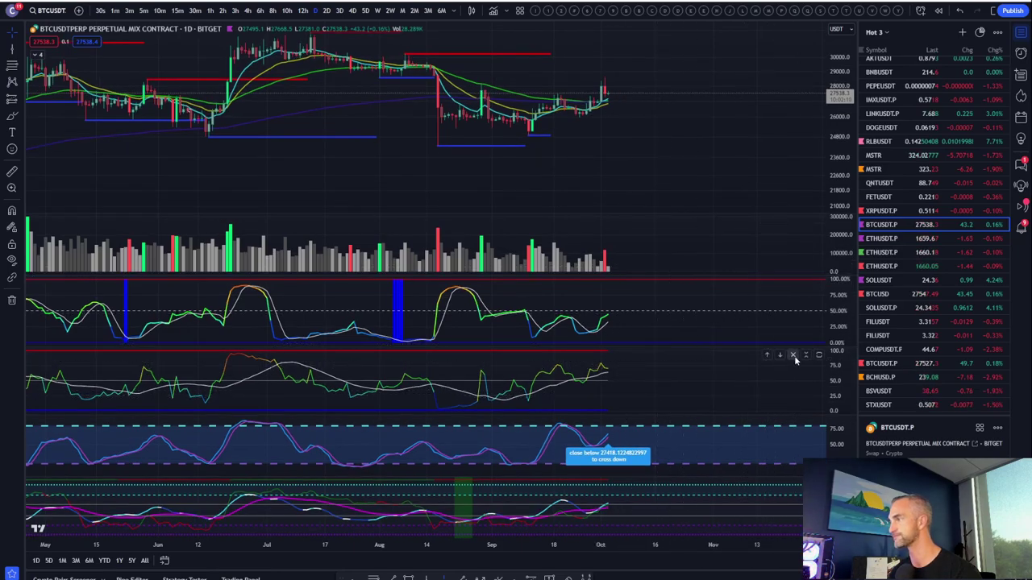
{"action": "left_click", "coordinate": [792, 358]}
{"action": "scroll", "coordinate": [605, 484], "scroll_direction": "up", "scroll_amount": 3}
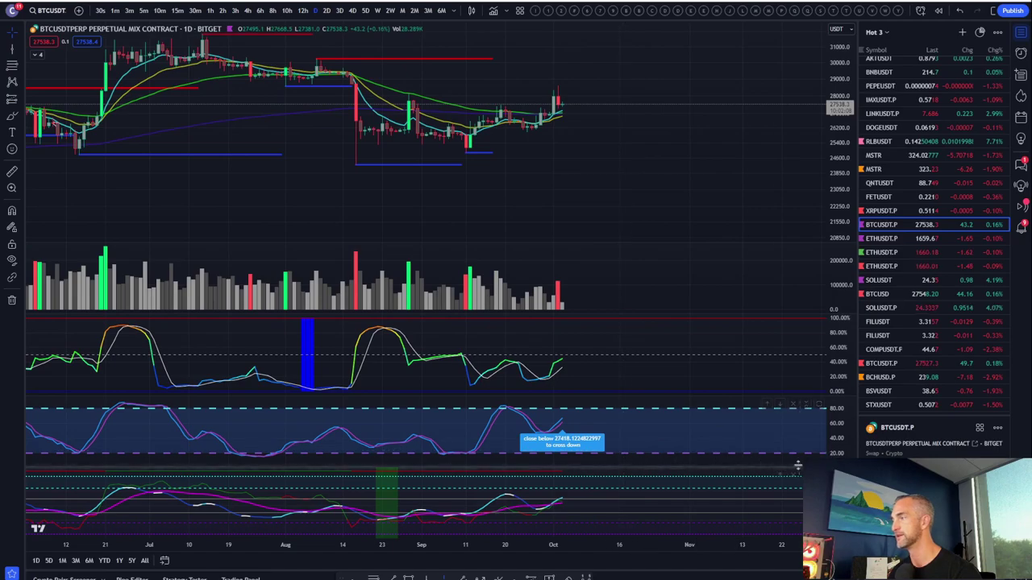
{"action": "left_click", "coordinate": [793, 476]}
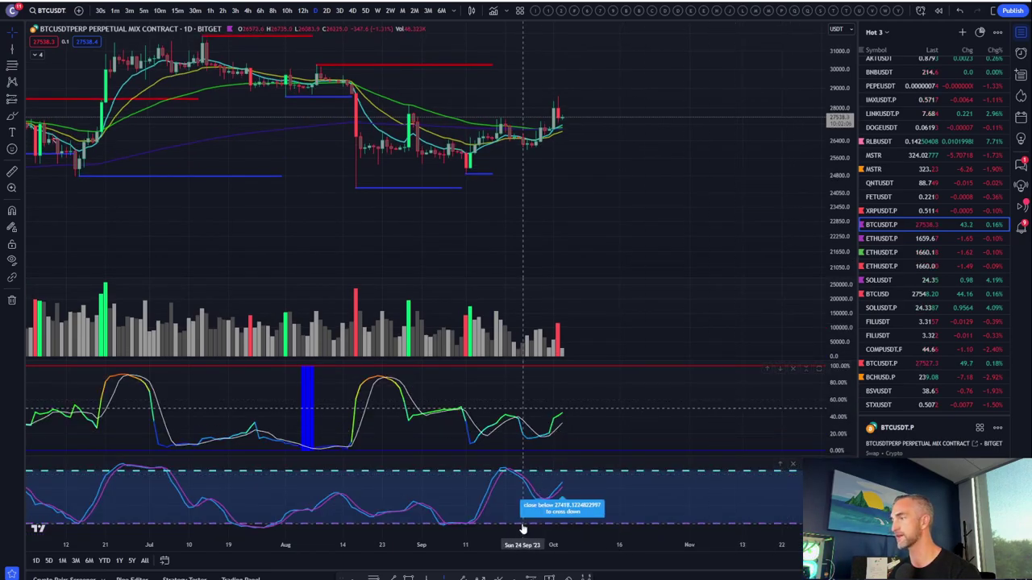
{"action": "scroll", "coordinate": [413, 511], "scroll_direction": "up", "scroll_amount": 2}
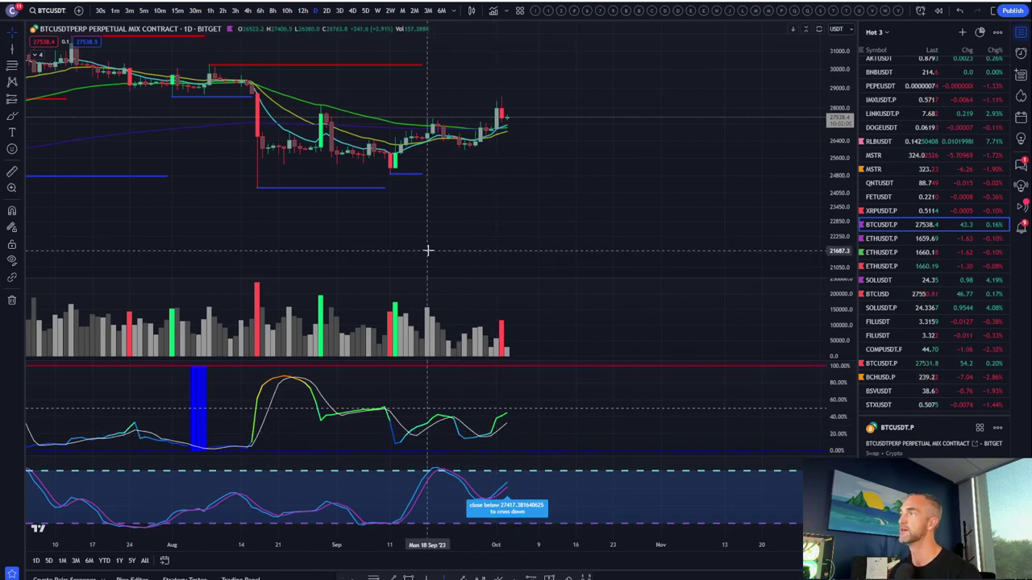
{"action": "scroll", "coordinate": [428, 250], "scroll_direction": "down", "scroll_amount": 3}
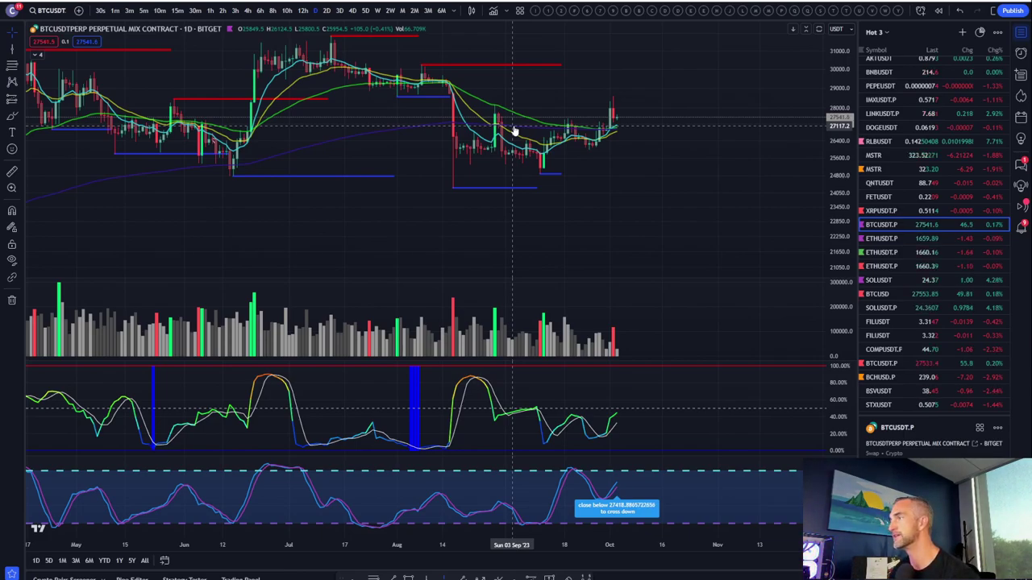
{"action": "scroll", "coordinate": [520, 137], "scroll_direction": "up", "scroll_amount": 1}
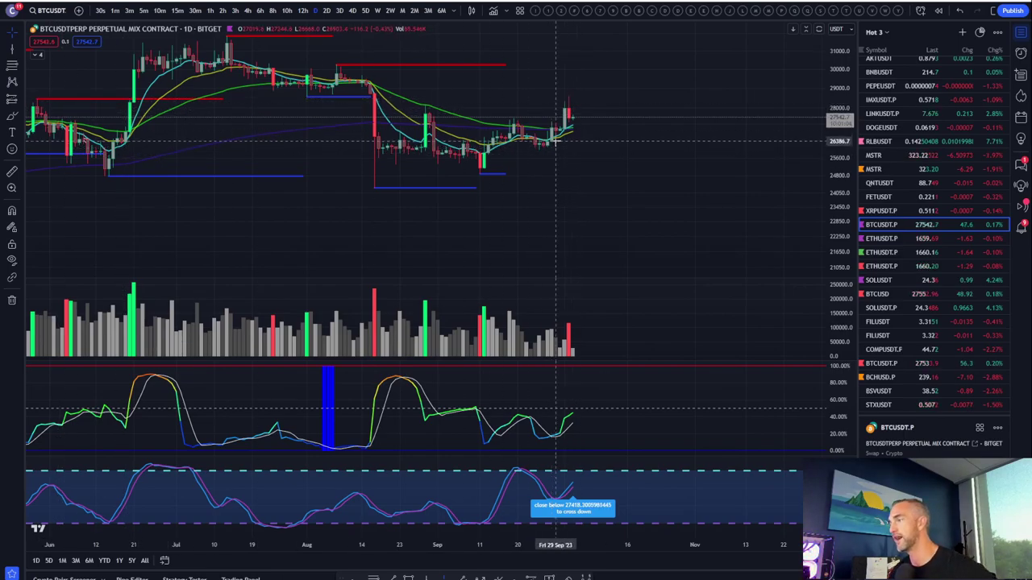
Step: Put Bitcoin on 2D candles and compress the price scale to reveal lower levels
{"action": "left_click", "coordinate": [327, 11]}
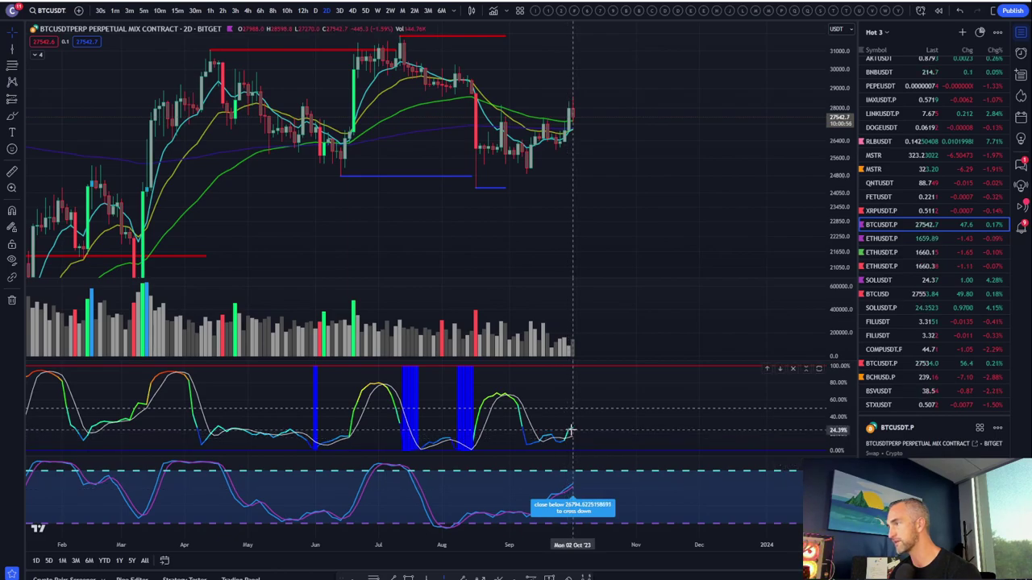
{"action": "left_click_drag", "start_coordinate": [846, 161], "coordinate": [846, 186]}
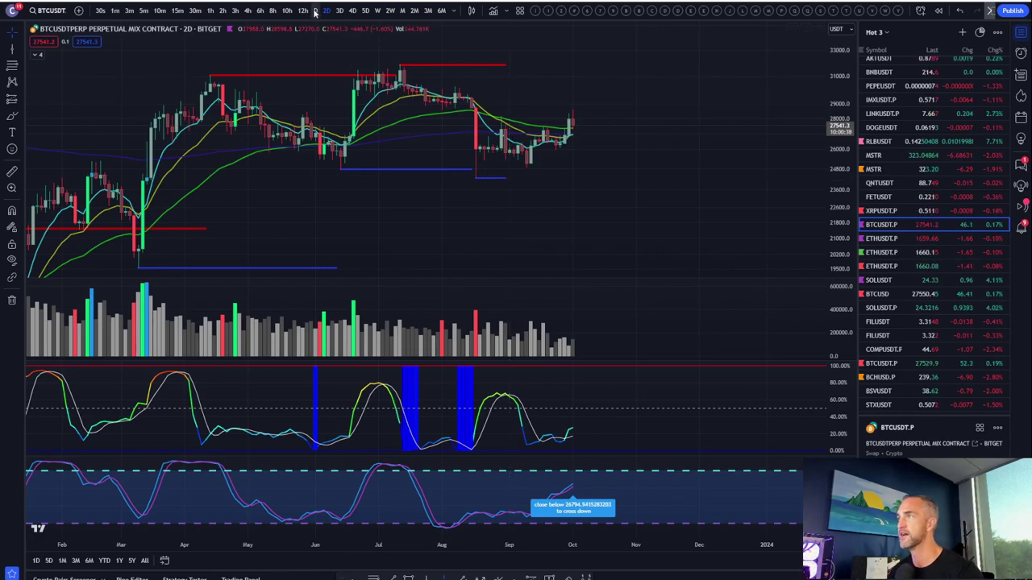
Step: Step the Bitcoin chart from 1D to 2D to 1M candles and widen the price range
{"action": "type", "text": "1D"}
{"action": "key", "text": "Return"}
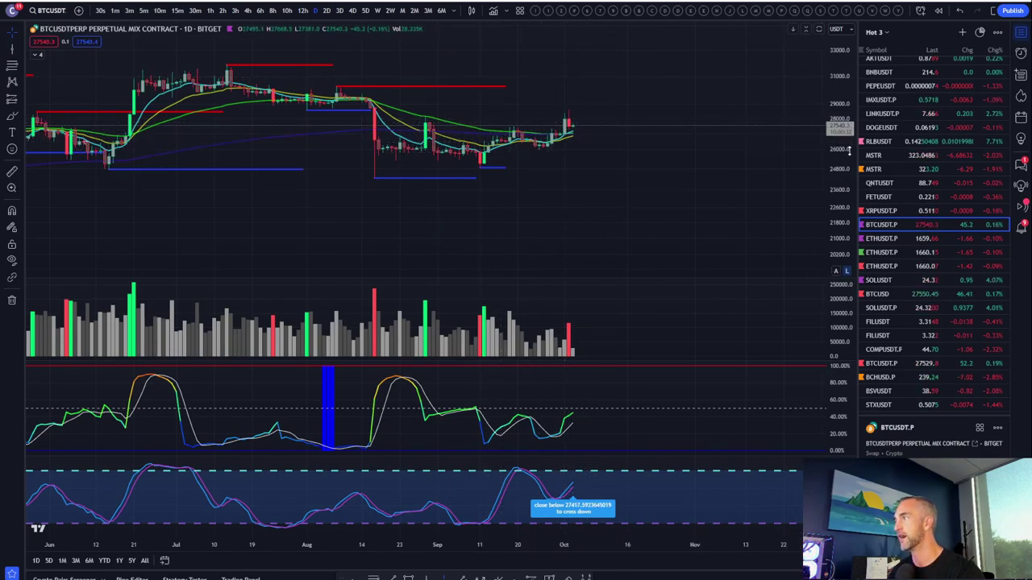
{"action": "scroll", "coordinate": [701, 180], "scroll_direction": "up", "scroll_amount": 5}
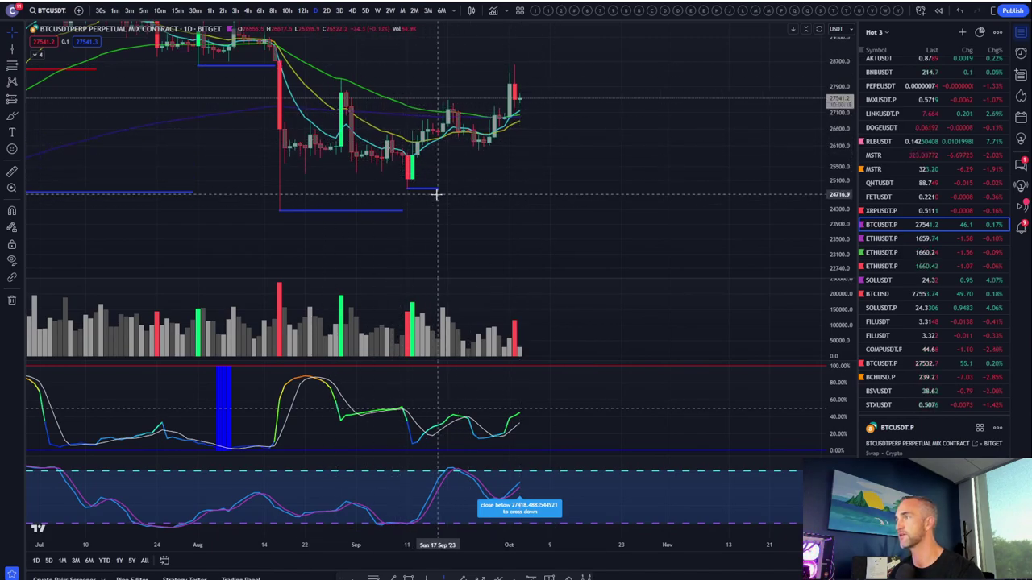
{"action": "left_click", "coordinate": [327, 11]}
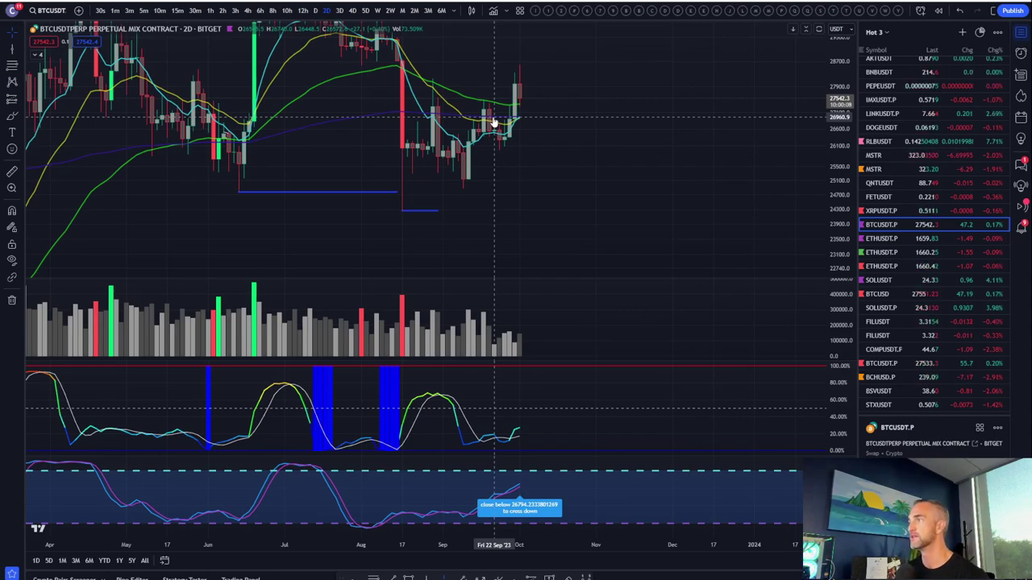
{"action": "left_click", "coordinate": [402, 11]}
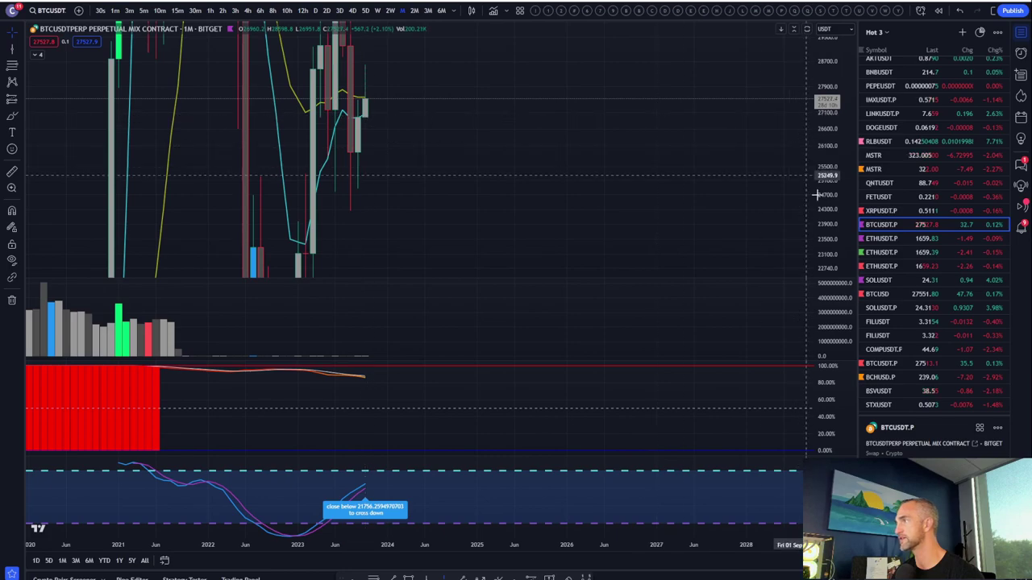
{"action": "left_click_drag", "start_coordinate": [822, 190], "coordinate": [821, 198]}
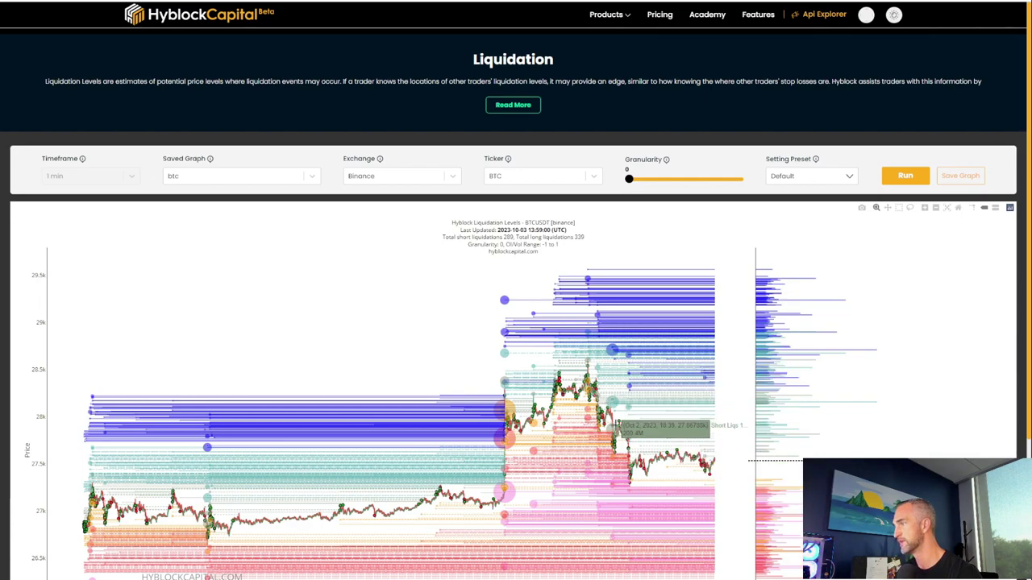
Step: Zoom into the recent 27k–28k Binance BTC liquidation levels
{"action": "left_click_drag", "start_coordinate": [625, 409], "coordinate": [764, 551]}
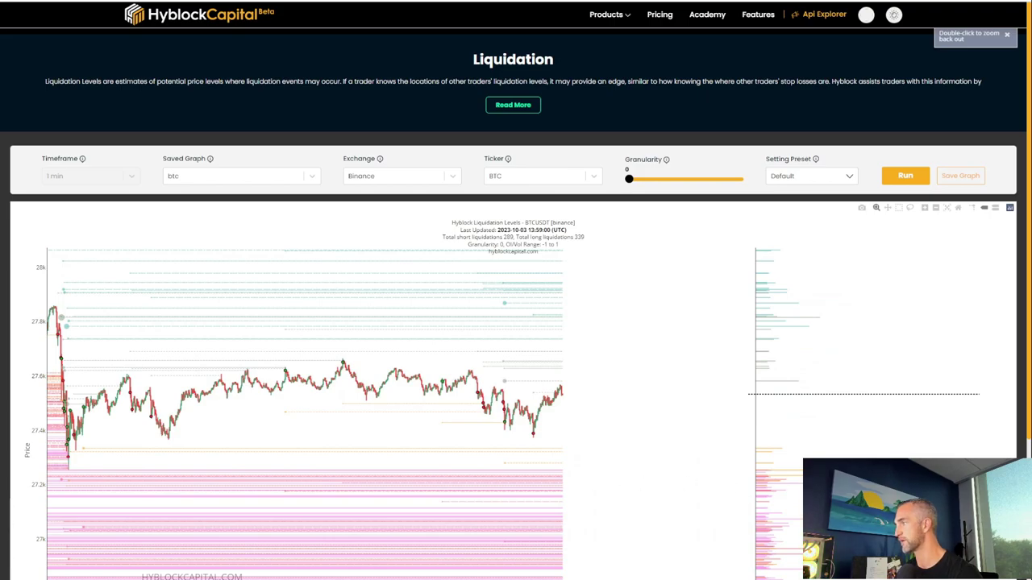
{"action": "mouse_move", "coordinate": [70, 482]}
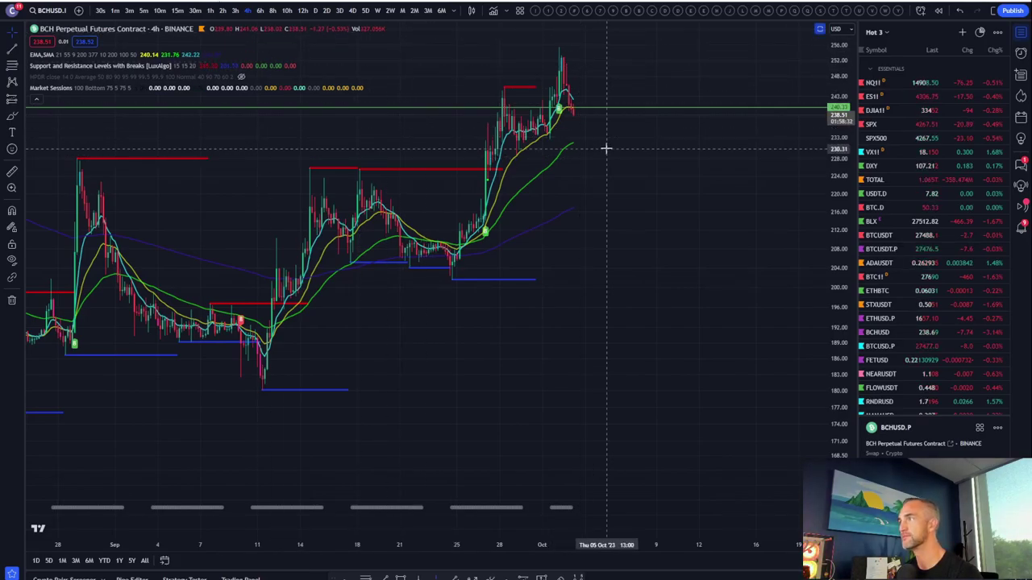
Step: Zoom and pan the BCH 4-hour chart to its latest rally and slightly compress its price scale
{"action": "scroll", "coordinate": [569, 164], "scroll_direction": "up", "scroll_amount": 3}
{"action": "left_click_drag", "start_coordinate": [569, 164], "coordinate": [755, 156]}
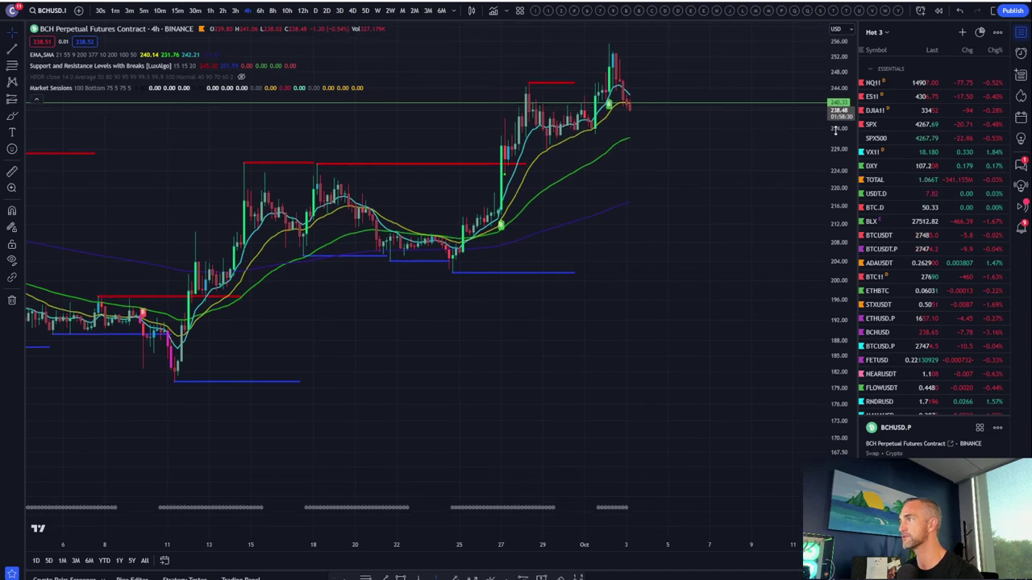
{"action": "left_click_drag", "start_coordinate": [836, 133], "coordinate": [836, 141]}
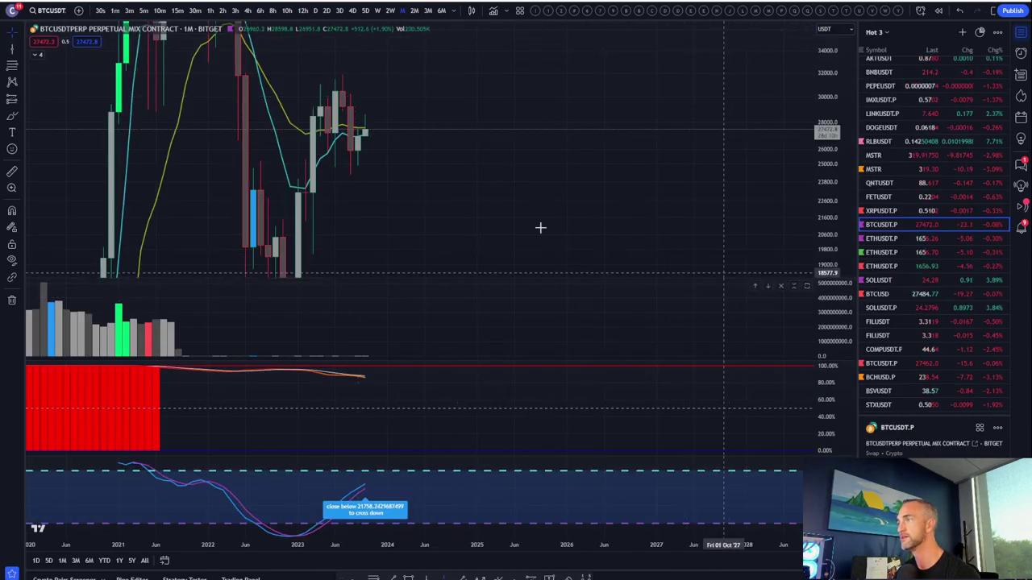
{"action": "scroll", "coordinate": [516, 222], "scroll_direction": "down", "scroll_amount": 3}
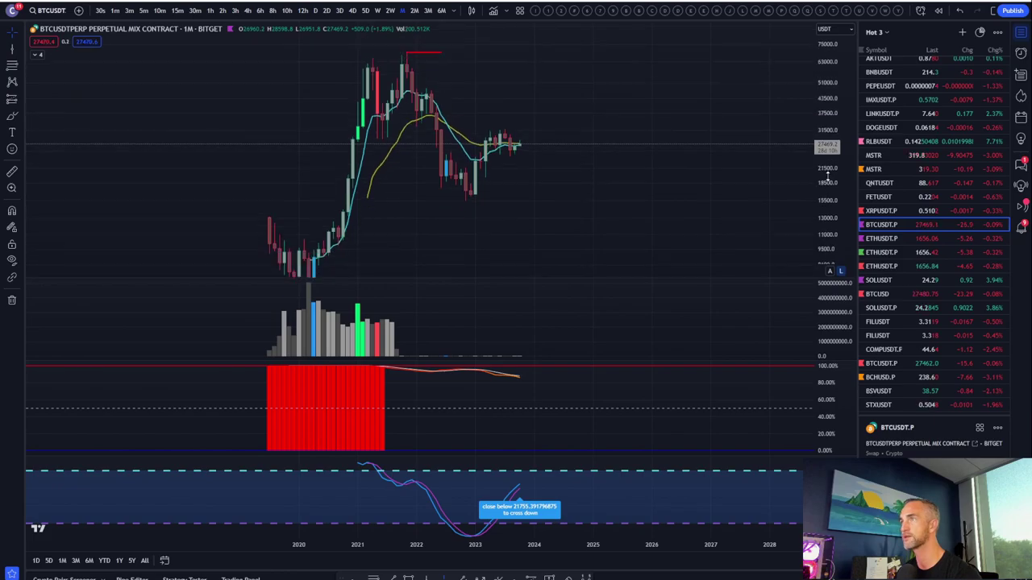
Step: Move the Bitcoin chart from monthly to two-day candles and zoom in
{"action": "scroll", "coordinate": [276, 84], "scroll_direction": "up", "scroll_amount": 2}
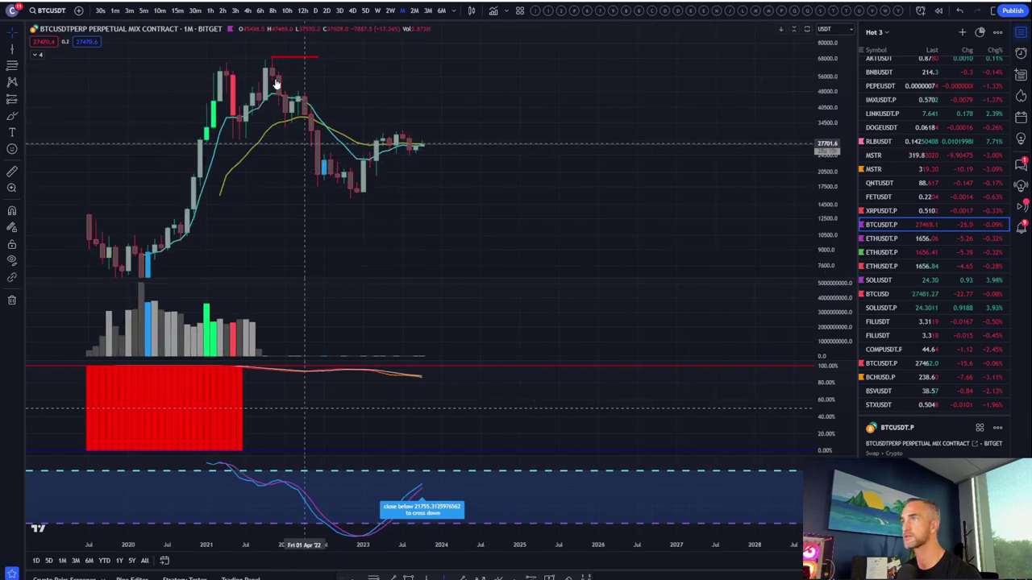
{"action": "left_click", "coordinate": [326, 12]}
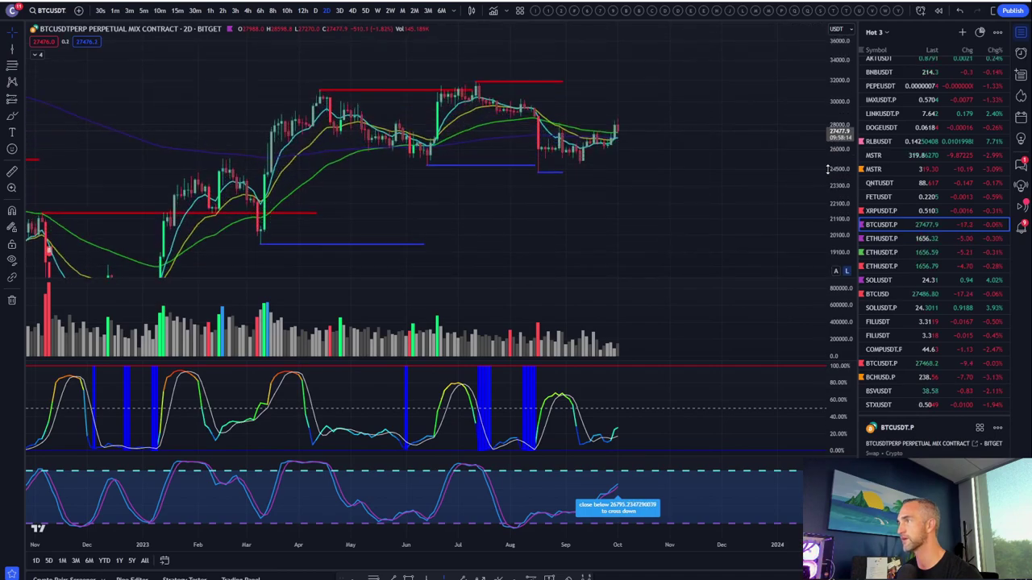
{"action": "scroll", "coordinate": [565, 170], "scroll_direction": "up", "scroll_amount": 3}
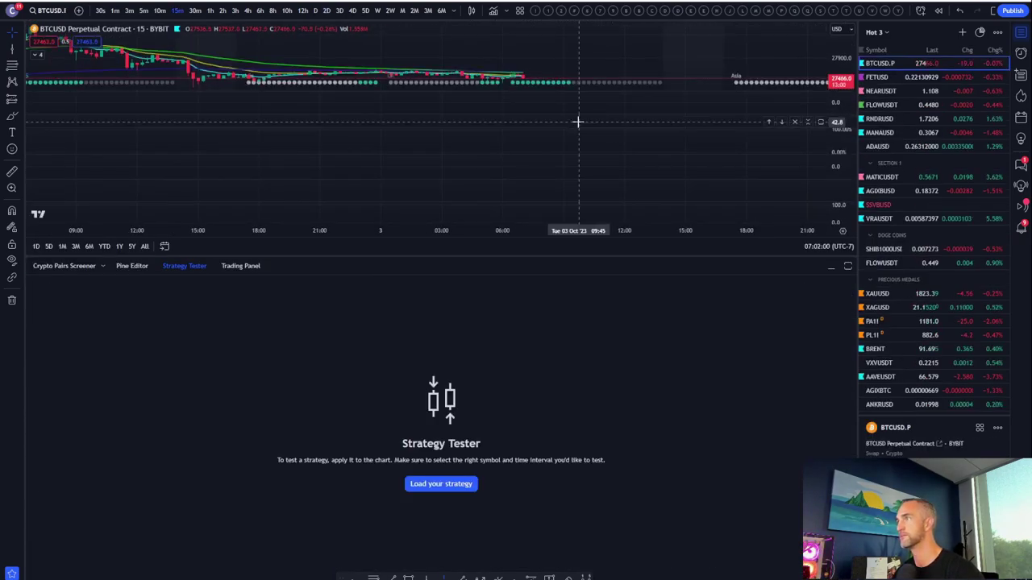
Step: Return to 2D candles, collapse the Strategy Tester panel, and briefly maximize the blue/purple oscillator
{"action": "left_click", "coordinate": [328, 10]}
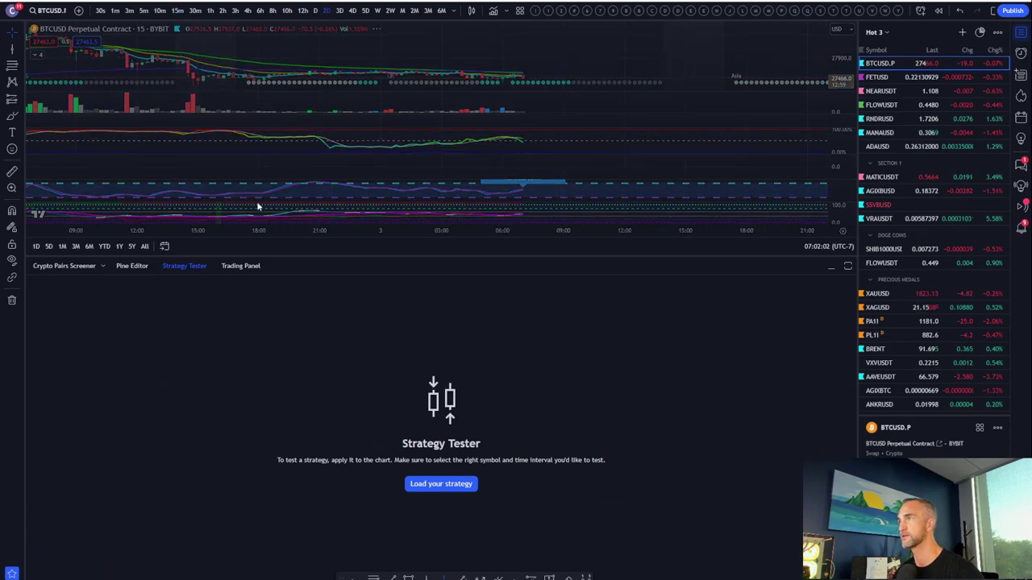
{"action": "left_click", "coordinate": [184, 266]}
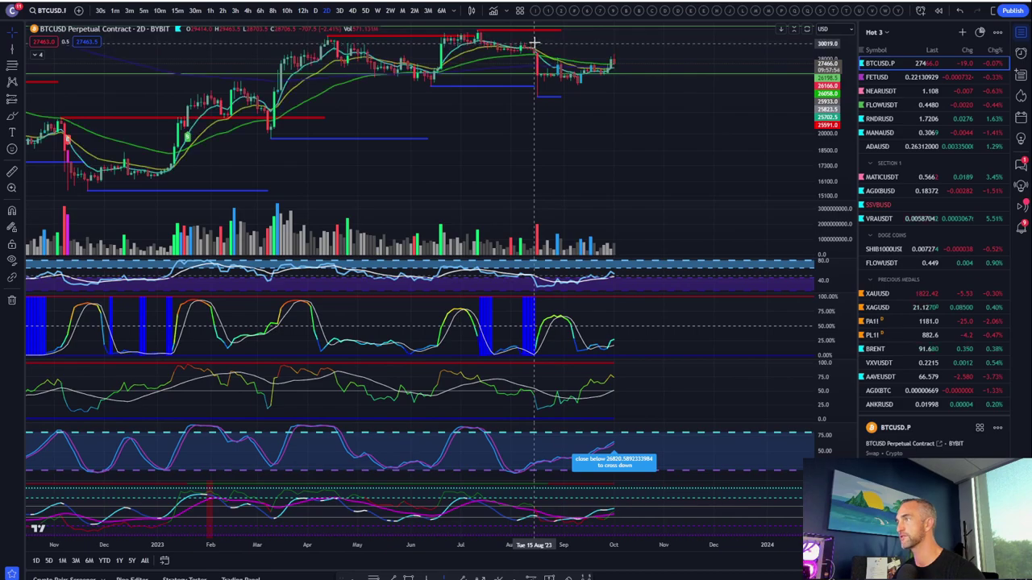
{"action": "double_click", "coordinate": [641, 278]}
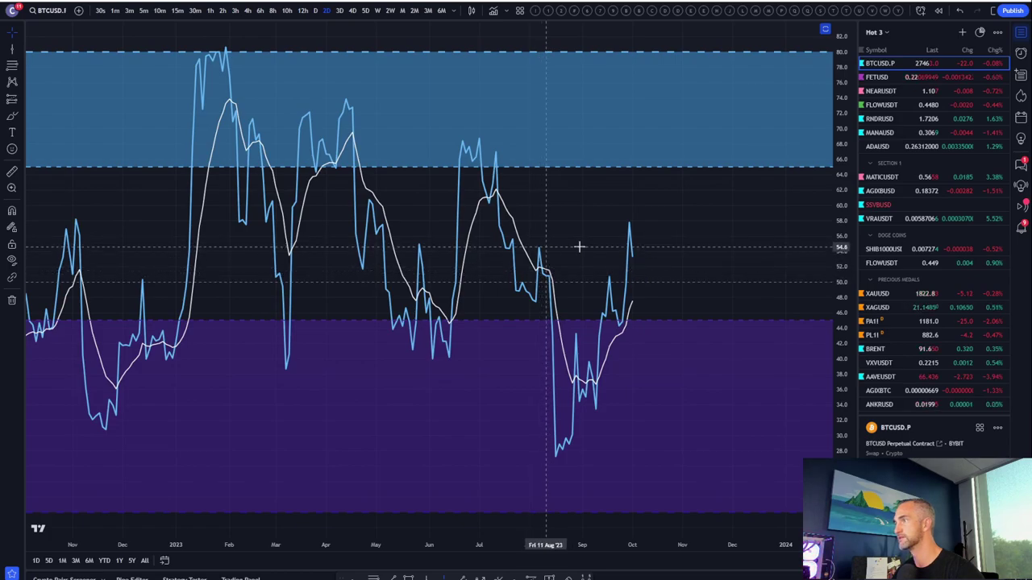
{"action": "double_click", "coordinate": [767, 260]}
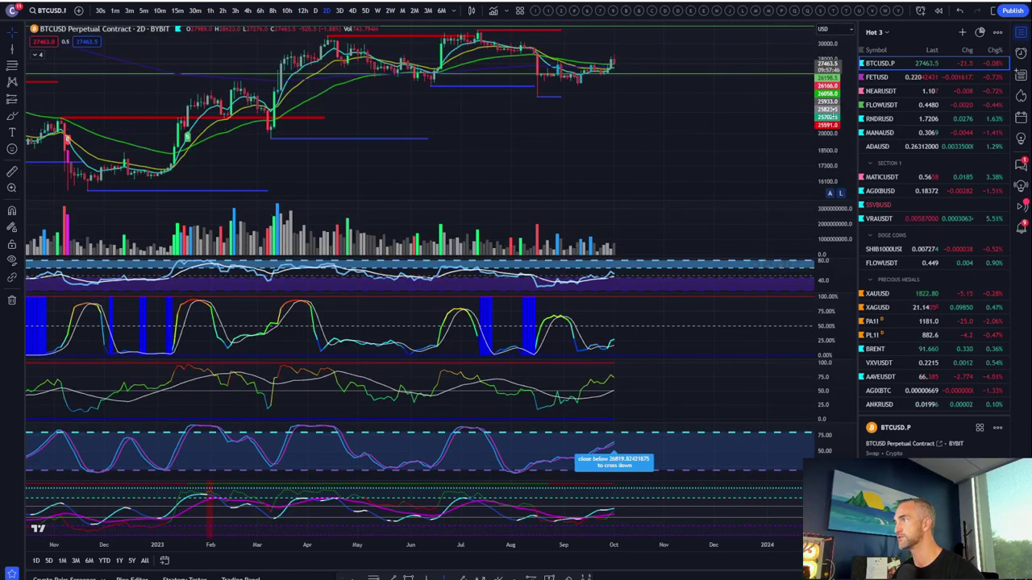
{"action": "scroll", "coordinate": [636, 134], "scroll_direction": "up", "scroll_amount": 5}
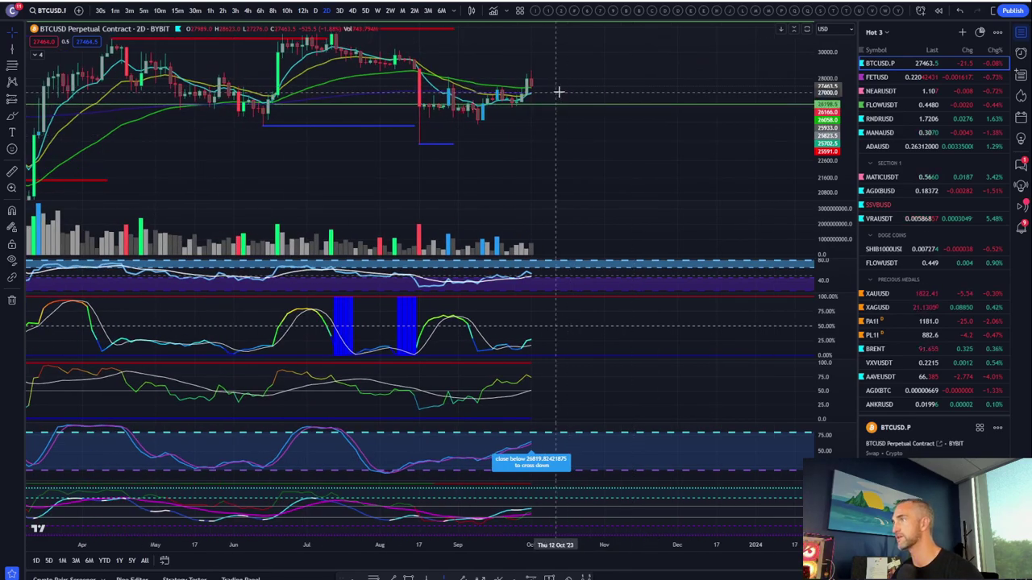
Step: Rescale the price axis to about 22,800–29,000 and twice view the stochastic pane full-size
{"action": "left_click_drag", "start_coordinate": [828, 133], "coordinate": [828, 137]}
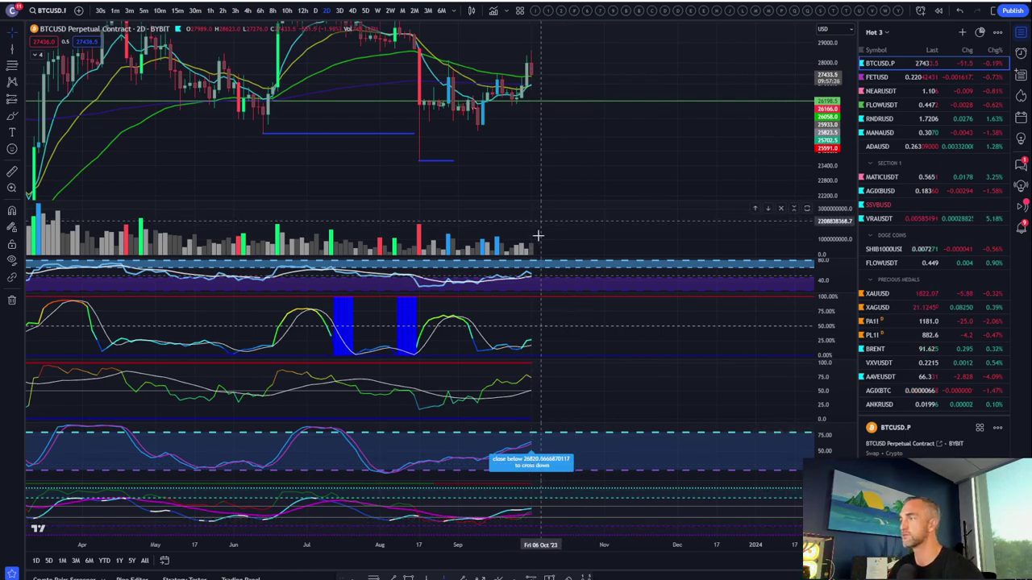
{"action": "double_click", "coordinate": [596, 452]}
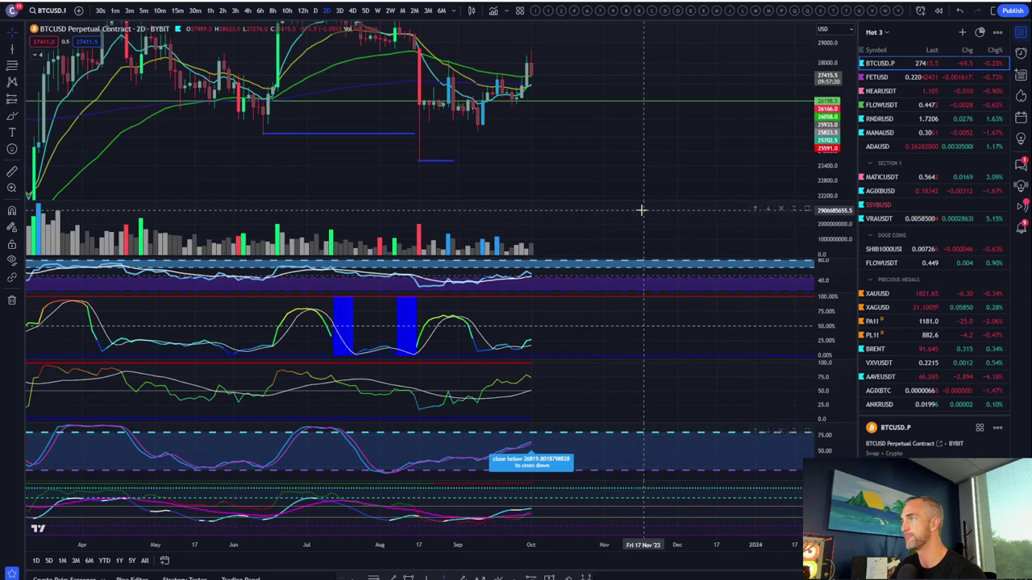
{"action": "double_click", "coordinate": [641, 209]}
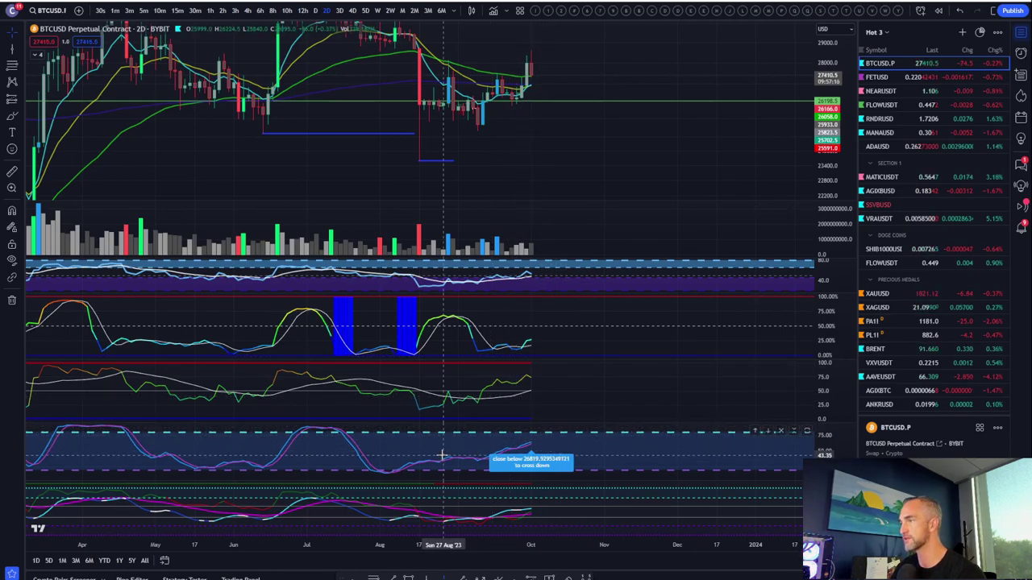
{"action": "double_click", "coordinate": [631, 438]}
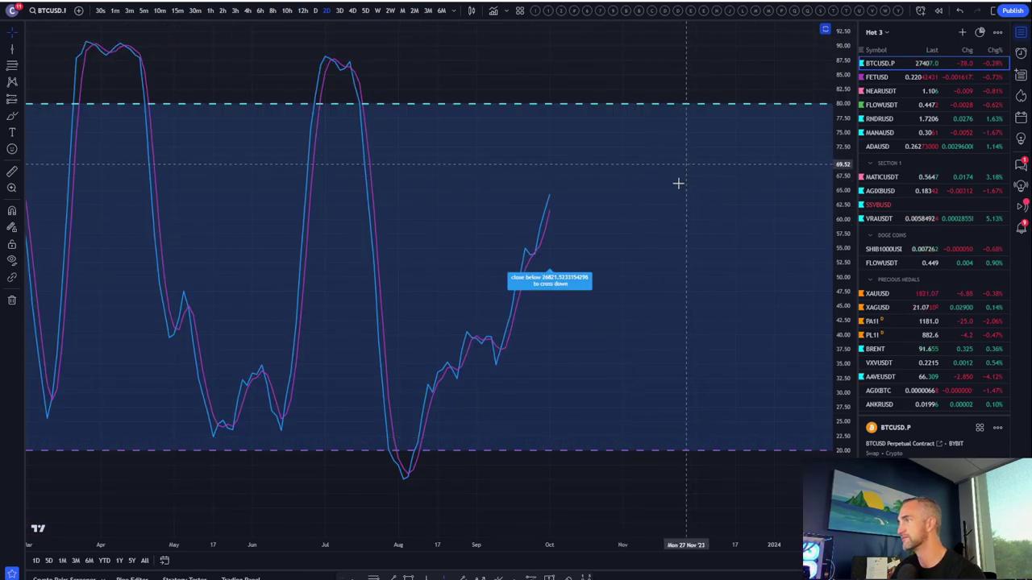
{"action": "double_click", "coordinate": [666, 207]}
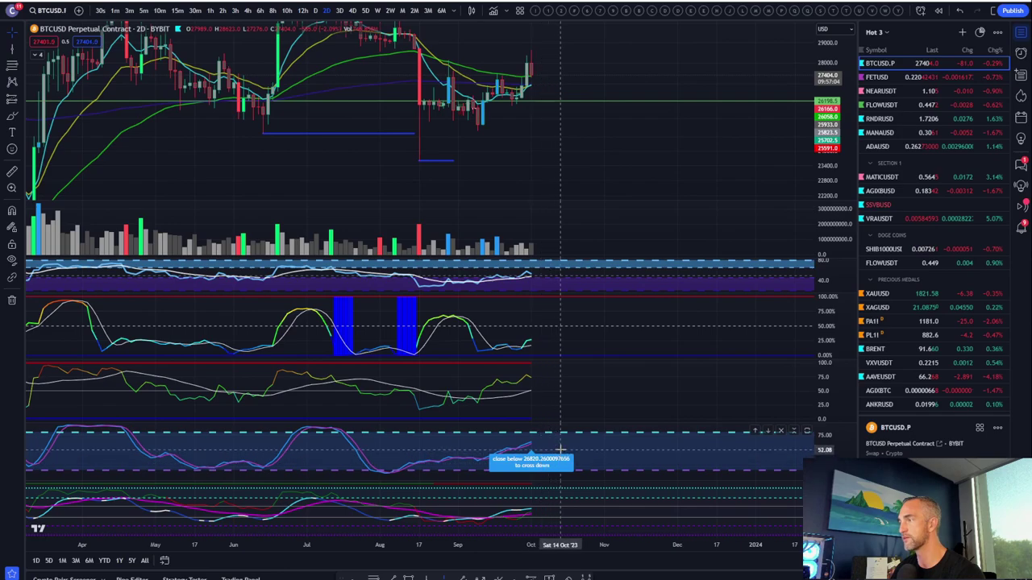
Step: Cycle the Bitcoin chart through the daily, 4-day and 3-day timeframes
{"action": "left_click", "coordinate": [316, 10]}
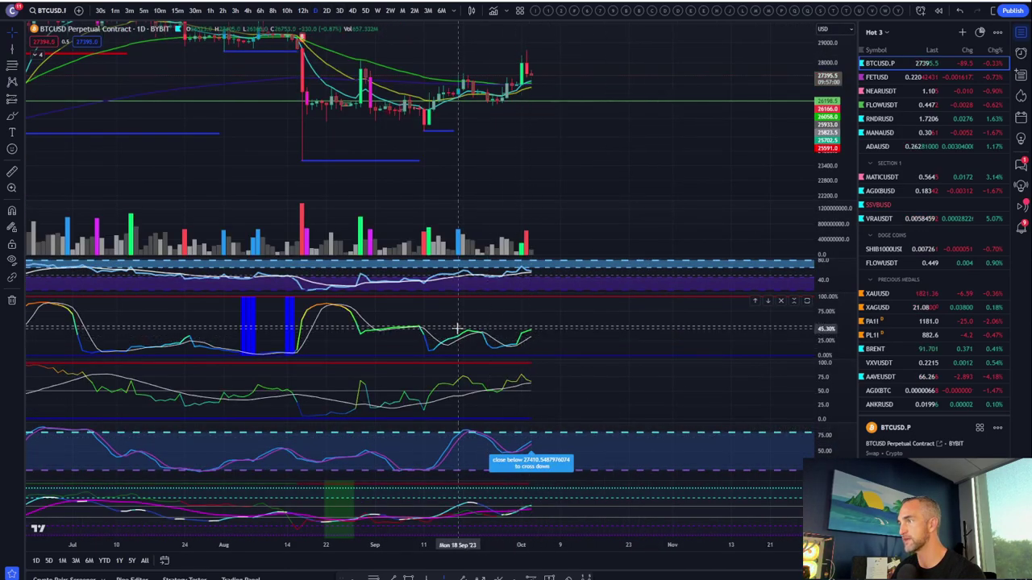
{"action": "left_click", "coordinate": [352, 11]}
{"action": "left_click", "coordinate": [340, 10]}
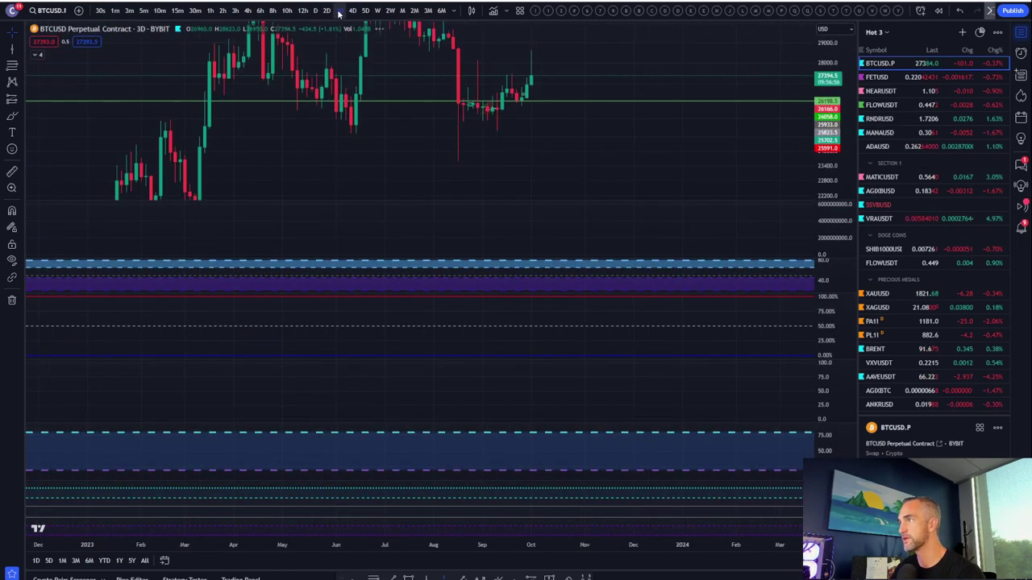
Step: Maximize the blue-bar oscillator, check it on 4-day then 5-day candles, and restore all panes
{"action": "double_click", "coordinate": [548, 348]}
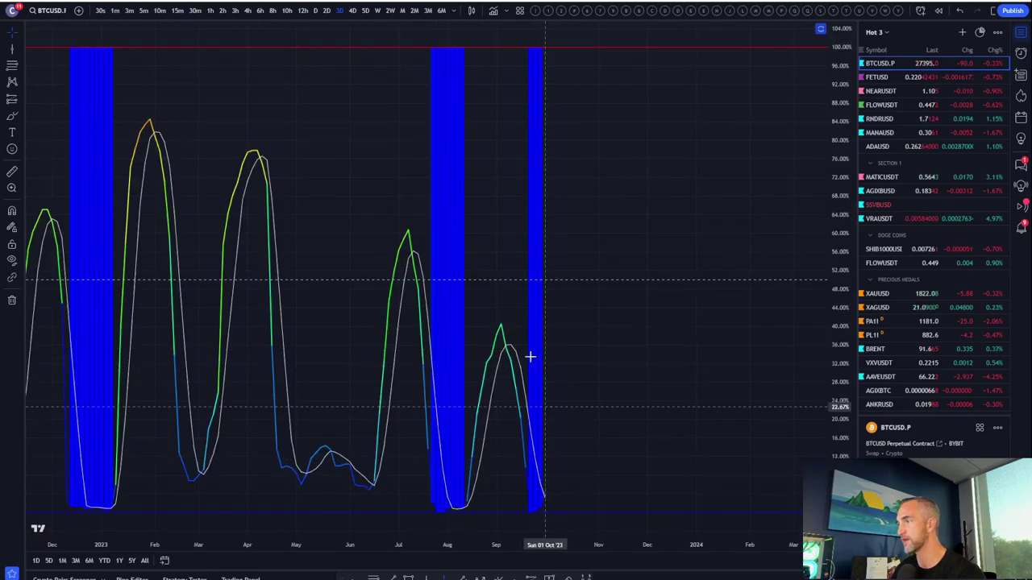
{"action": "scroll", "coordinate": [553, 341], "scroll_direction": "down", "scroll_amount": 3}
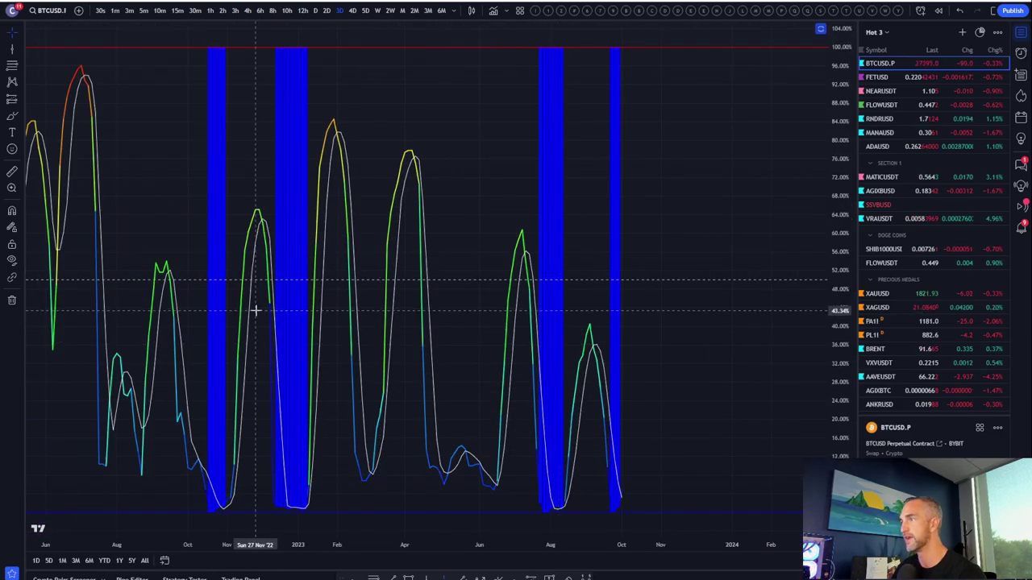
{"action": "scroll", "coordinate": [359, 231], "scroll_direction": "up", "scroll_amount": 5}
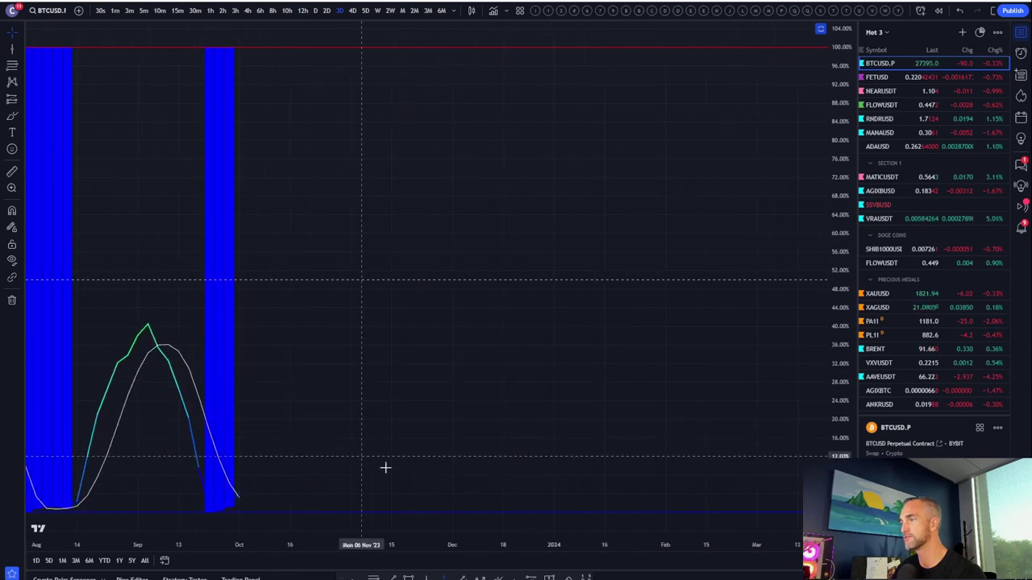
{"action": "scroll", "coordinate": [305, 305], "scroll_direction": "down", "scroll_amount": 4}
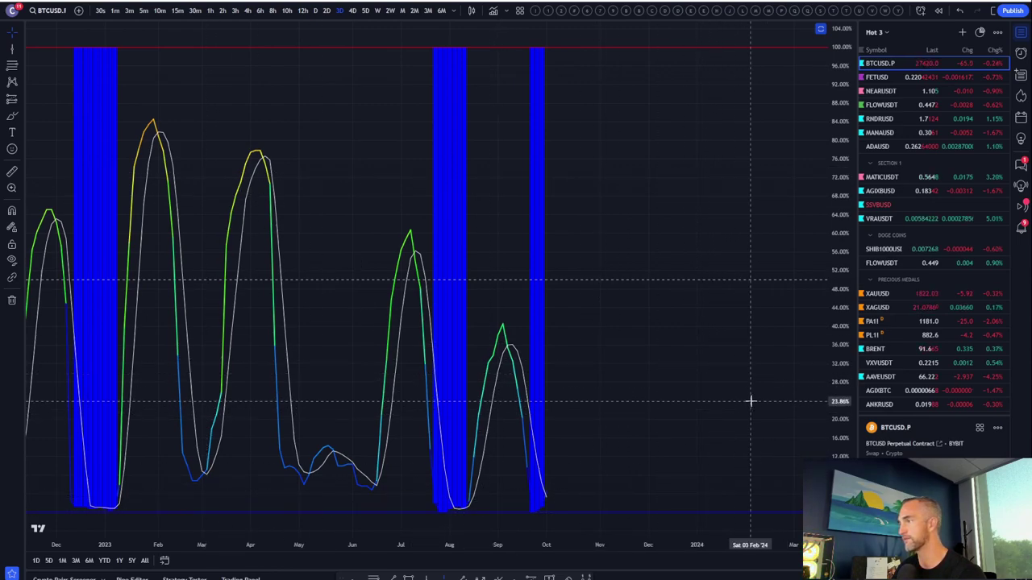
{"action": "left_click", "coordinate": [355, 12]}
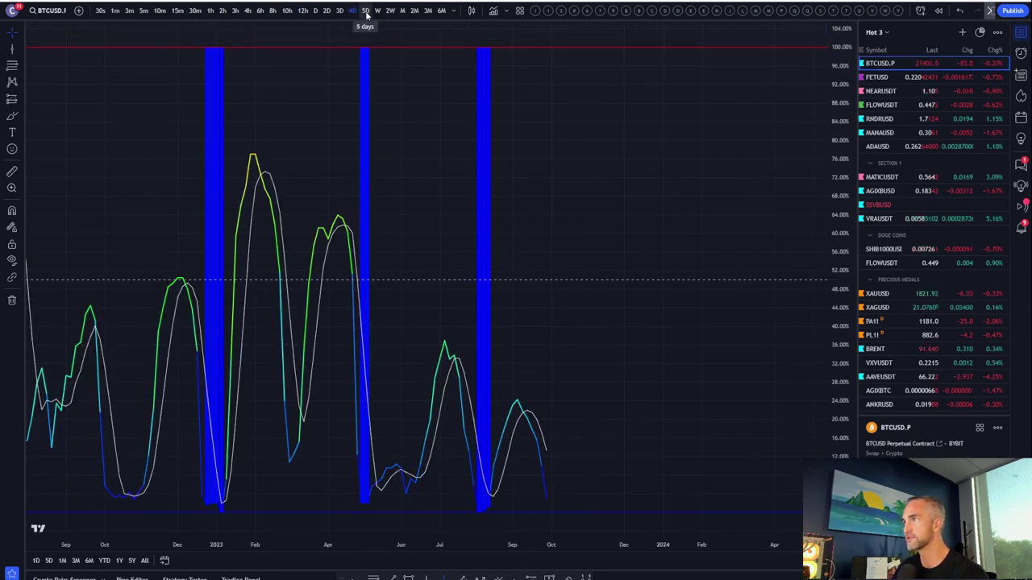
{"action": "left_click", "coordinate": [366, 11]}
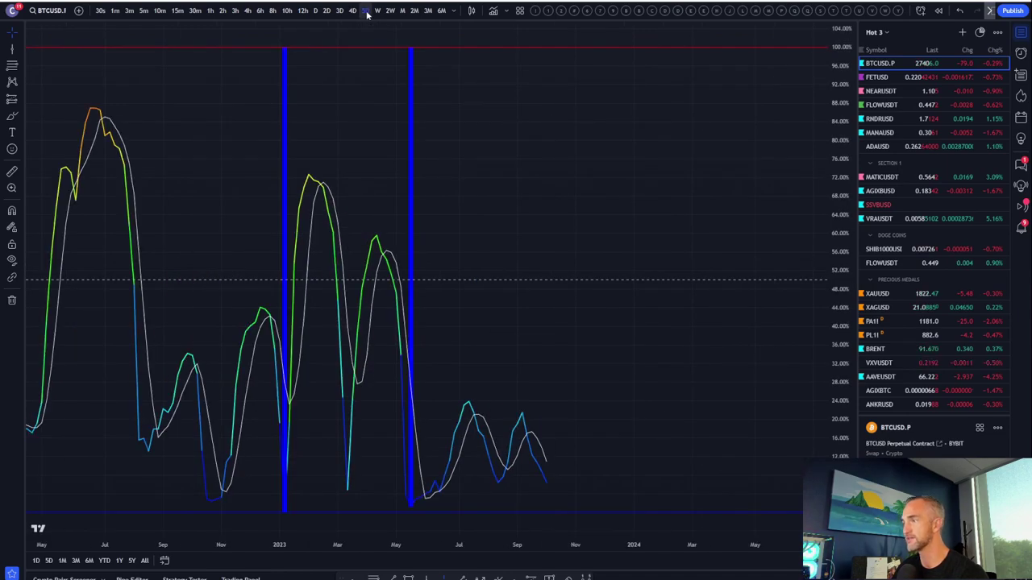
{"action": "double_click", "coordinate": [543, 362]}
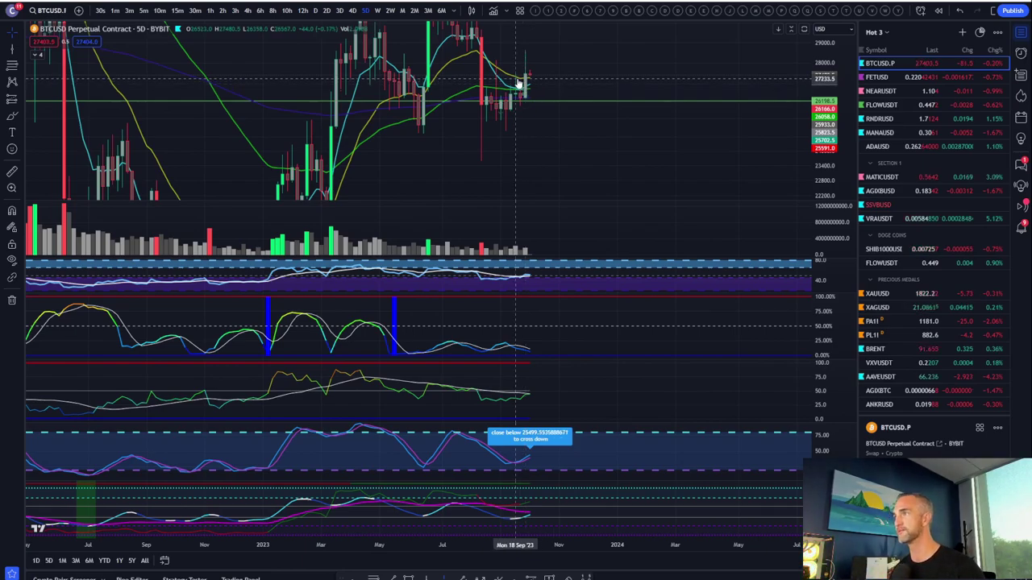
Step: Set Bitcoin to weekly candles and draw a Fibonacci retracement down from the recent swing high
{"action": "left_click", "coordinate": [376, 10]}
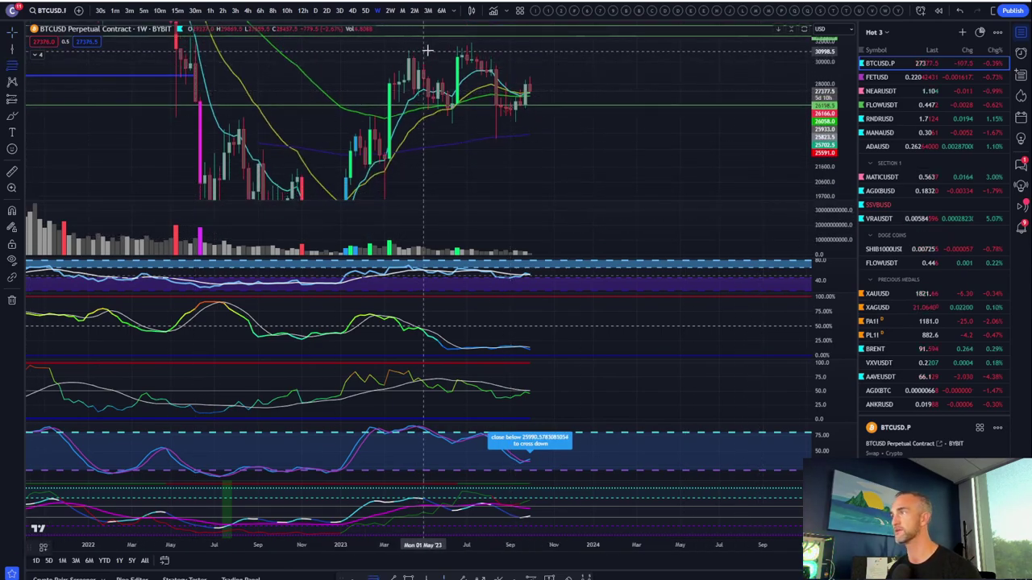
{"action": "mouse_move", "coordinate": [447, 42]}
{"action": "left_mouse_down"}
{"action": "mouse_move", "coordinate": [656, 85]}
{"action": "mouse_move", "coordinate": [691, 140]}
{"action": "left_mouse_up"}
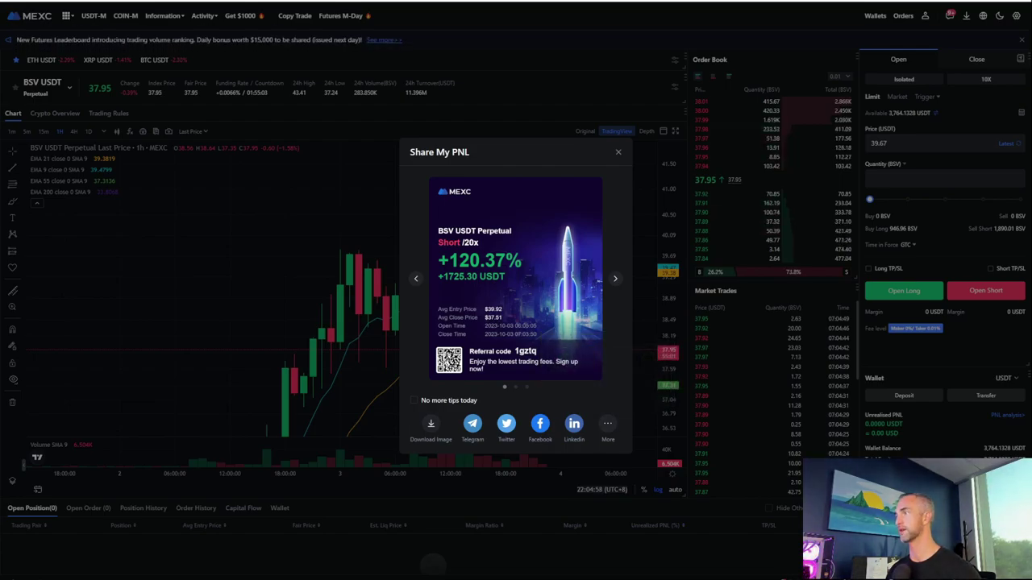
Step: Close the BSV short Share My PNL card to reveal the hourly BSV USDT chart
{"action": "left_click", "coordinate": [618, 151]}
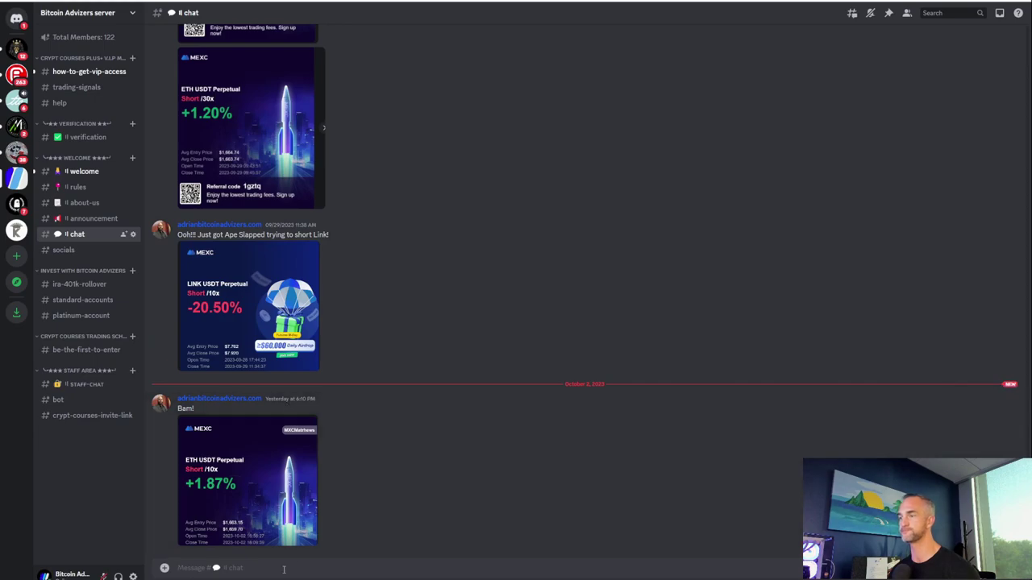
Step: Post the BSV profit card in #chat, then enlarge the BSV chart screenshot in trading-signals
{"action": "key", "text": "ctrl+v"}
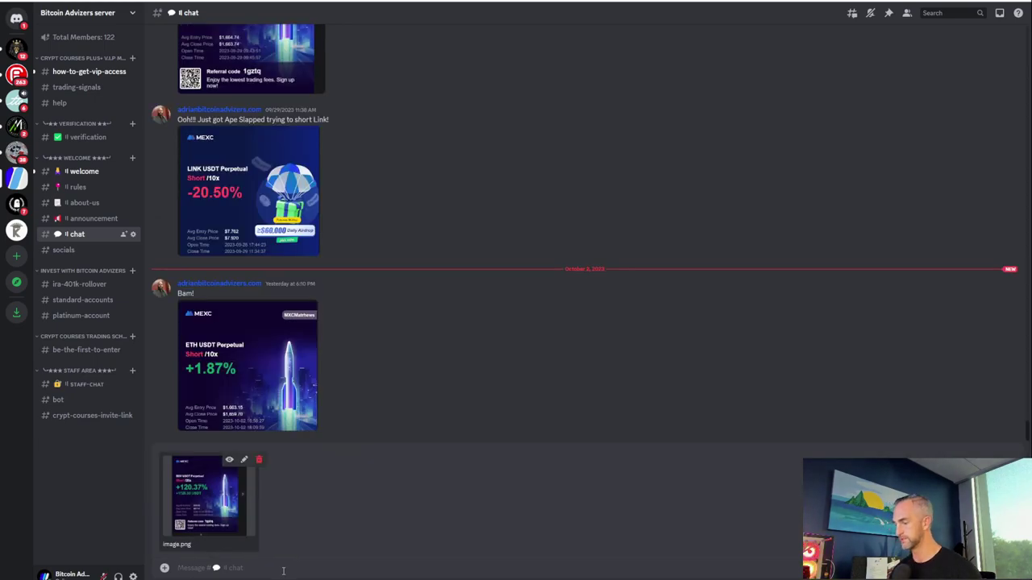
{"action": "key", "text": "Return"}
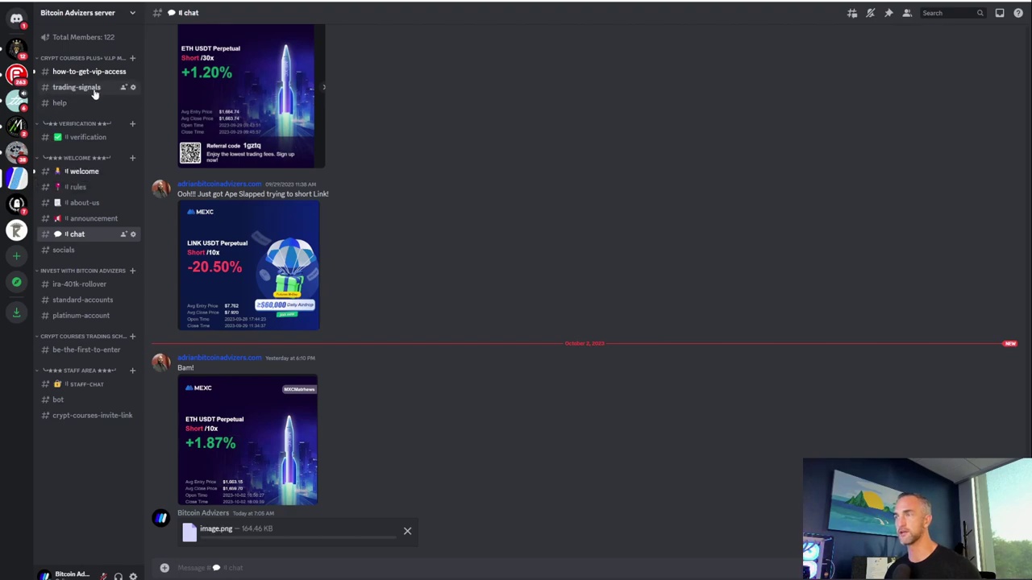
{"action": "left_click", "coordinate": [89, 73]}
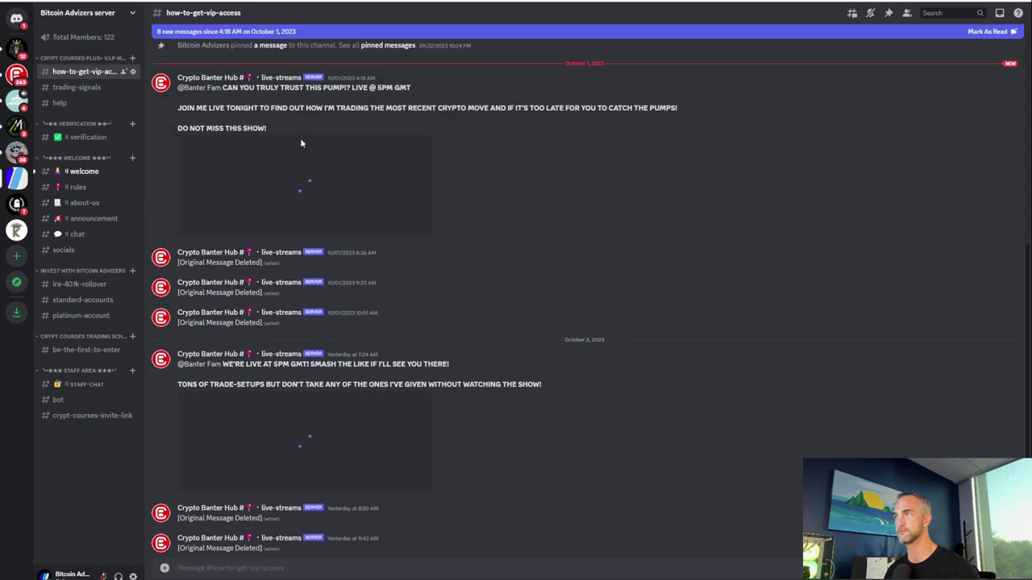
{"action": "scroll", "coordinate": [300, 138], "scroll_direction": "up", "scroll_amount": 5}
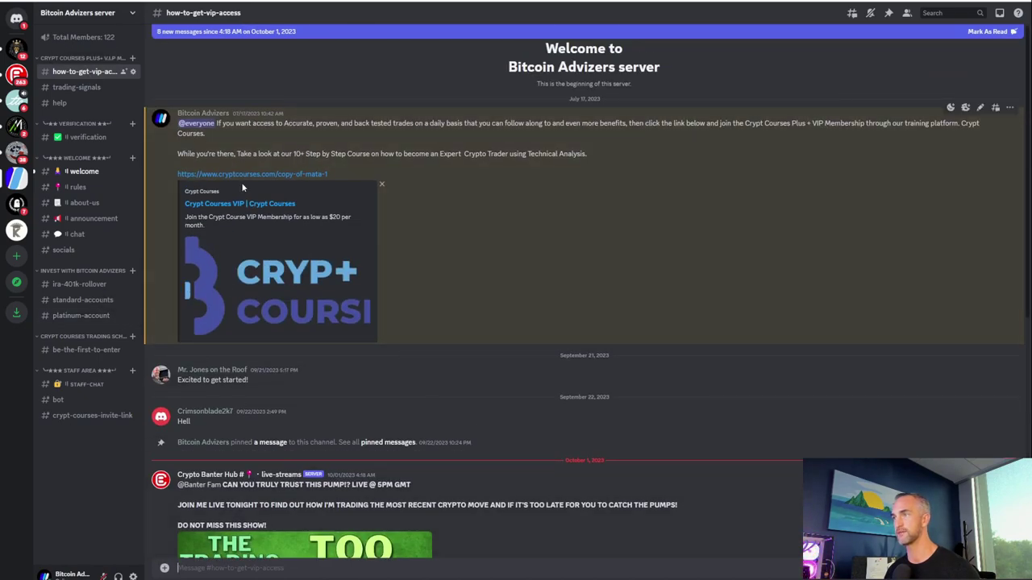
{"action": "left_click", "coordinate": [72, 89]}
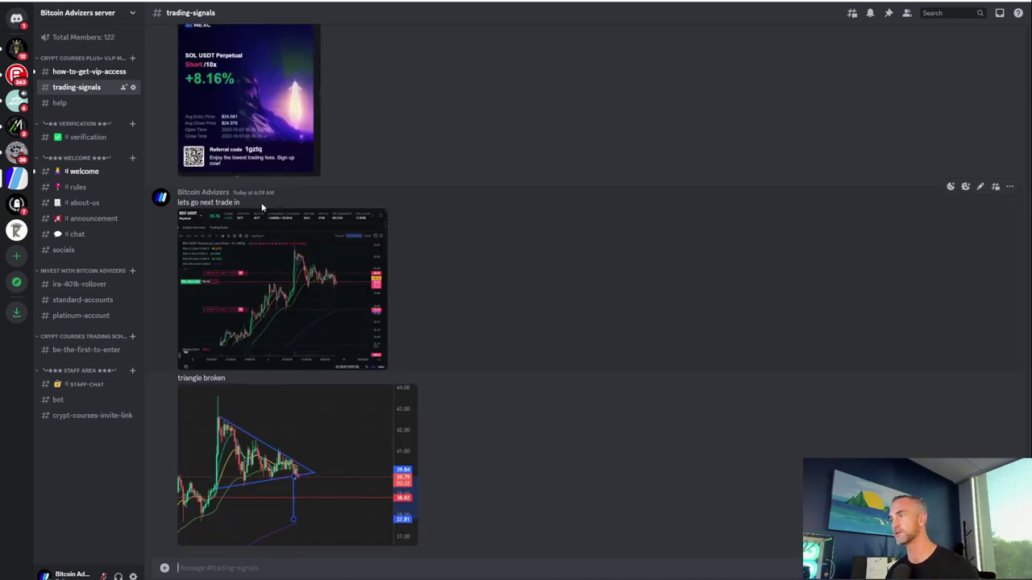
{"action": "left_click", "coordinate": [308, 314]}
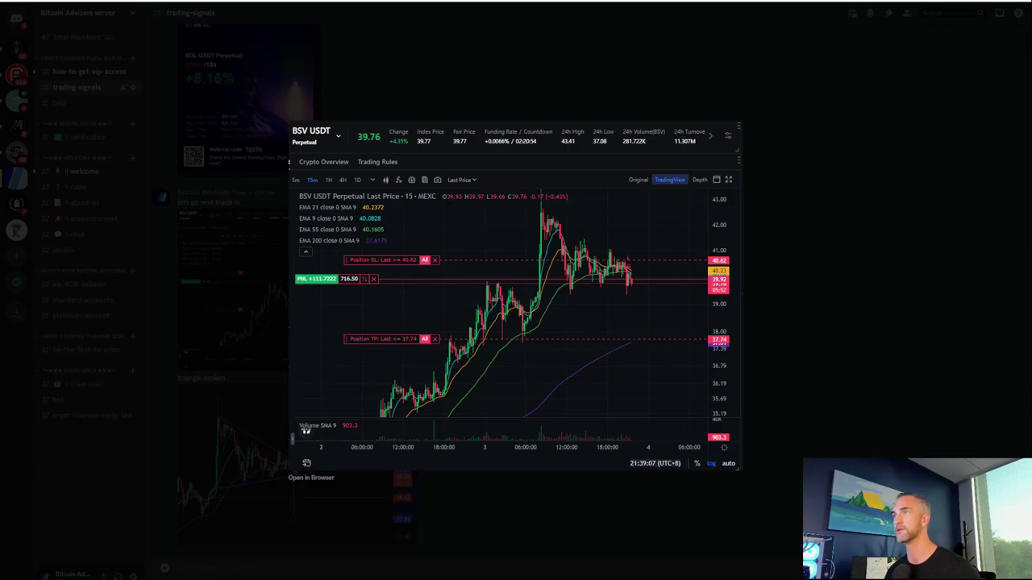
Step: Close the enlarged Discord image and zoom through more history on MEXC's hourly BSV USDT chart
{"action": "left_click", "coordinate": [591, 75]}
{"action": "left_click", "coordinate": [315, 491]}
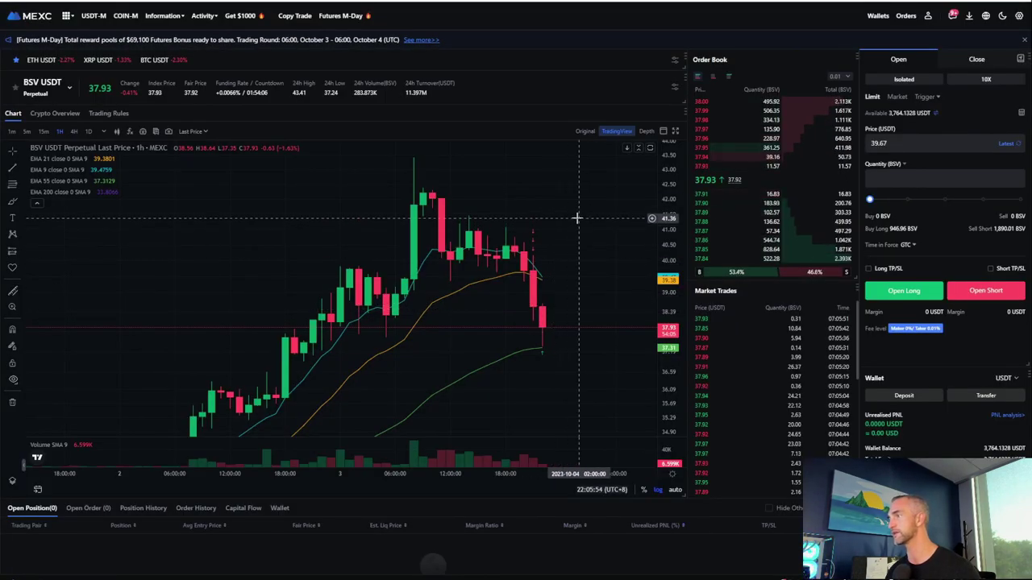
{"action": "scroll", "coordinate": [503, 204], "scroll_direction": "up", "scroll_amount": 2}
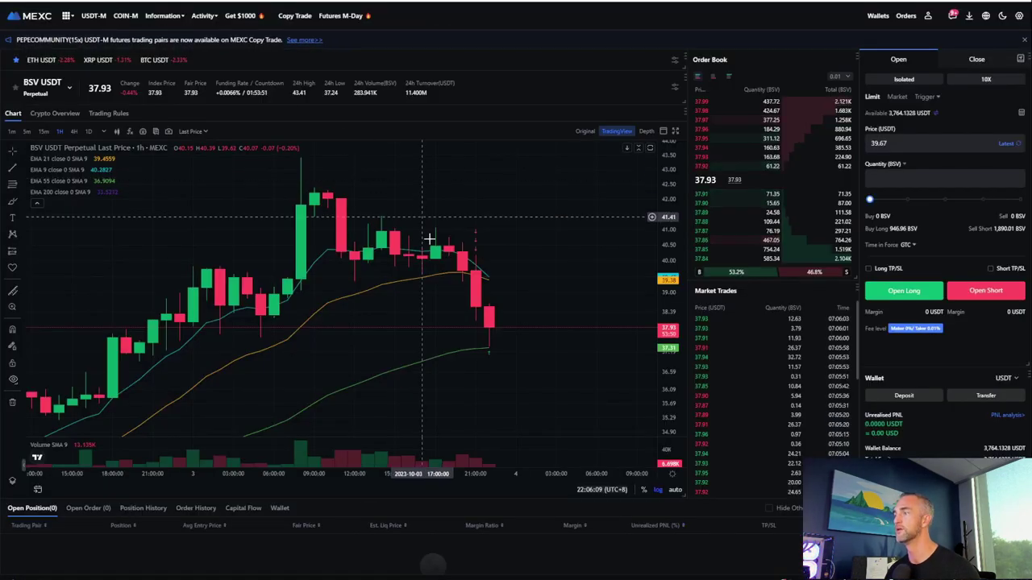
{"action": "scroll", "coordinate": [454, 252], "scroll_direction": "down", "scroll_amount": 3}
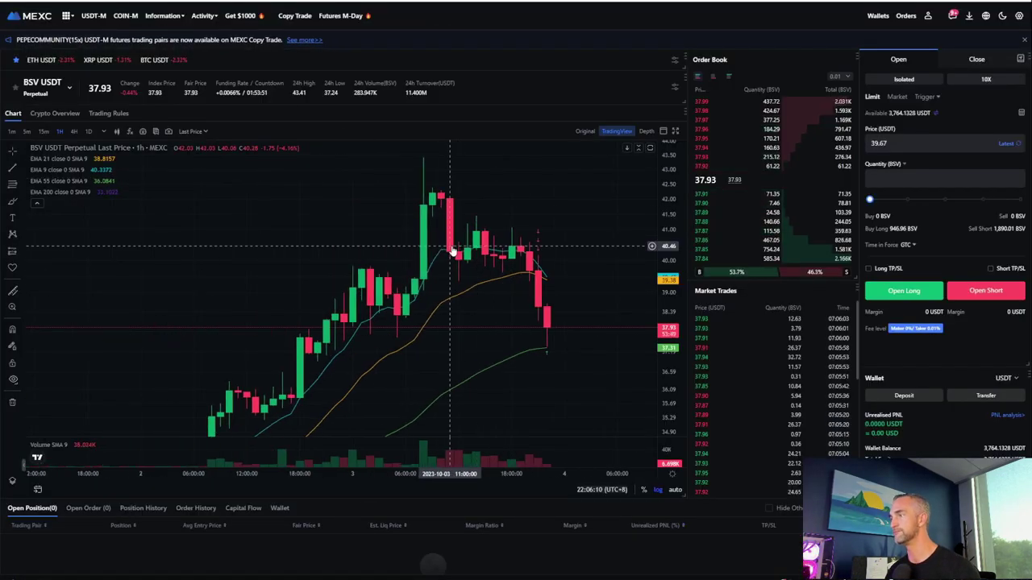
{"action": "scroll", "coordinate": [454, 252], "scroll_direction": "down", "scroll_amount": 3}
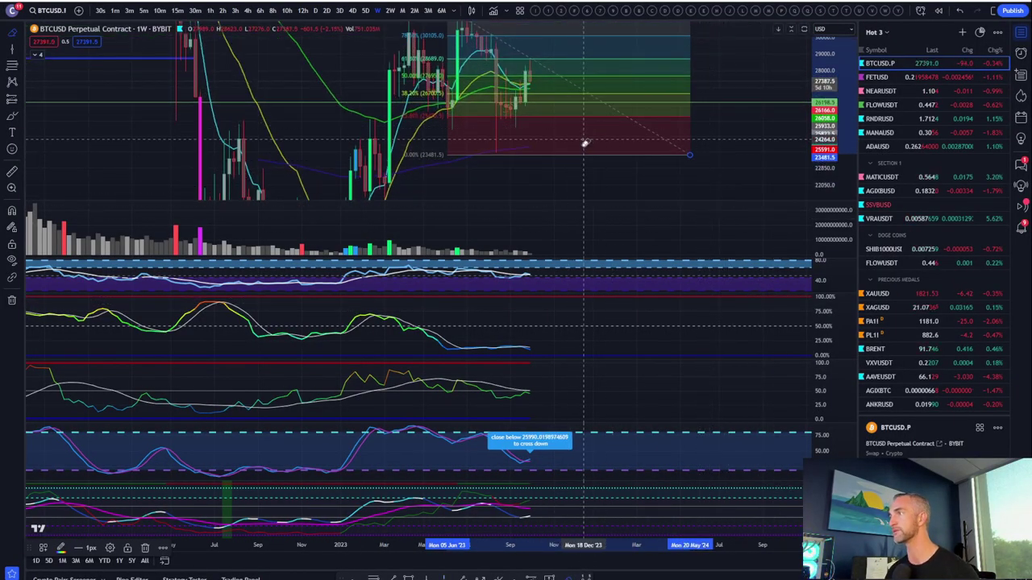
Step: Switch to the 15-minute interval and toggle the price pane between maximized and multi-pane views
{"action": "type", "text": "15"}
{"action": "key", "text": "Return"}
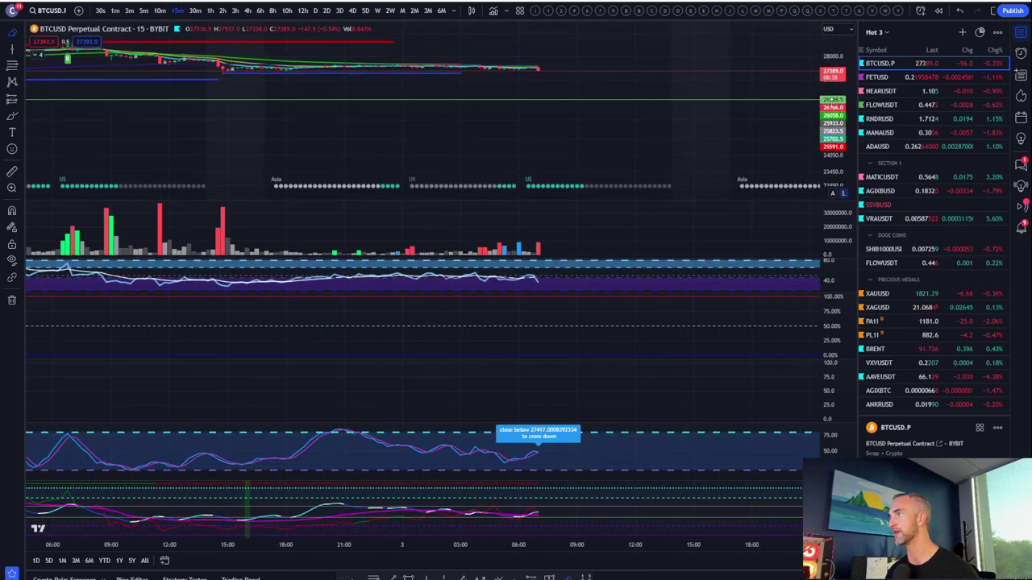
{"action": "double_click", "coordinate": [560, 153]}
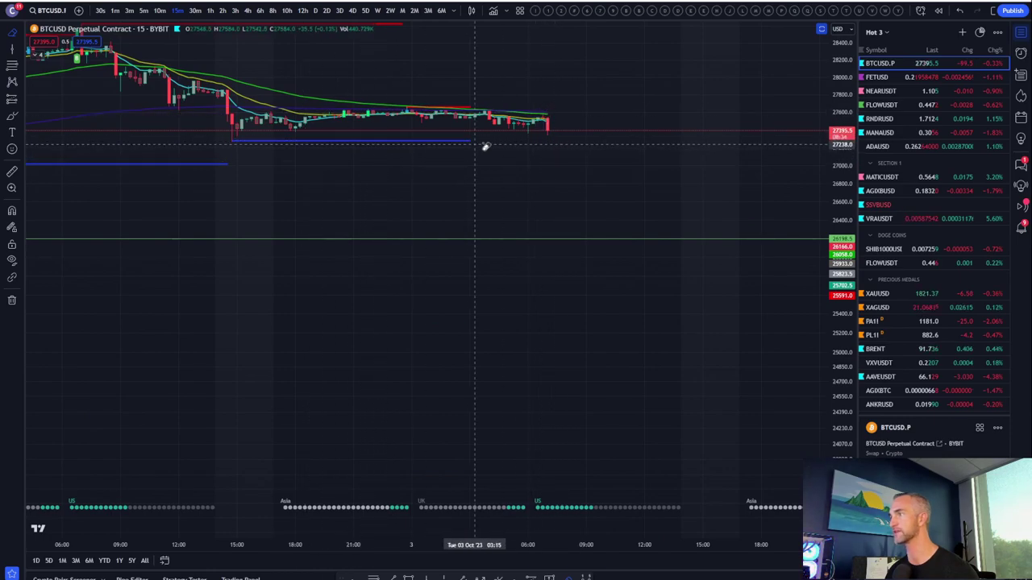
{"action": "double_click", "coordinate": [576, 175]}
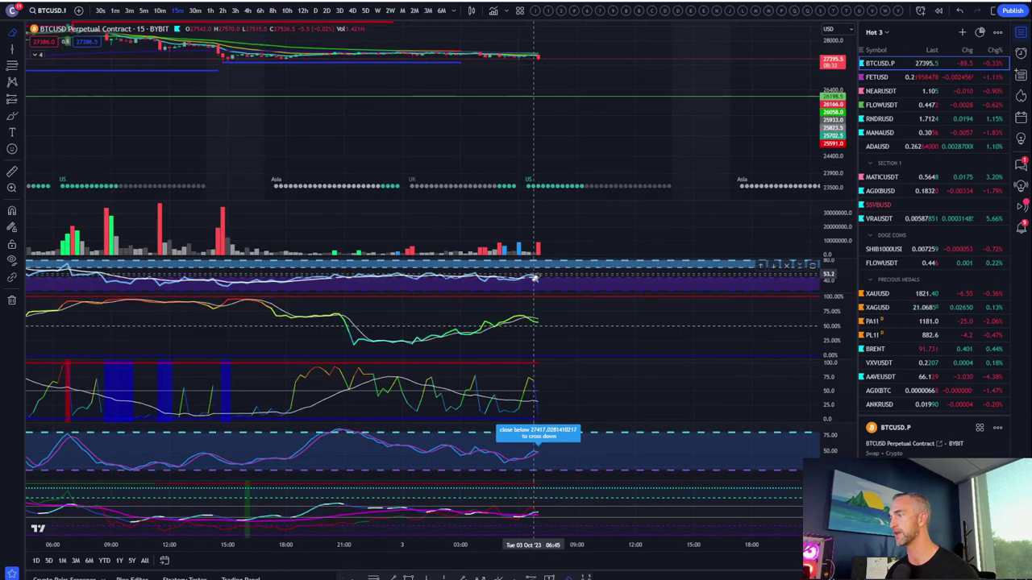
{"action": "double_click", "coordinate": [550, 79]}
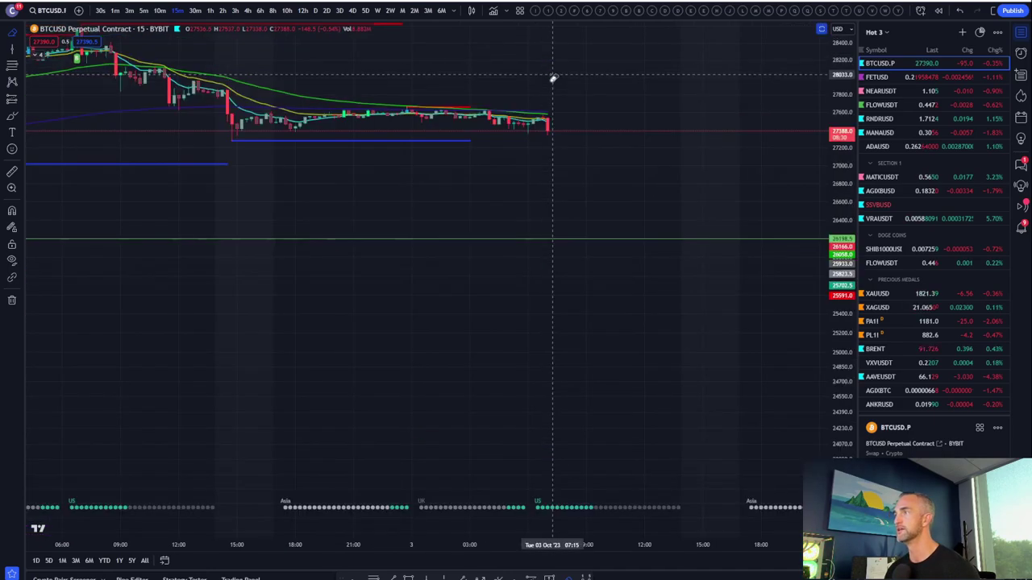
{"action": "scroll", "coordinate": [551, 79], "scroll_direction": "down", "scroll_amount": 3}
{"action": "scroll", "coordinate": [878, 313], "scroll_direction": "down", "scroll_amount": 15}
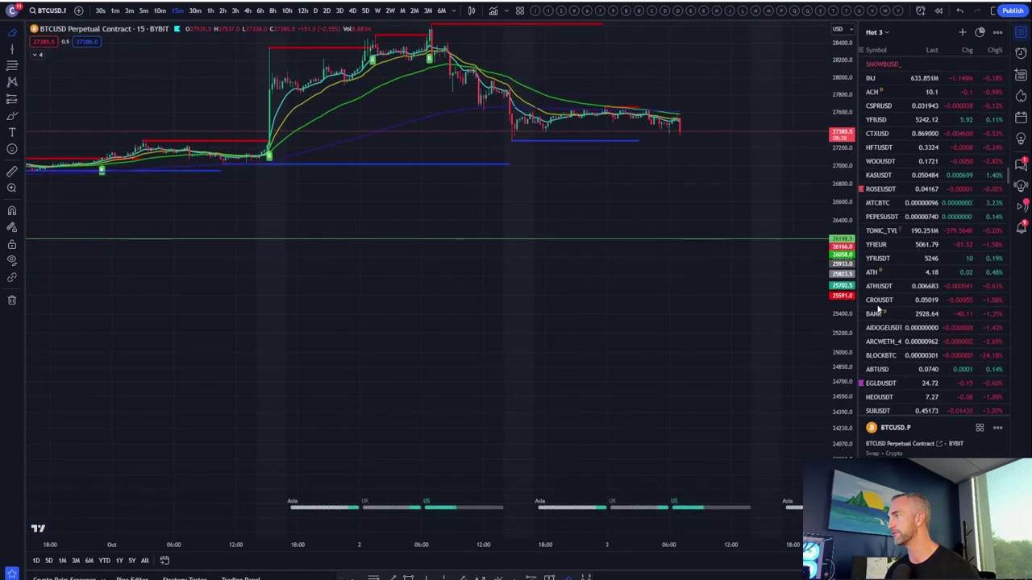
{"action": "scroll", "coordinate": [879, 311], "scroll_direction": "down", "scroll_amount": 5}
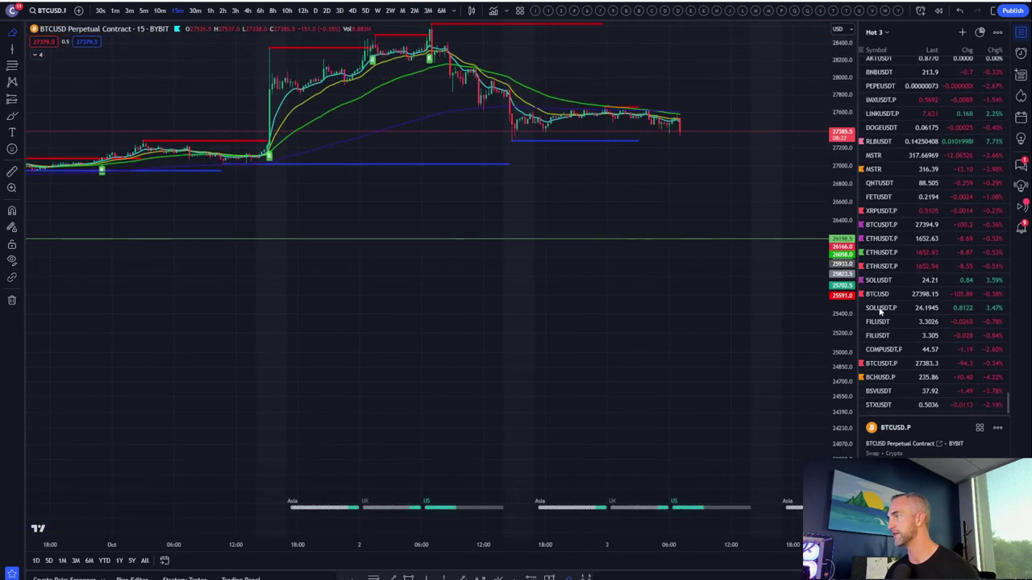
Step: Load the Binance BTCUSDT.P perpetual chart, leave room on the right and re-maximize the price pane
{"action": "left_click", "coordinate": [882, 365]}
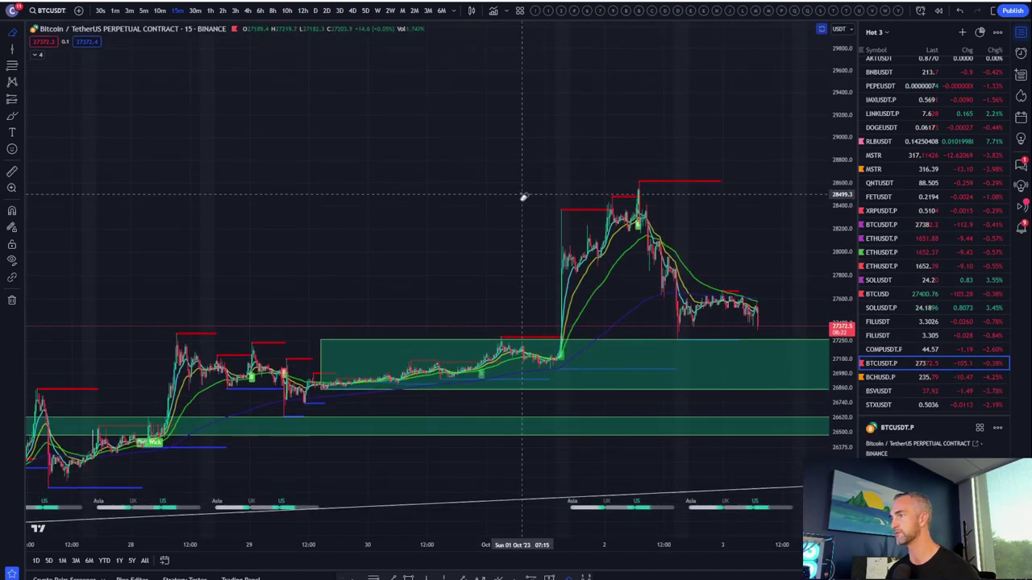
{"action": "left_click_drag", "start_coordinate": [520, 198], "coordinate": [195, 278]}
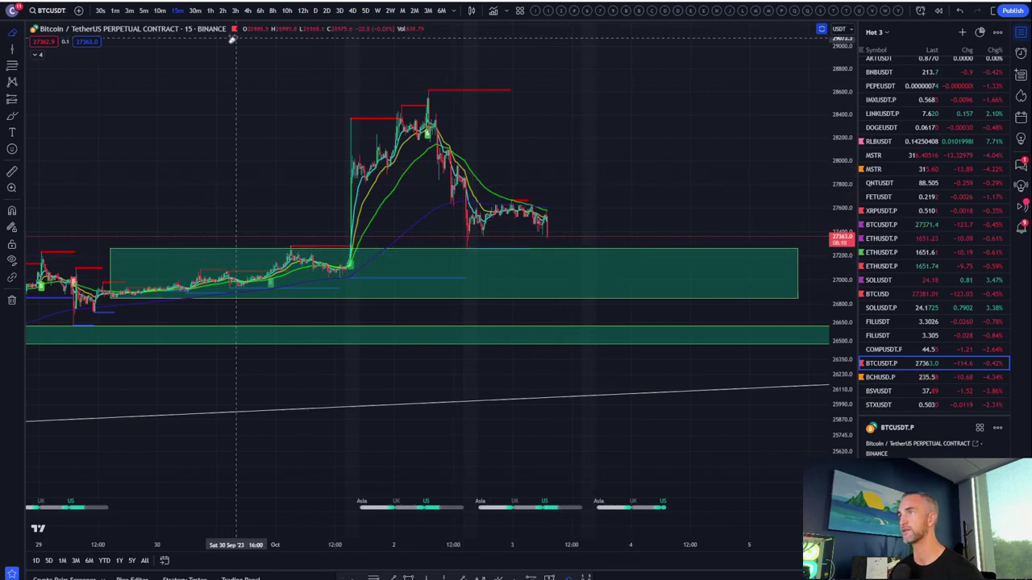
{"action": "scroll", "coordinate": [484, 240], "scroll_direction": "up", "scroll_amount": 2}
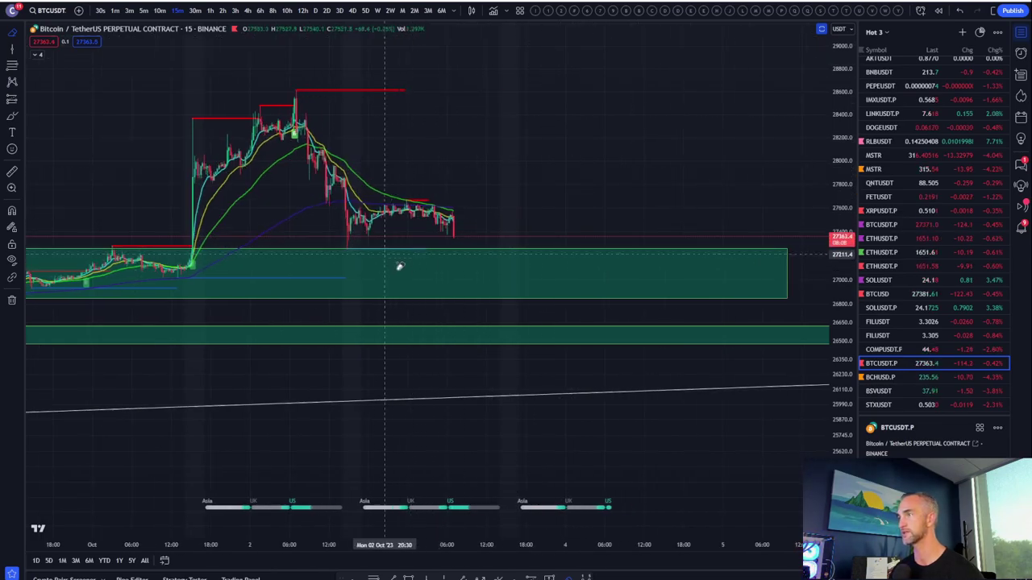
{"action": "double_click", "coordinate": [589, 128]}
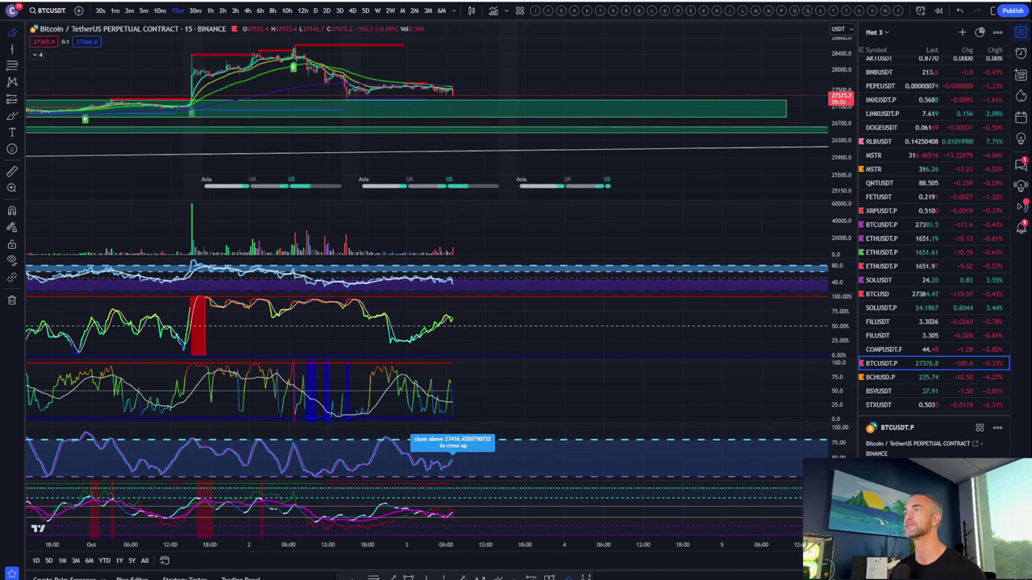
{"action": "double_click", "coordinate": [616, 58]}
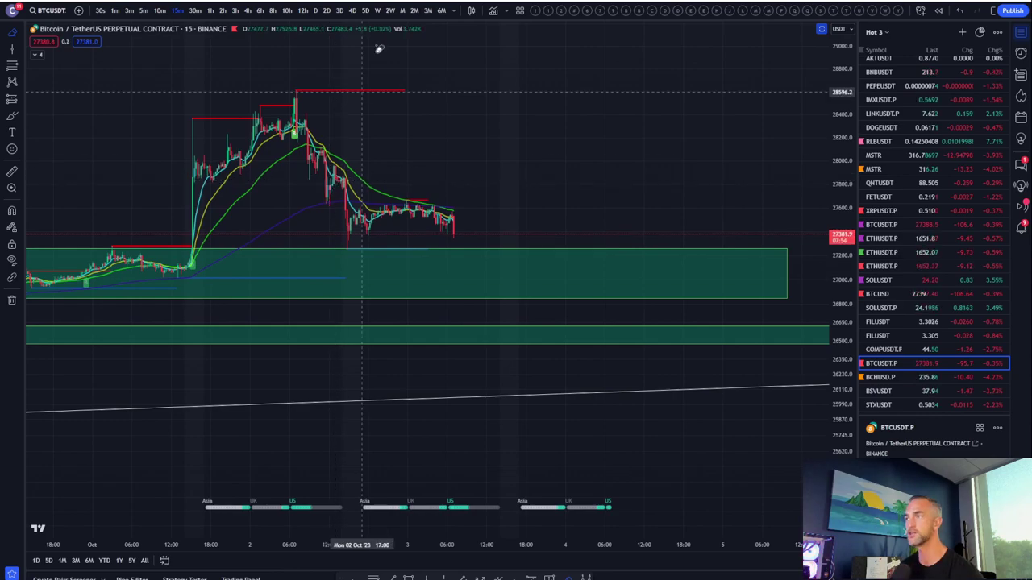
Step: Switch to weekly candles and hide EMA 2 and EMA 3 in the EMA,SMA settings
{"action": "left_click", "coordinate": [379, 11]}
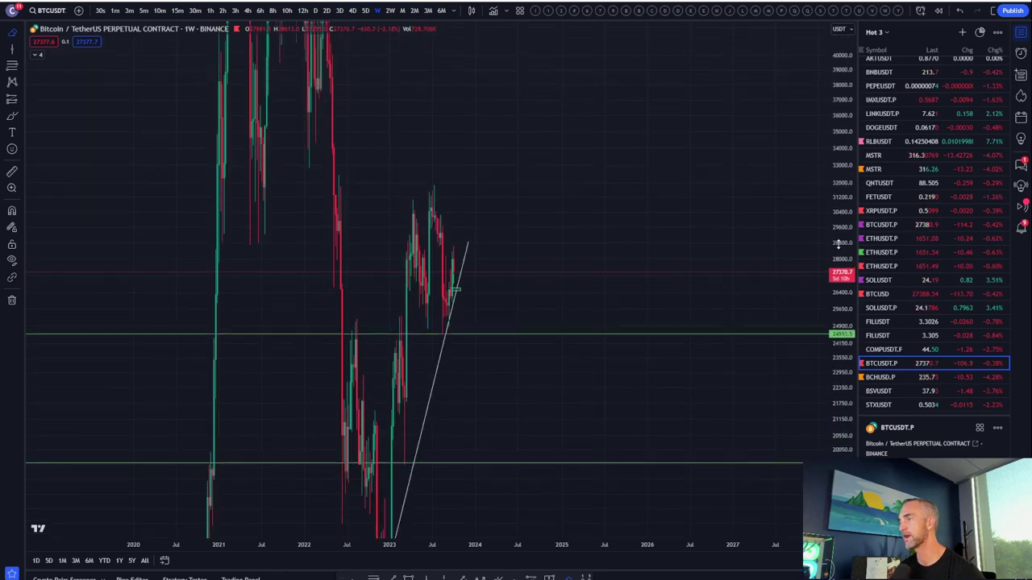
{"action": "scroll", "coordinate": [771, 119], "scroll_direction": "up", "scroll_amount": 5}
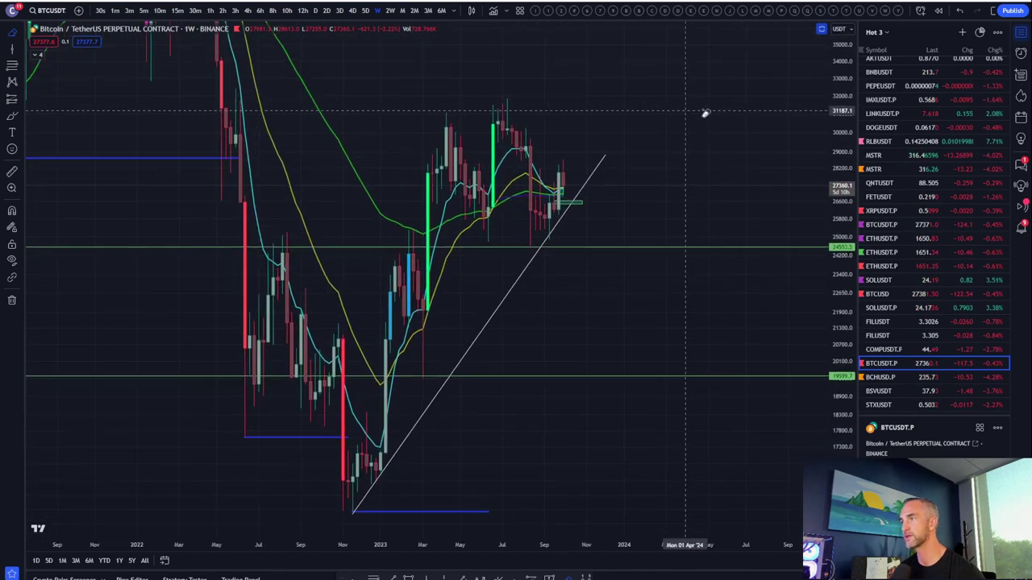
{"action": "left_click", "coordinate": [36, 54]}
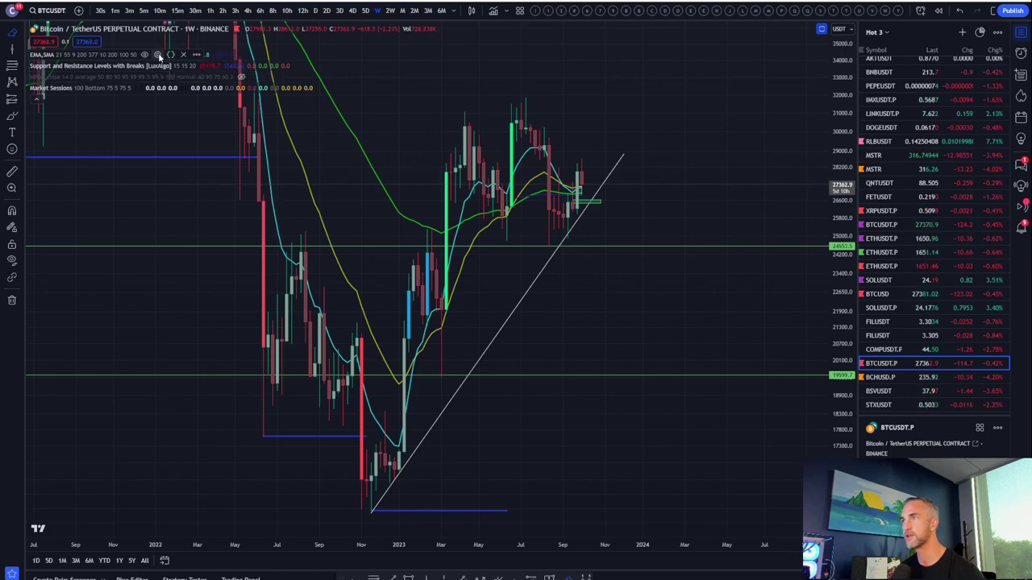
{"action": "left_click", "coordinate": [157, 55]}
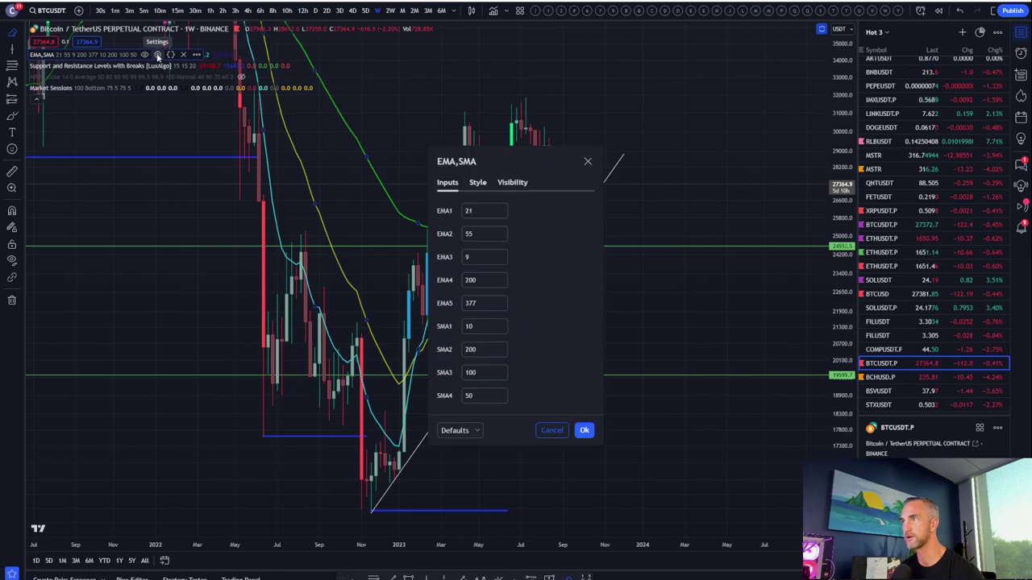
{"action": "left_click", "coordinate": [478, 183]}
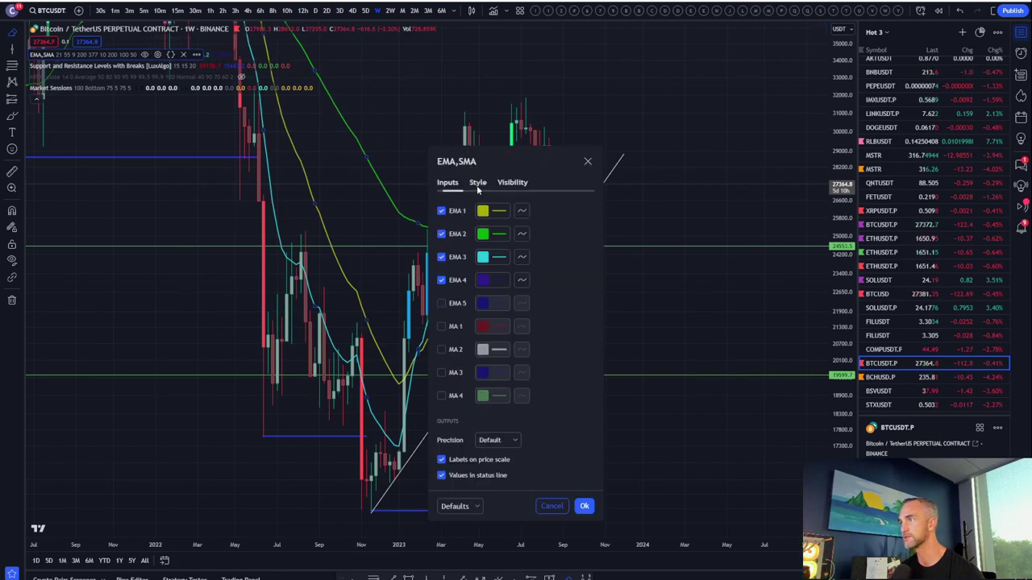
{"action": "left_click", "coordinate": [442, 258]}
{"action": "left_click", "coordinate": [441, 234]}
{"action": "left_click", "coordinate": [712, 284]}
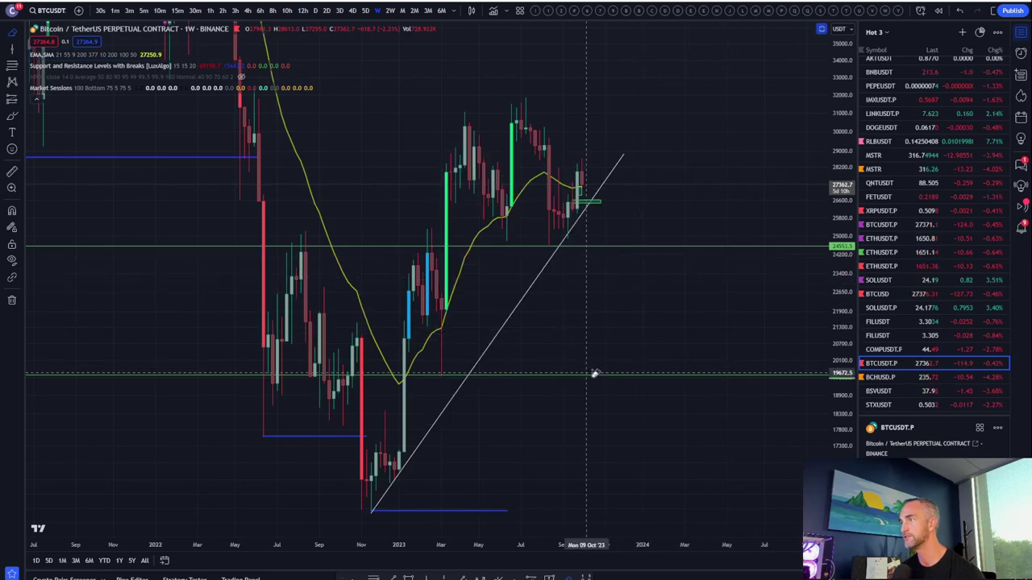
Step: Zoom and pan the weekly chart to study the 2022–2023 price action and rising trendline
{"action": "scroll", "coordinate": [605, 322], "scroll_direction": "up", "scroll_amount": 3}
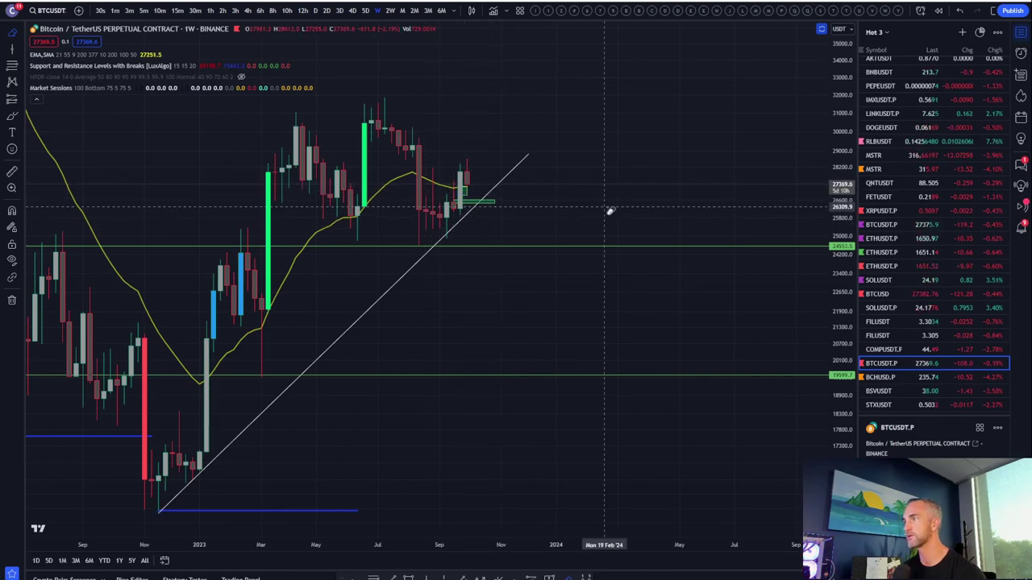
{"action": "scroll", "coordinate": [480, 338], "scroll_direction": "down", "scroll_amount": 2}
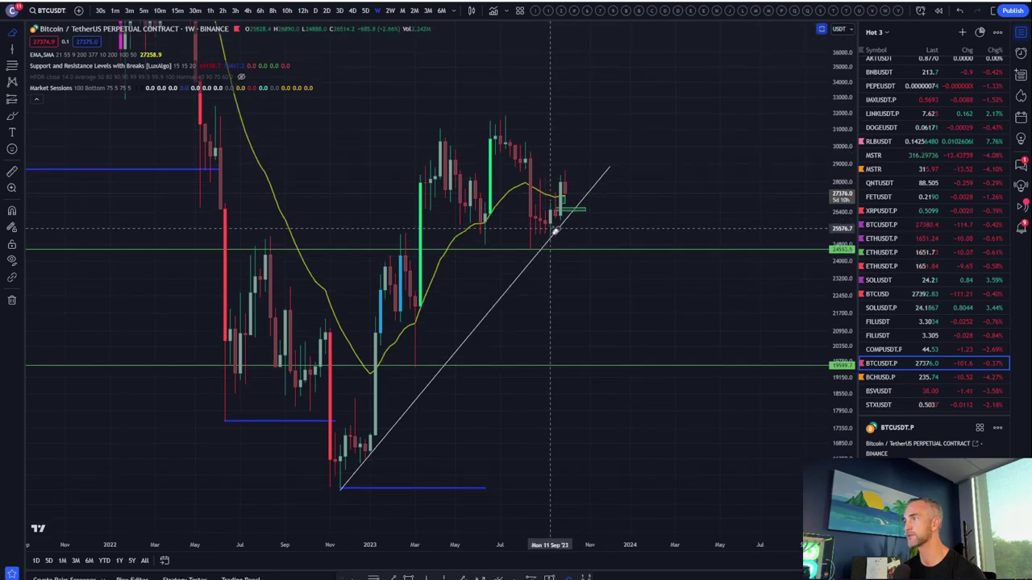
{"action": "scroll", "coordinate": [542, 228], "scroll_direction": "down", "scroll_amount": 3}
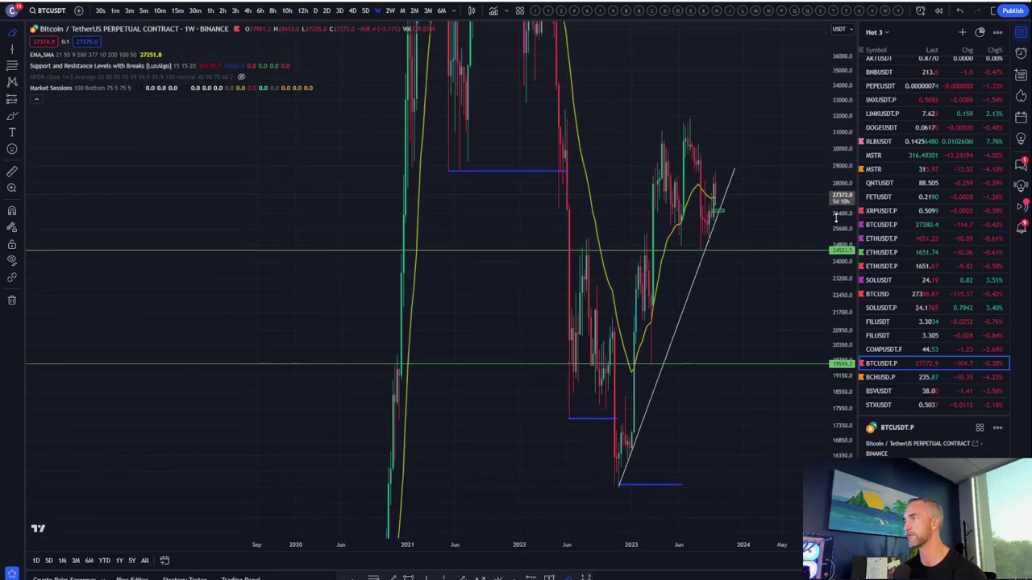
{"action": "scroll", "coordinate": [542, 229], "scroll_direction": "up", "scroll_amount": 3}
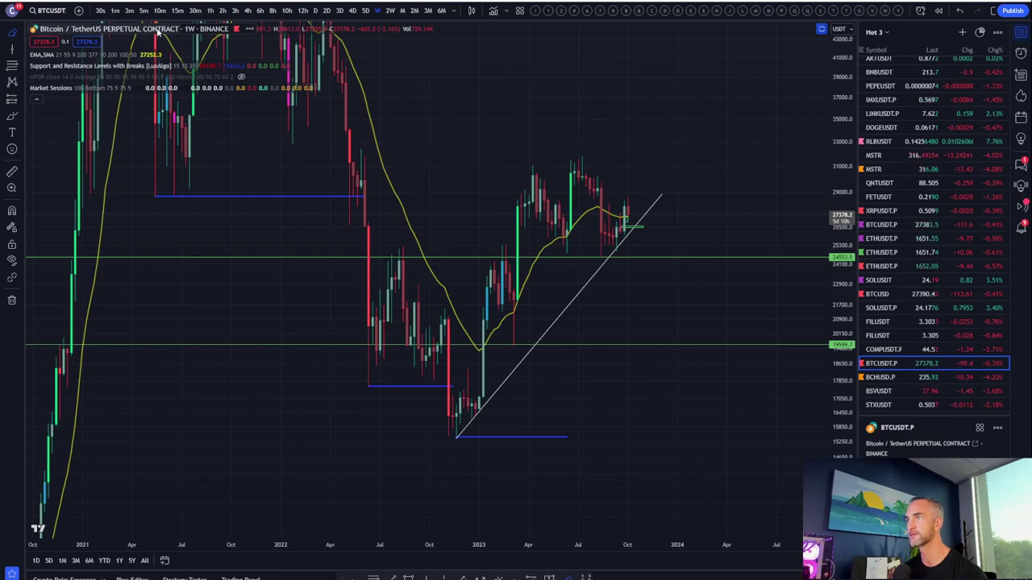
{"action": "scroll", "coordinate": [523, 113], "scroll_direction": "up", "scroll_amount": 3}
{"action": "left_click_drag", "start_coordinate": [529, 149], "coordinate": [674, 219]}
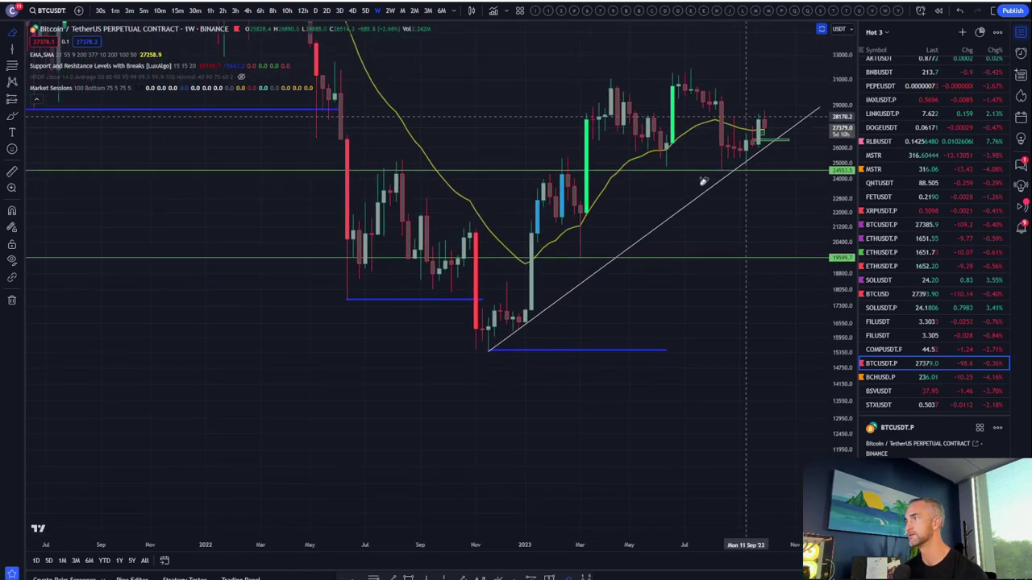
{"action": "scroll", "coordinate": [675, 218], "scroll_direction": "up", "scroll_amount": 3}
{"action": "left_click_drag", "start_coordinate": [843, 129], "coordinate": [848, 167]}
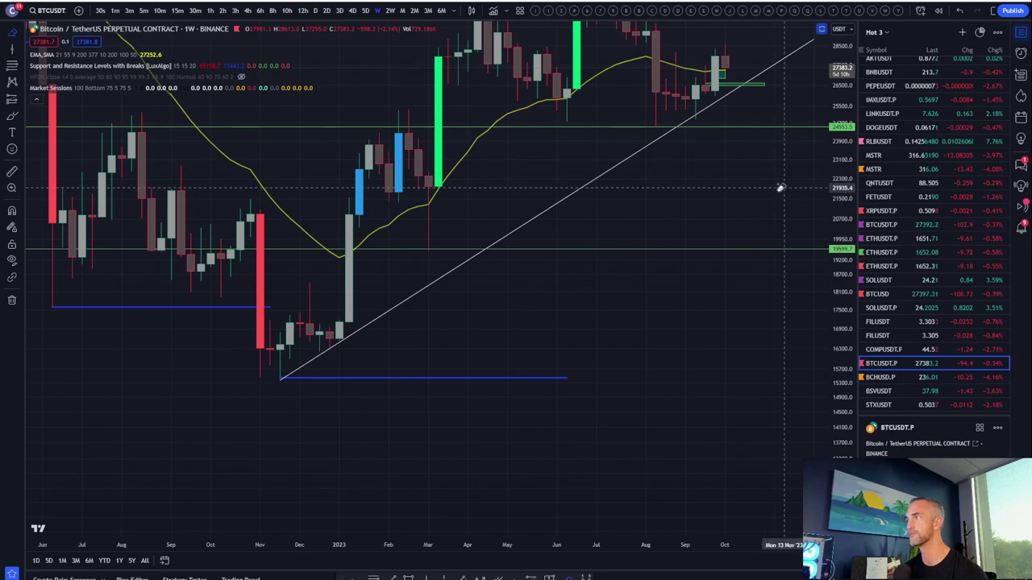
{"action": "left_click_drag", "start_coordinate": [776, 177], "coordinate": [650, 295]}
{"action": "left_click_drag", "start_coordinate": [673, 184], "coordinate": [755, 158]}
{"action": "scroll", "coordinate": [758, 158], "scroll_direction": "up", "scroll_amount": 5}
{"action": "scroll", "coordinate": [810, 231], "scroll_direction": "down", "scroll_amount": 5}
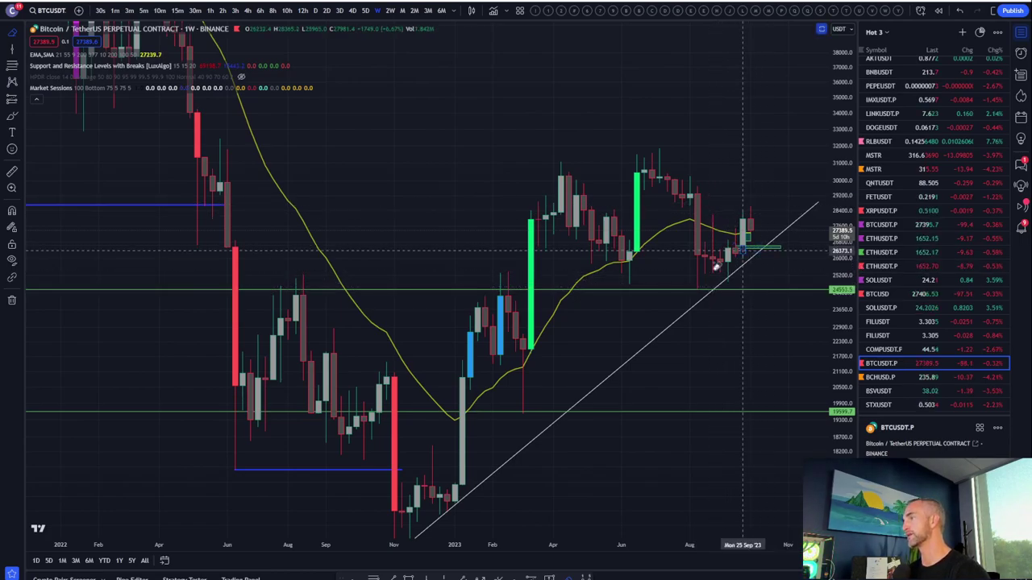
{"action": "scroll", "coordinate": [609, 299], "scroll_direction": "up", "scroll_amount": 3}
{"action": "scroll", "coordinate": [608, 300], "scroll_direction": "down", "scroll_amount": 3}
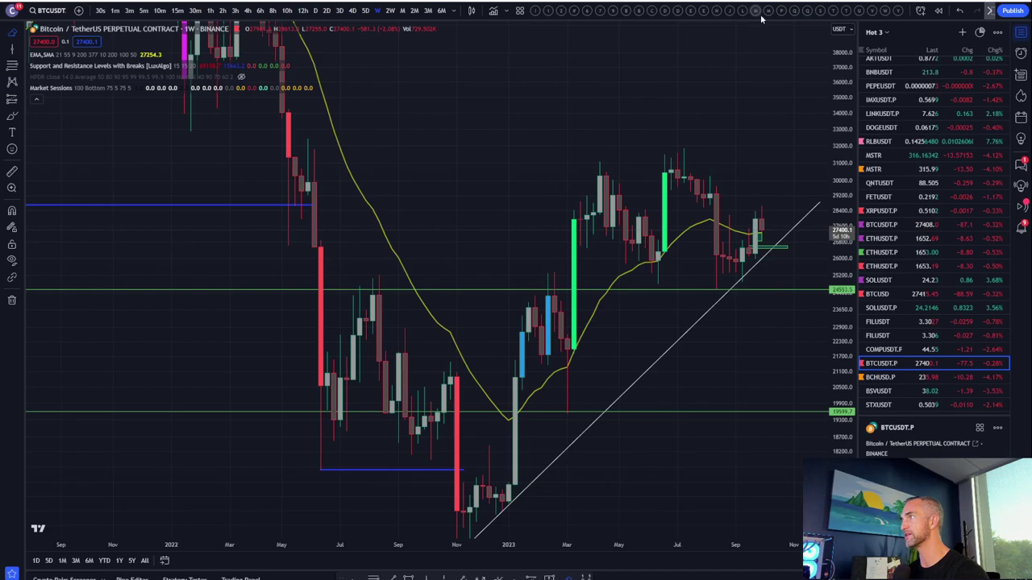
Step: Load the layout with MACD and Accumulation/Distribution panes and enlarge the A/D pane
{"action": "left_click", "coordinate": [819, 12]}
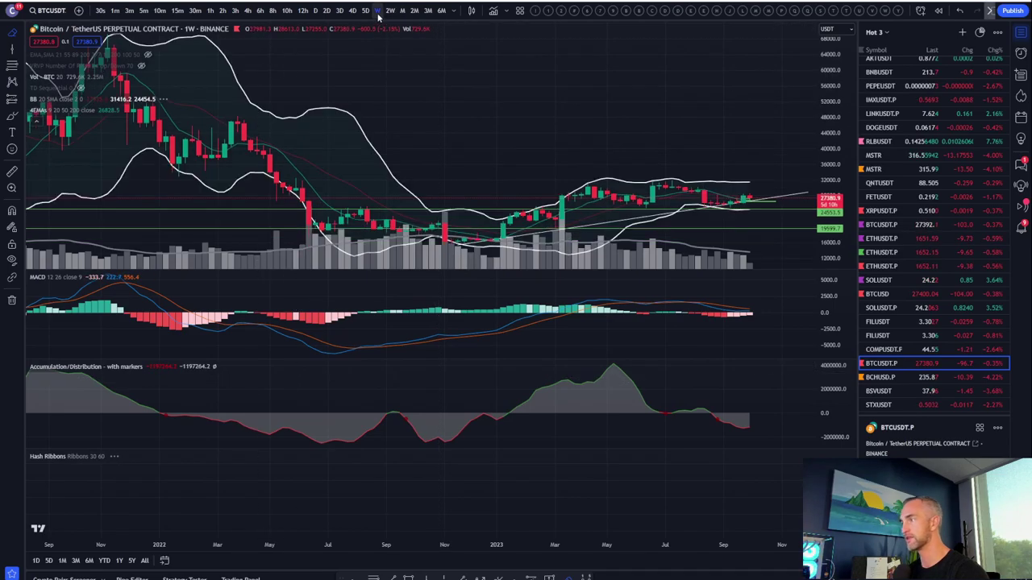
{"action": "double_click", "coordinate": [775, 426]}
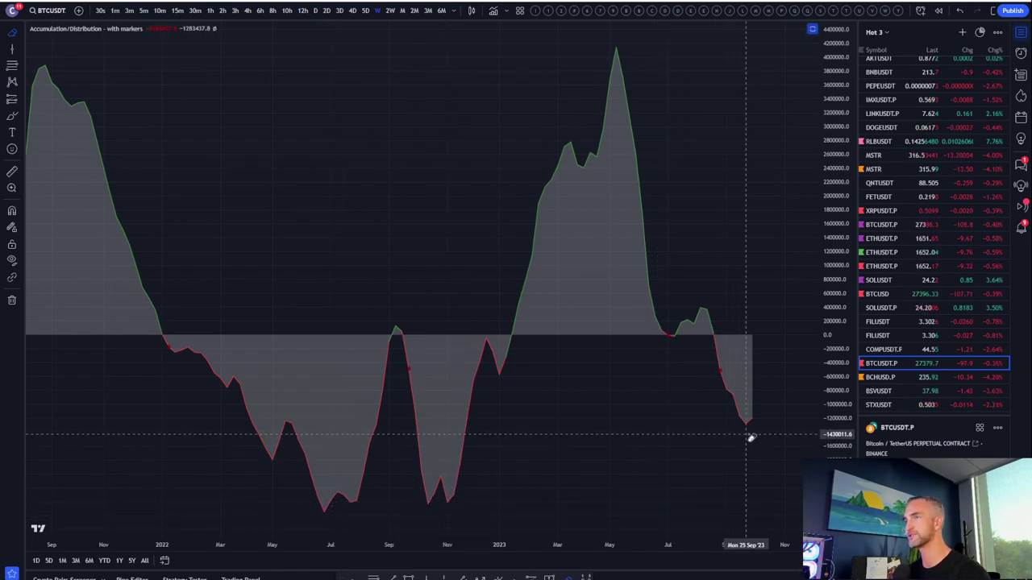
{"action": "scroll", "coordinate": [750, 438], "scroll_direction": "right", "scroll_amount": 5}
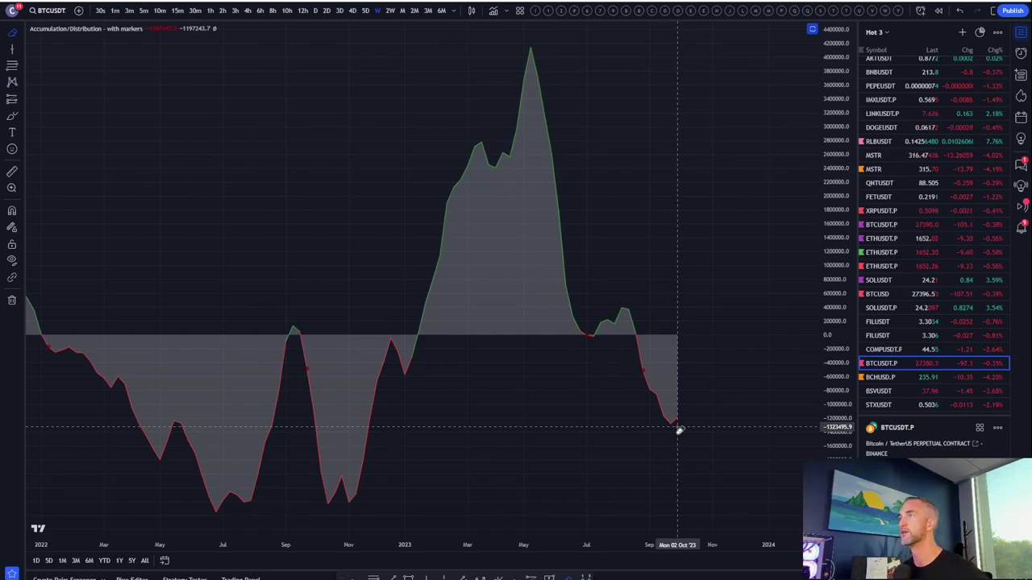
Step: Switch BTCUSDT.P to daily candles, restore all panes, and hide the Bollinger Bands
{"action": "left_click", "coordinate": [317, 14]}
{"action": "double_click", "coordinate": [668, 242]}
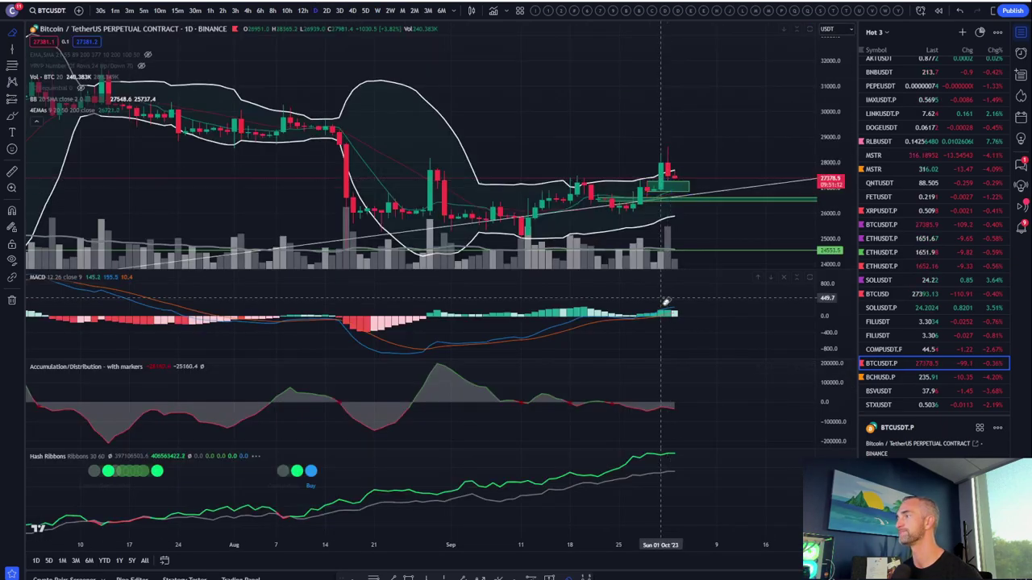
{"action": "left_click_drag", "start_coordinate": [752, 148], "coordinate": [565, 150]}
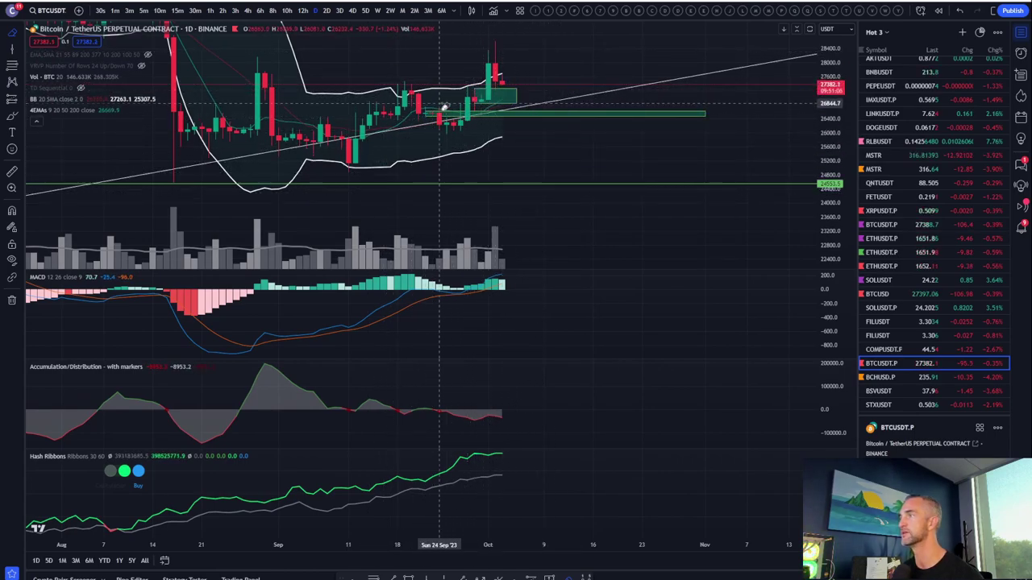
{"action": "left_click", "coordinate": [91, 99]}
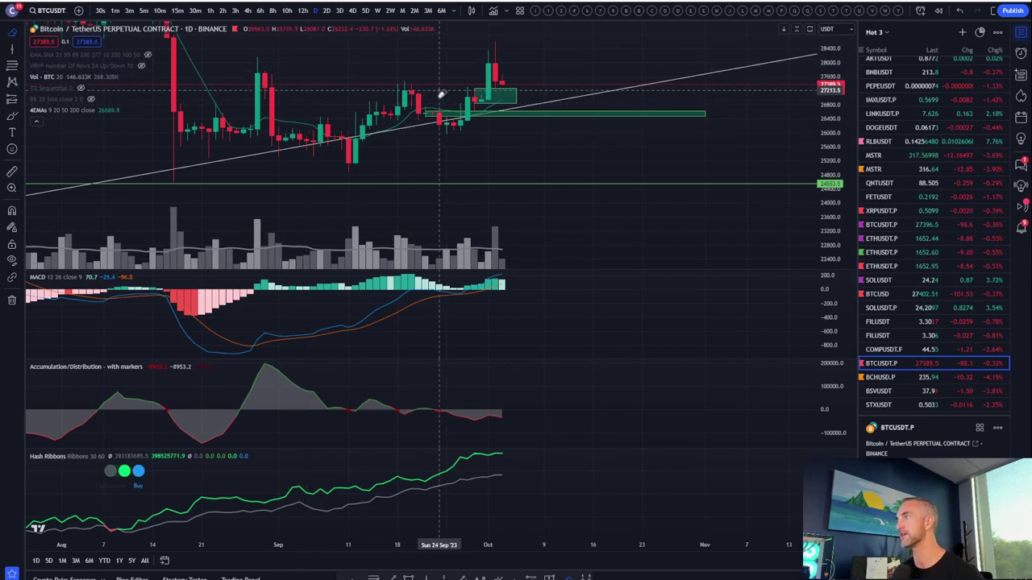
{"action": "scroll", "coordinate": [441, 93], "scroll_direction": "down", "scroll_amount": 3}
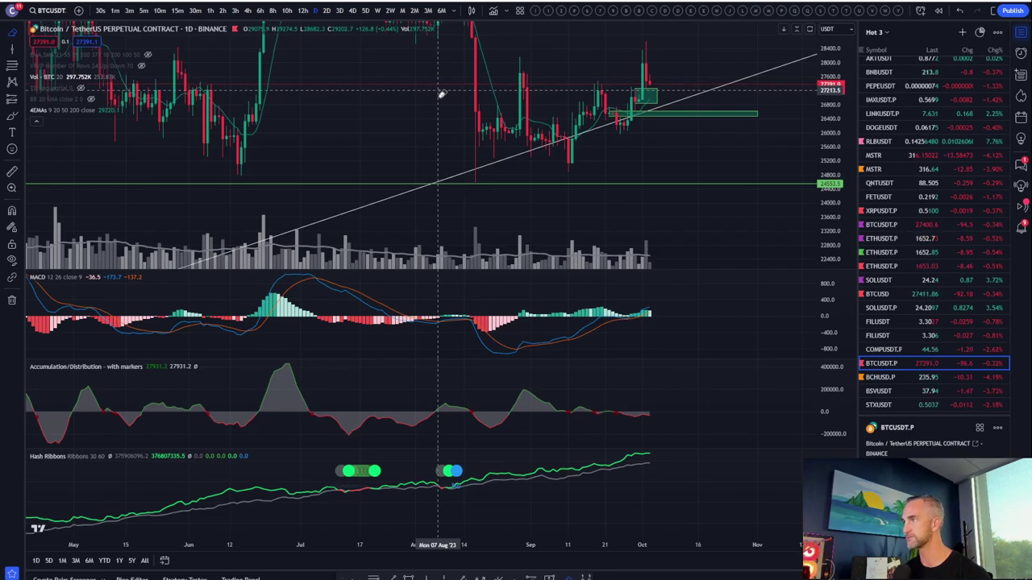
{"action": "scroll", "coordinate": [441, 93], "scroll_direction": "up", "scroll_amount": 3}
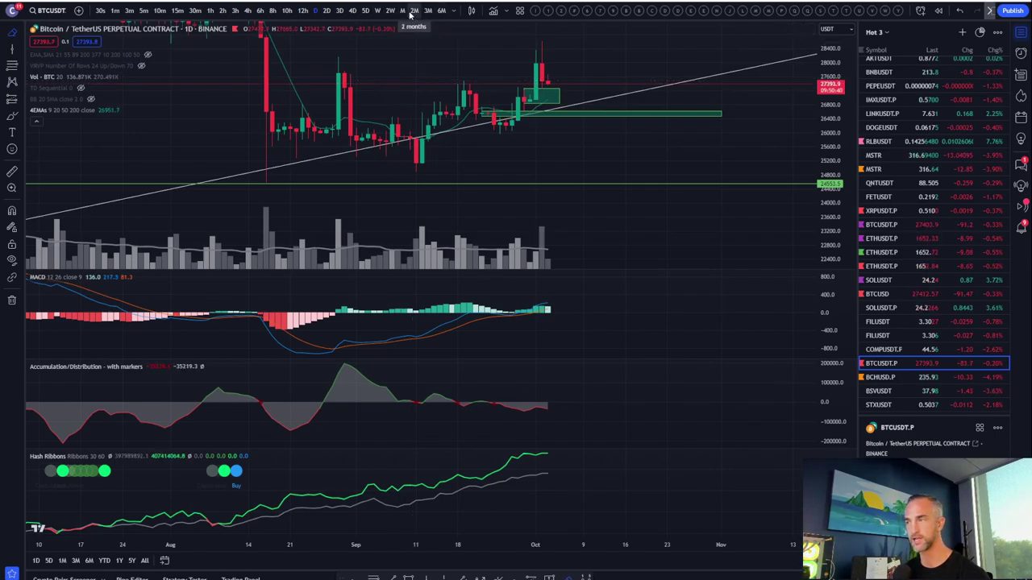
Step: Load Bitcoin SV/Tether on 15-minute candles, stretching and panning to show its recent run-up
{"action": "left_click", "coordinate": [879, 392]}
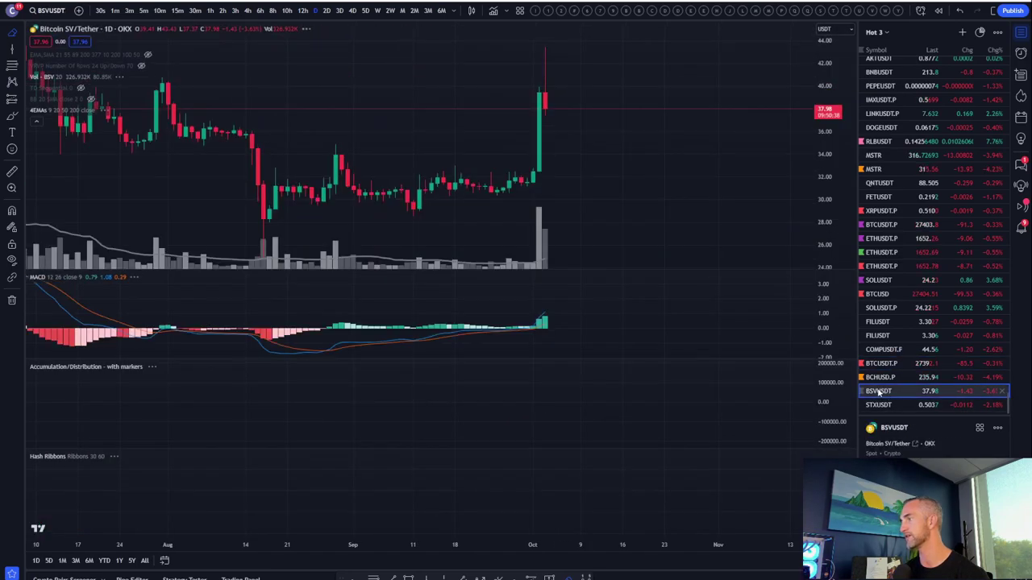
{"action": "left_click", "coordinate": [179, 16]}
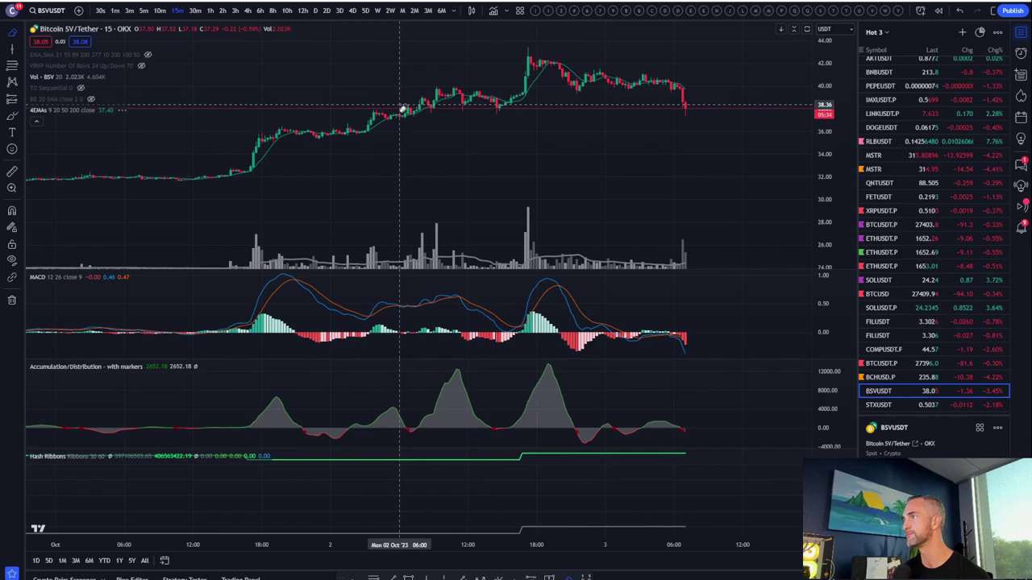
{"action": "left_click_drag", "start_coordinate": [725, 137], "coordinate": [772, 147]}
{"action": "scroll", "coordinate": [412, 141], "scroll_direction": "down", "scroll_amount": 3}
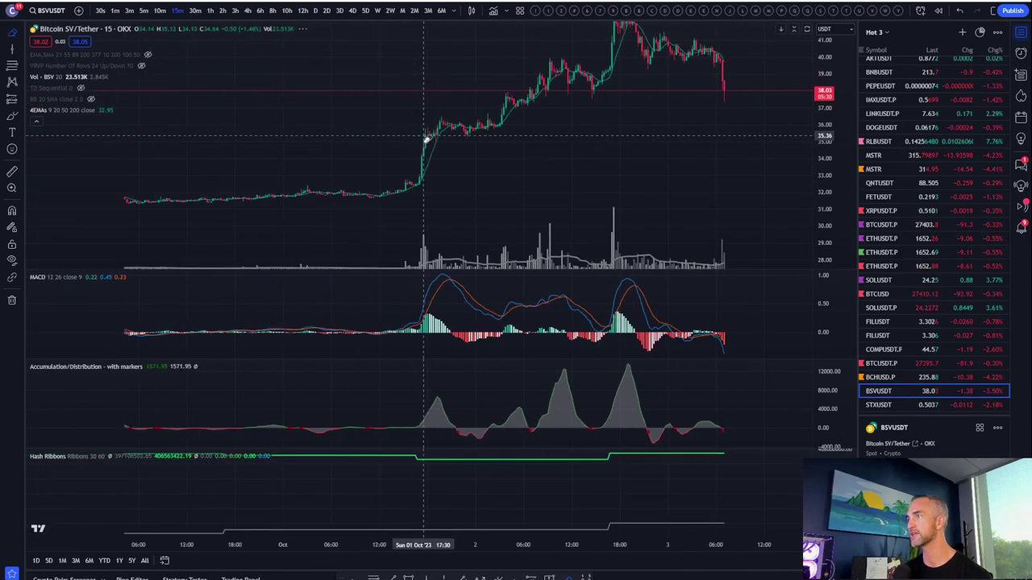
{"action": "scroll", "coordinate": [425, 138], "scroll_direction": "down", "scroll_amount": 3}
{"action": "left_click_drag", "start_coordinate": [714, 142], "coordinate": [573, 143]}
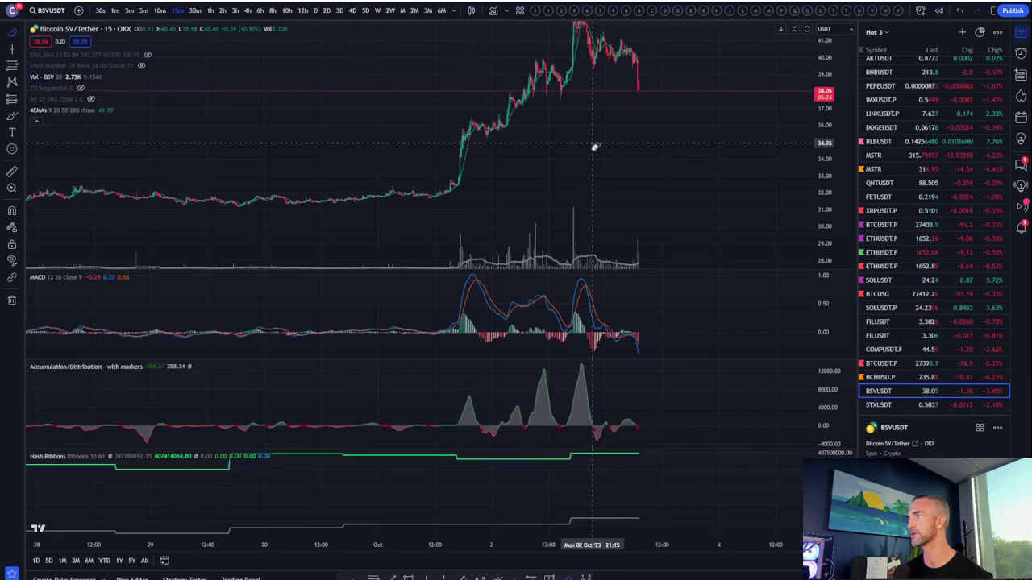
{"action": "scroll", "coordinate": [592, 146], "scroll_direction": "up", "scroll_amount": 3}
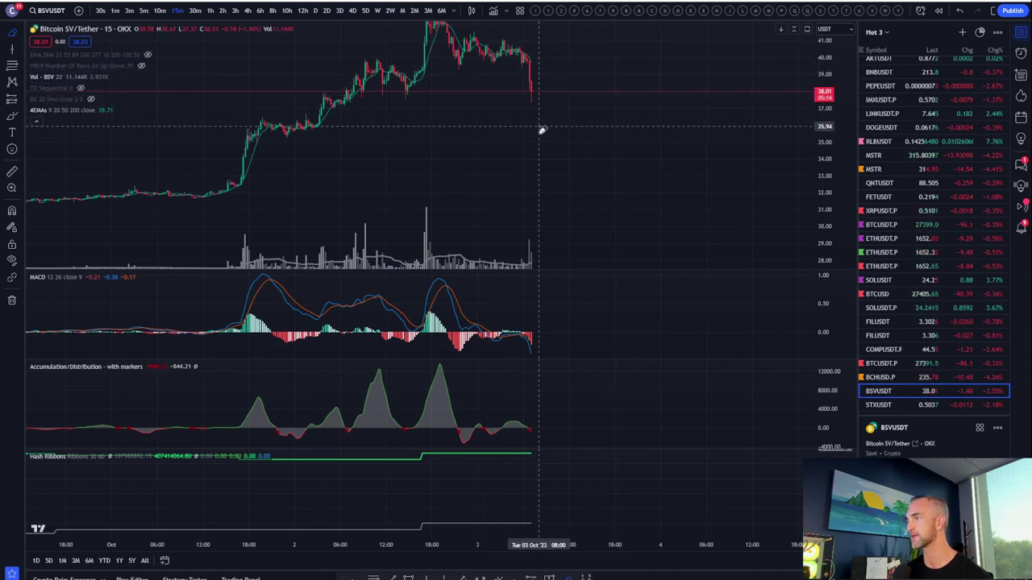
Step: Load the Bybit BTCUSD.P layout with volume and five oscillator panes, then scroll the watchlist
{"action": "left_click", "coordinate": [615, 14]}
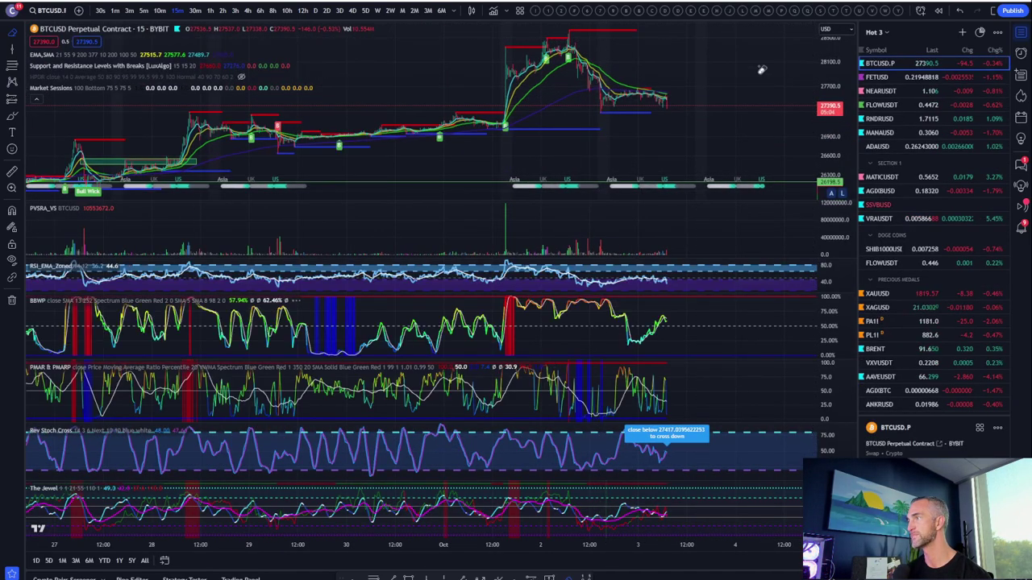
{"action": "scroll", "coordinate": [749, 72], "scroll_direction": "up", "scroll_amount": 3}
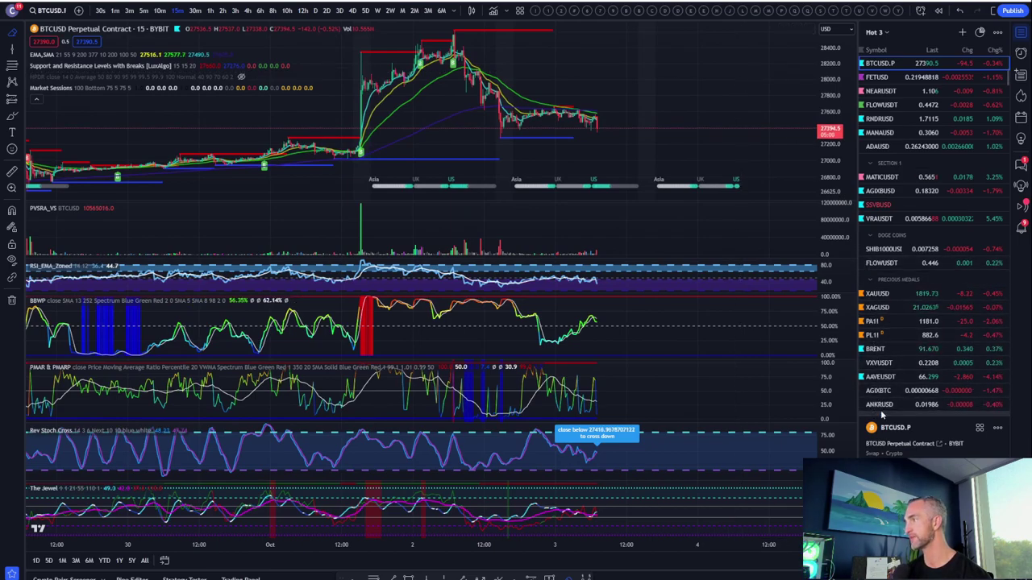
{"action": "scroll", "coordinate": [883, 355], "scroll_direction": "down", "scroll_amount": 10}
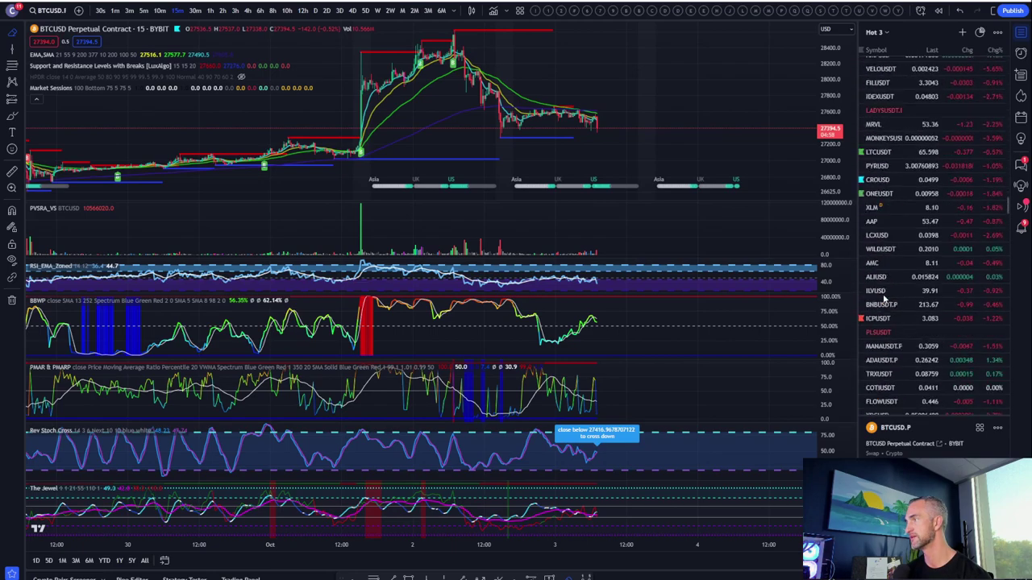
{"action": "scroll", "coordinate": [886, 354], "scroll_direction": "down", "scroll_amount": 10}
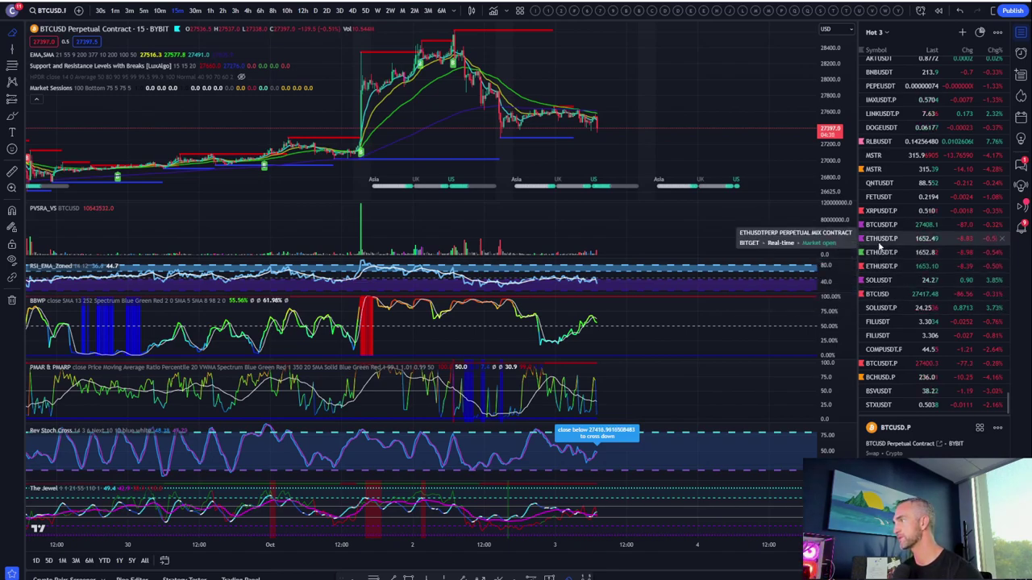
Step: Open Bitcoin SV in this layout on 1-hour candles, briefly maximizing the BBWP pane
{"action": "left_click", "coordinate": [879, 391]}
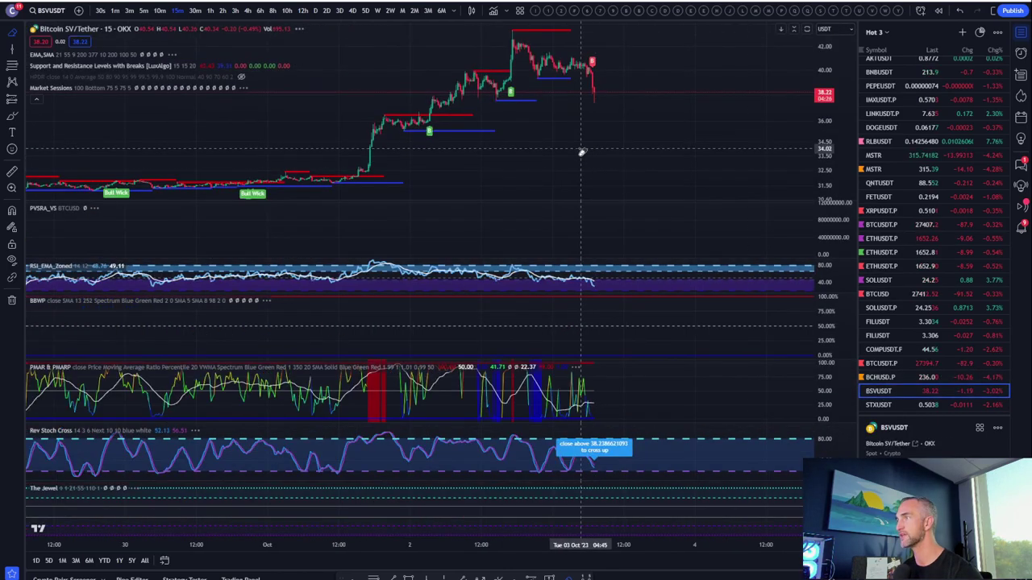
{"action": "scroll", "coordinate": [594, 147], "scroll_direction": "up", "scroll_amount": 1}
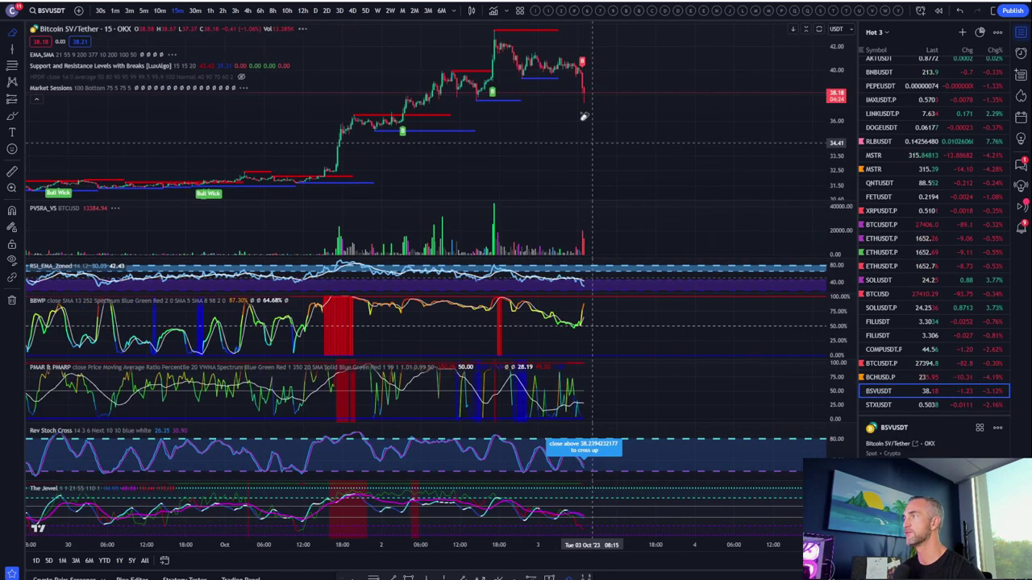
{"action": "left_click", "coordinate": [210, 11]}
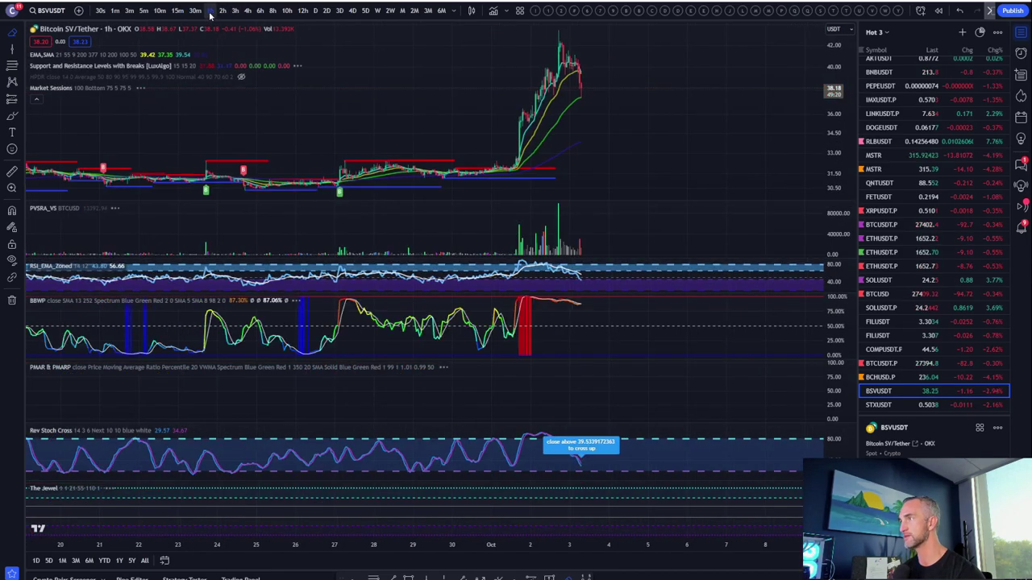
{"action": "double_click", "coordinate": [658, 307]}
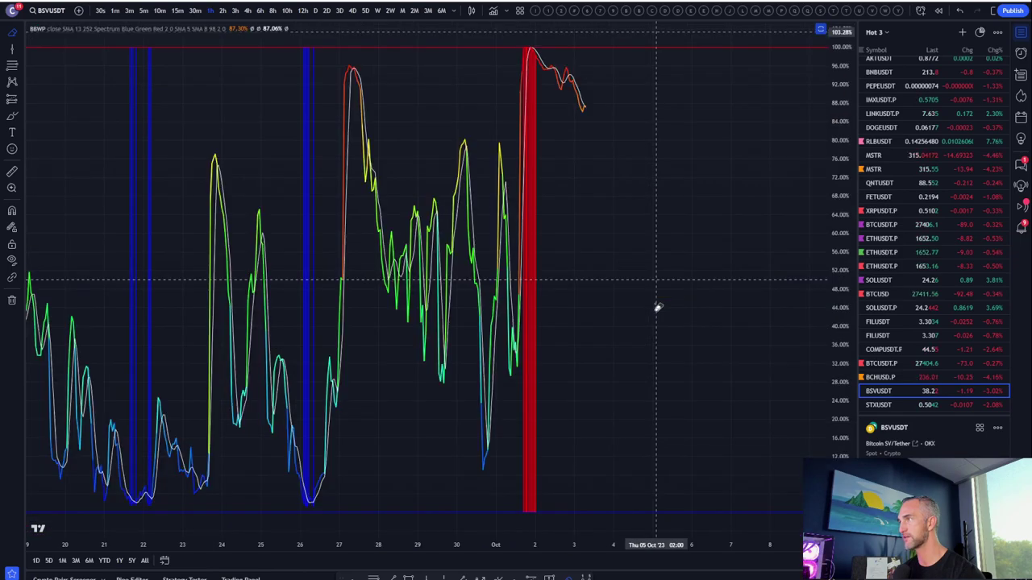
{"action": "double_click", "coordinate": [608, 146]}
Step: Switch Bitcoin SV to 4-hour candles and zoom around the chart
{"action": "left_click", "coordinate": [247, 11]}
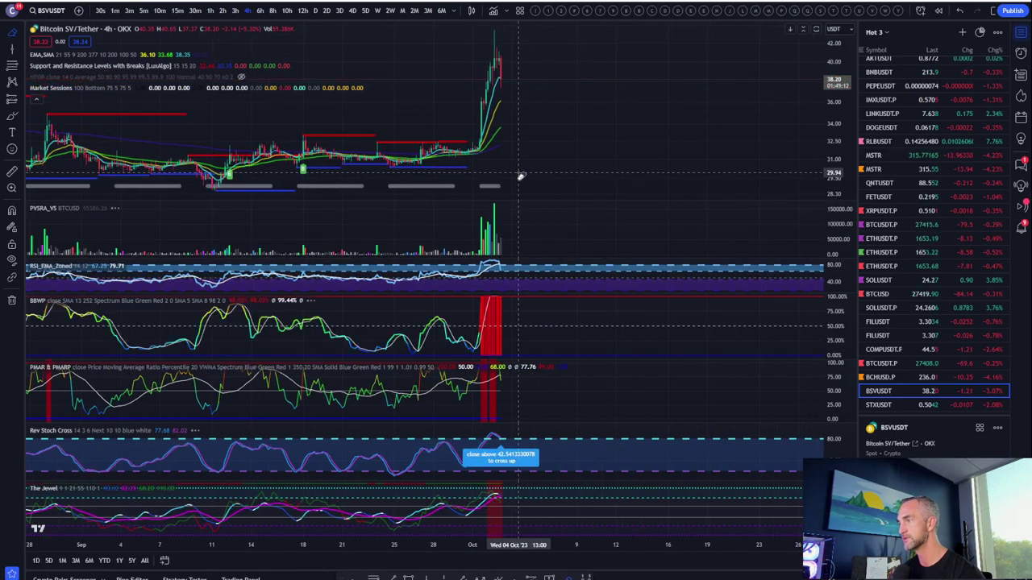
{"action": "scroll", "coordinate": [530, 138], "scroll_direction": "right", "scroll_amount": 3}
{"action": "scroll", "coordinate": [535, 135], "scroll_direction": "left", "scroll_amount": 5}
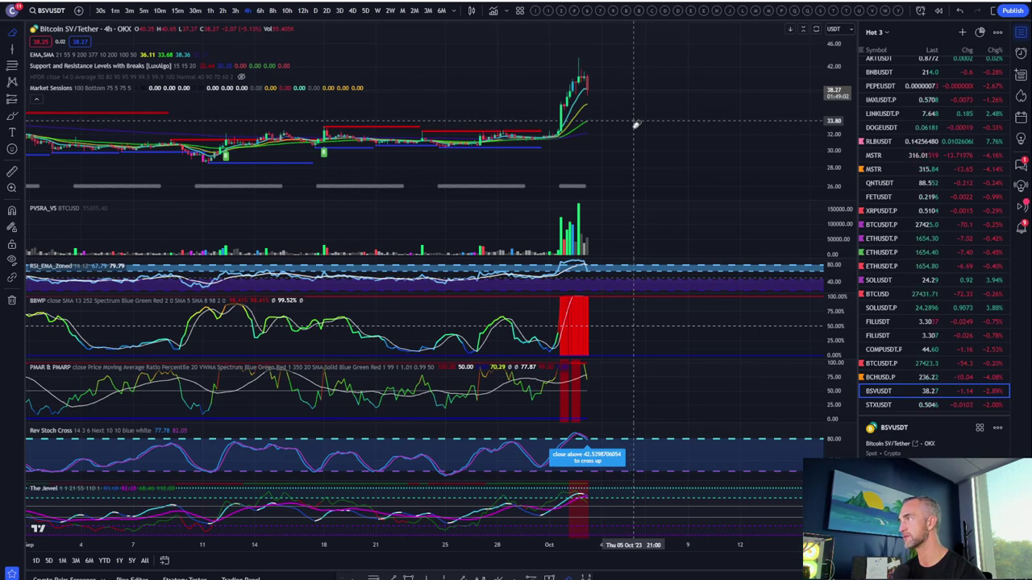
{"action": "scroll", "coordinate": [636, 125], "scroll_direction": "down", "scroll_amount": 3}
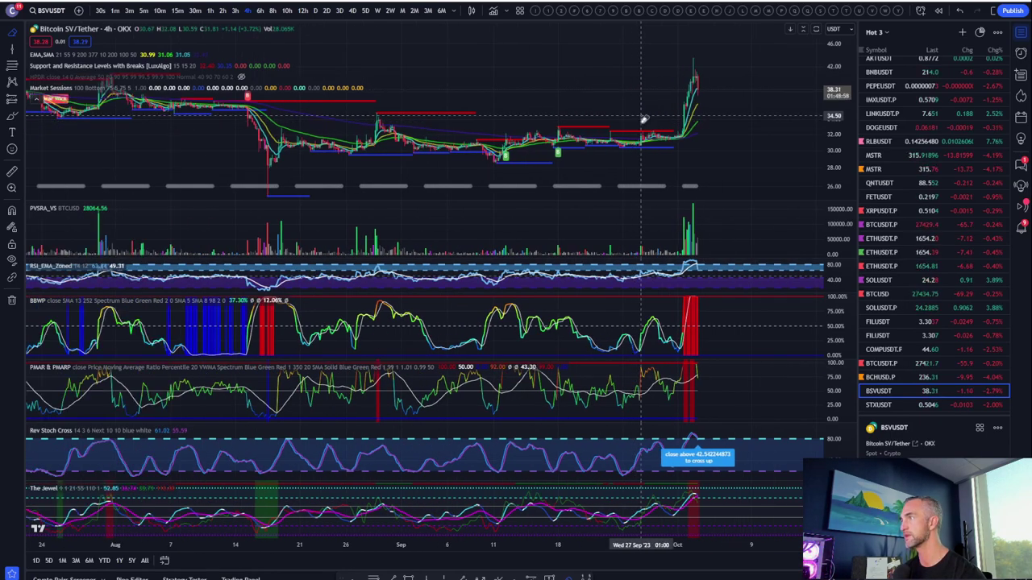
{"action": "scroll", "coordinate": [643, 119], "scroll_direction": "up", "scroll_amount": 2}
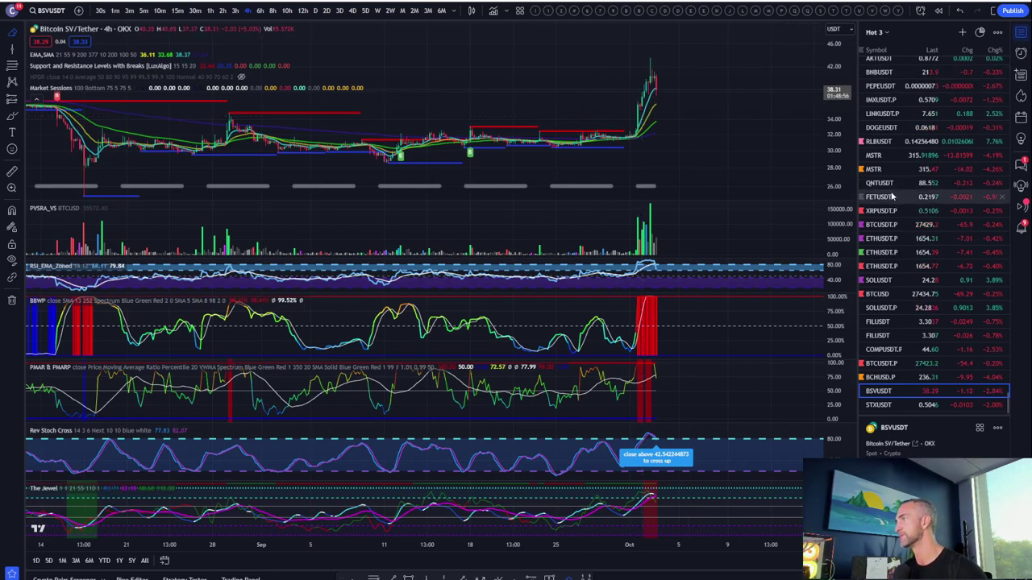
{"action": "scroll", "coordinate": [891, 196], "scroll_direction": "up", "scroll_amount": 5}
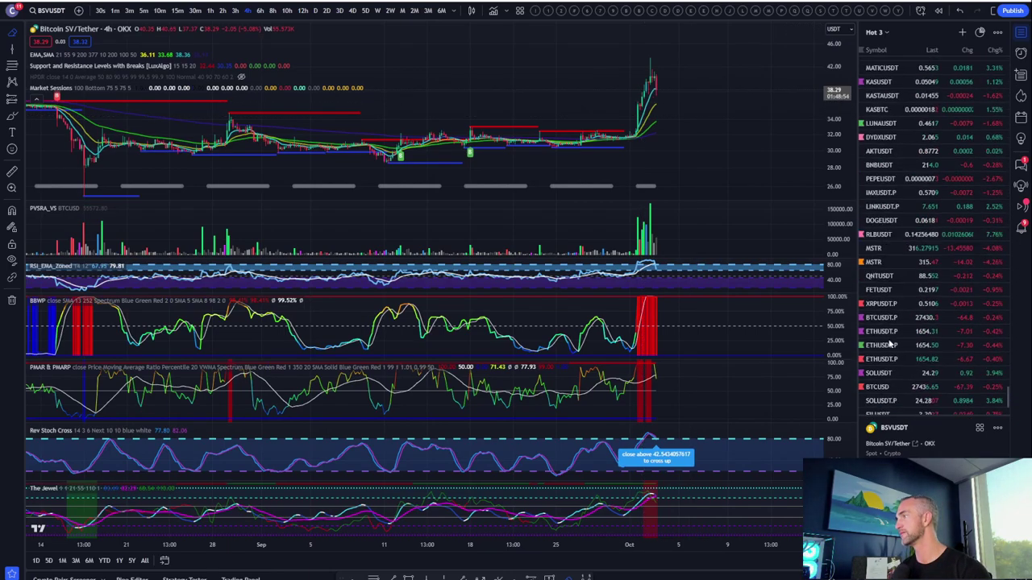
{"action": "scroll", "coordinate": [890, 344], "scroll_direction": "down", "scroll_amount": 10}
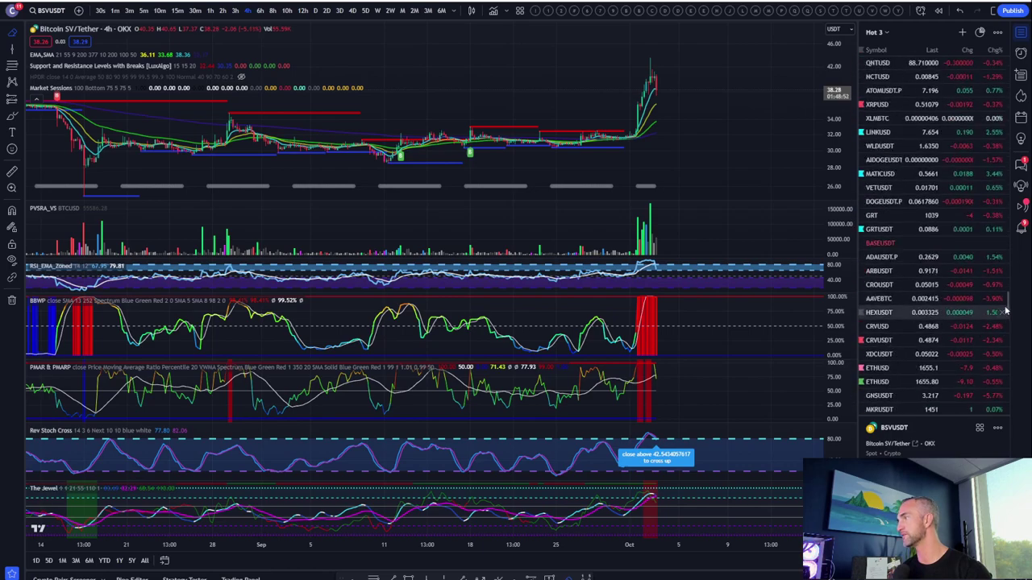
{"action": "scroll", "coordinate": [897, 190], "scroll_direction": "up", "scroll_amount": 15}
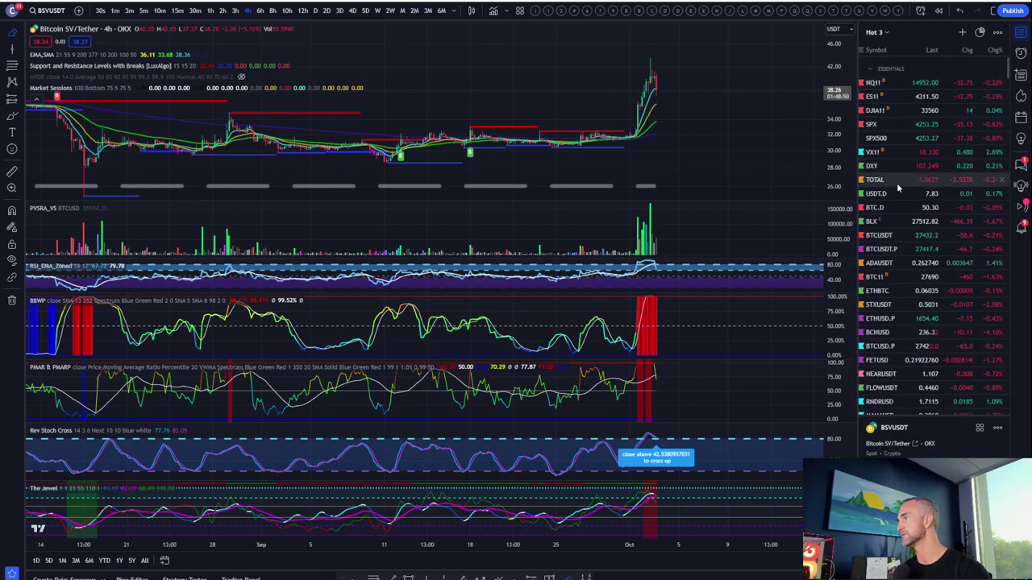
Step: Open ETHBTC and view it on daily, then weekly candles
{"action": "left_click", "coordinate": [887, 291]}
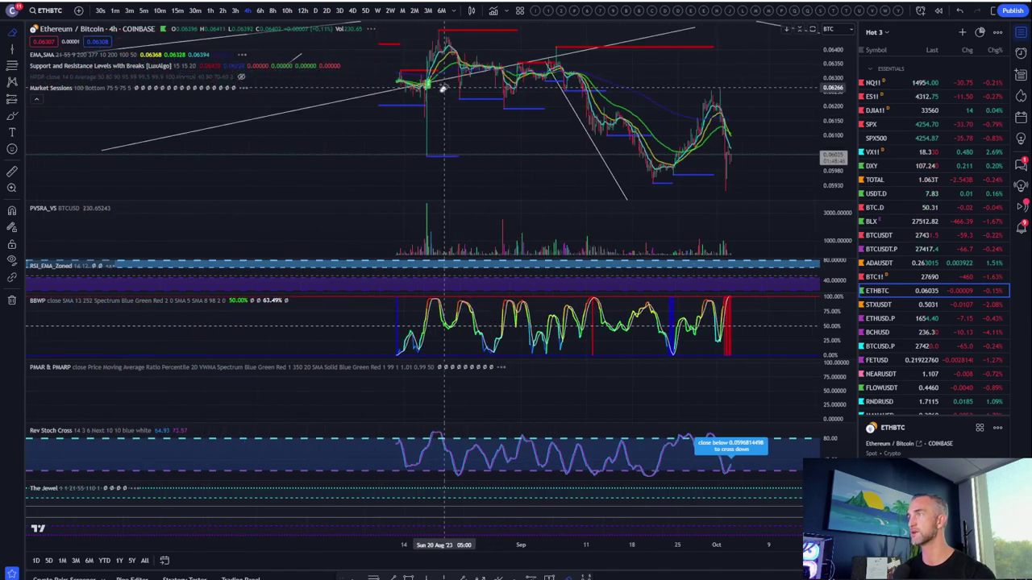
{"action": "left_click", "coordinate": [316, 11]}
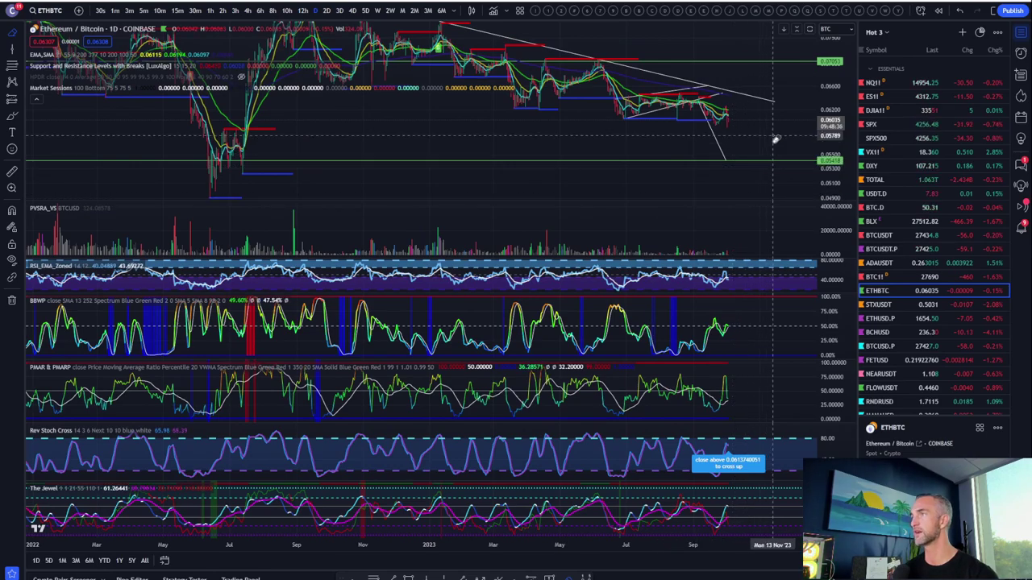
{"action": "scroll", "coordinate": [776, 139], "scroll_direction": "up", "scroll_amount": 3}
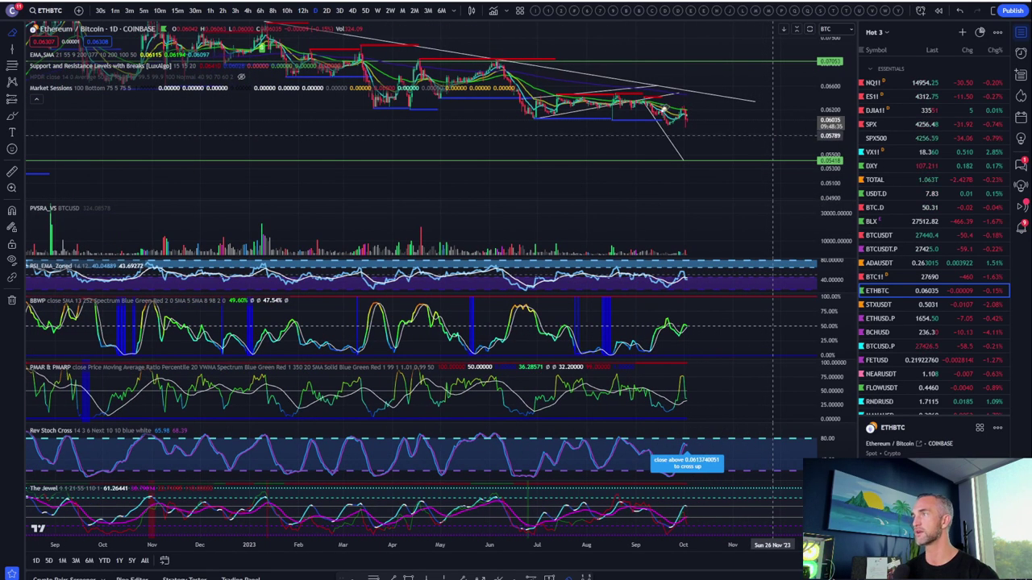
{"action": "left_click", "coordinate": [377, 10]}
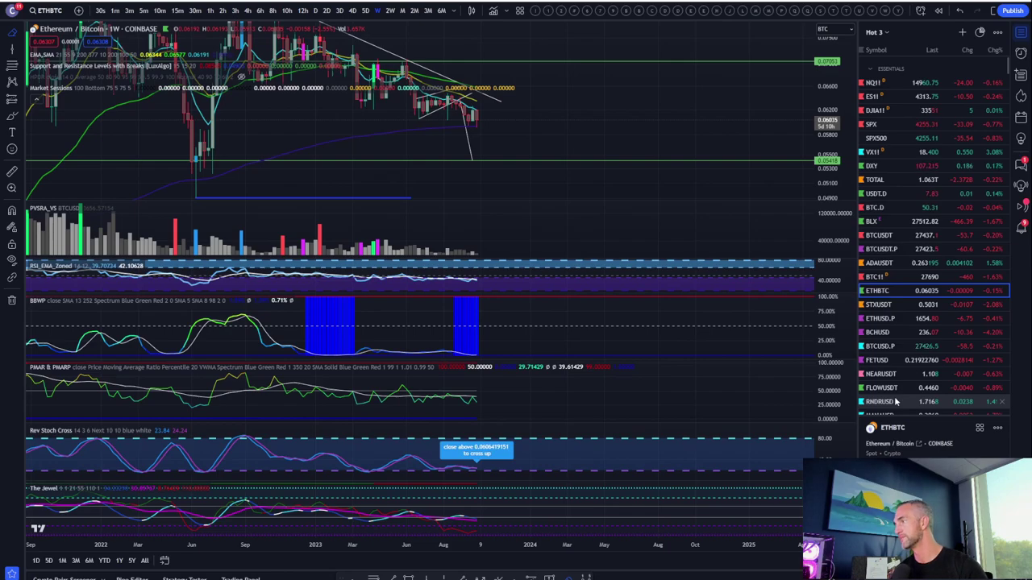
{"action": "scroll", "coordinate": [891, 361], "scroll_direction": "down", "scroll_amount": 5}
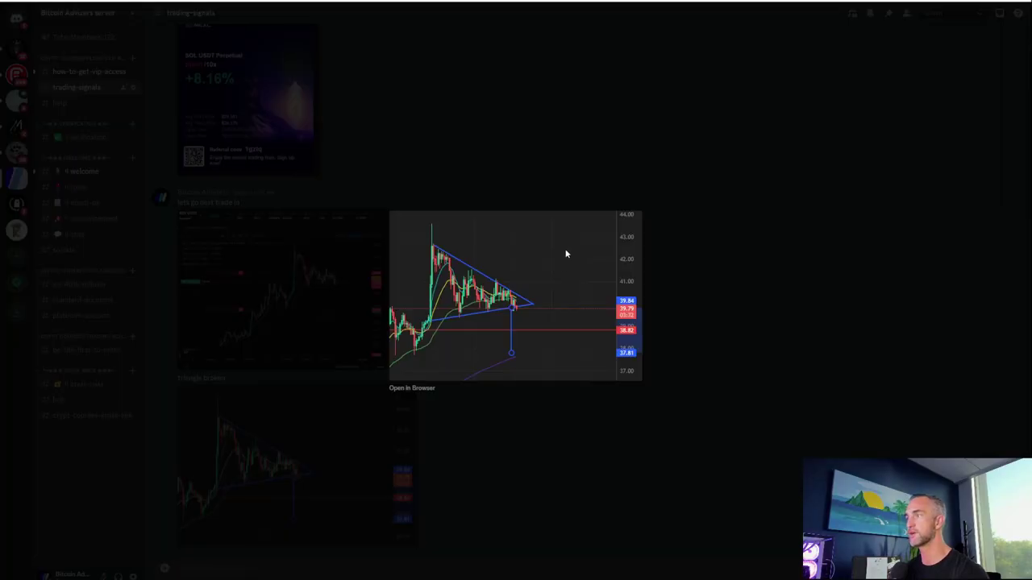
{"action": "left_click", "coordinate": [581, 103]}
{"action": "scroll", "coordinate": [307, 205], "scroll_direction": "up", "scroll_amount": 5}
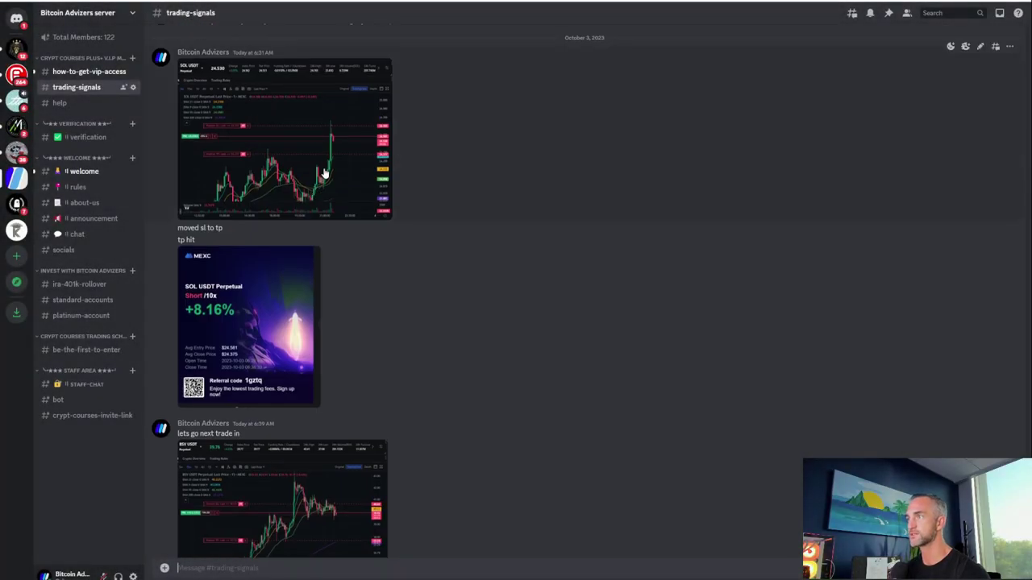
{"action": "left_click", "coordinate": [275, 149]}
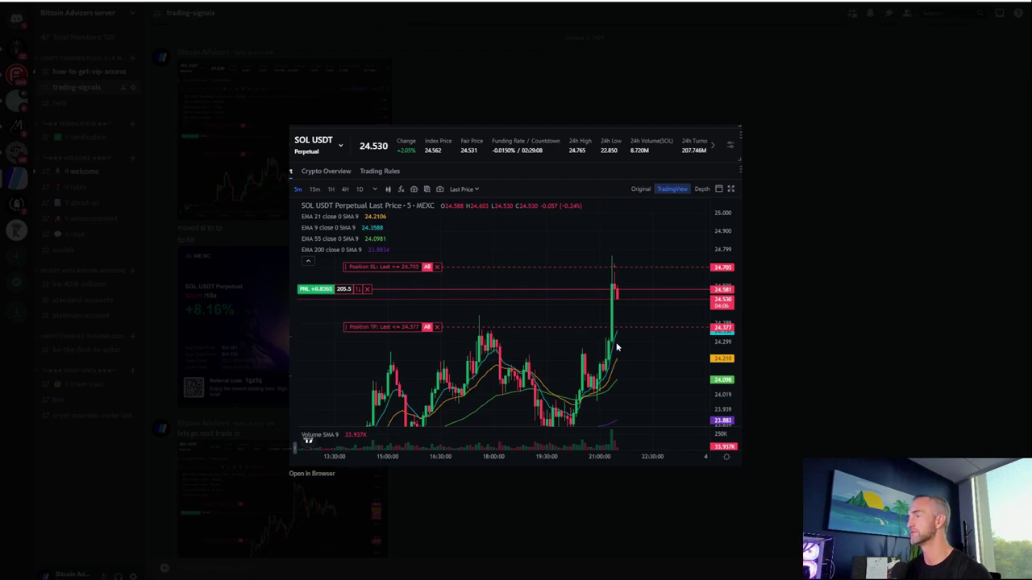
{"action": "left_click", "coordinate": [674, 76]}
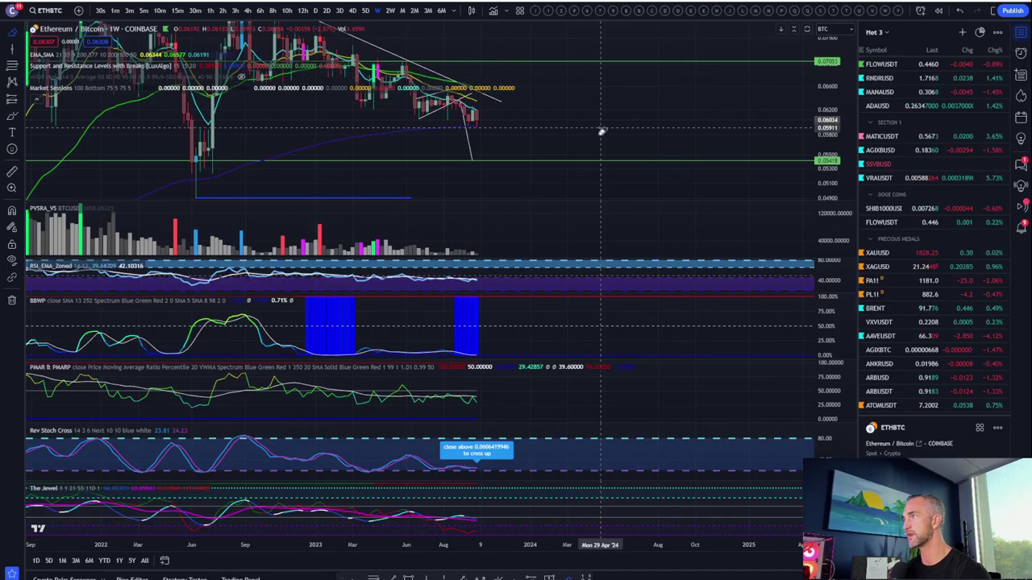
Step: Open XAUUSD on 15-minute candles, maximize the price pane, and pan back to older bars
{"action": "left_click", "coordinate": [901, 255]}
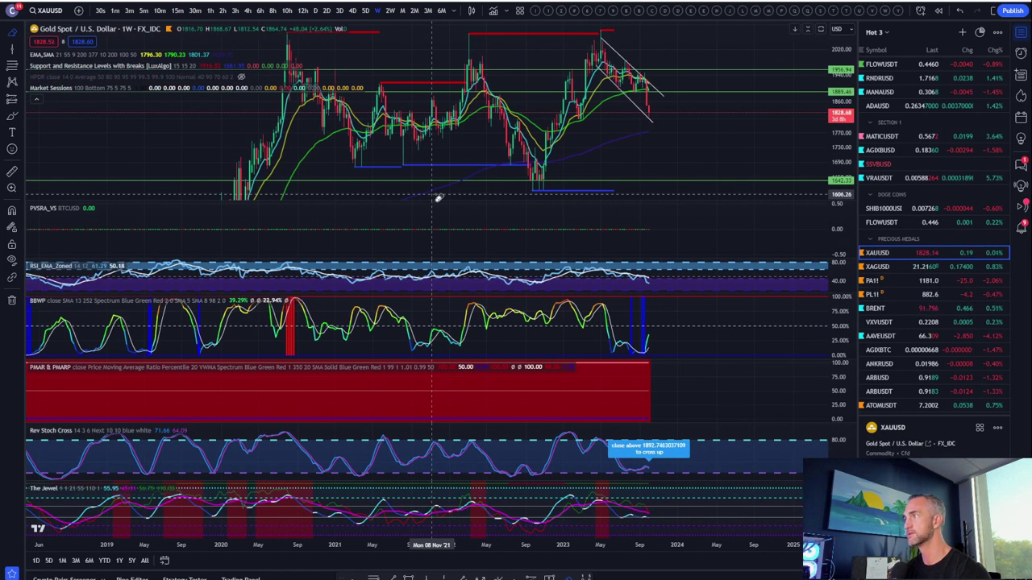
{"action": "scroll", "coordinate": [663, 166], "scroll_direction": "up", "scroll_amount": 5}
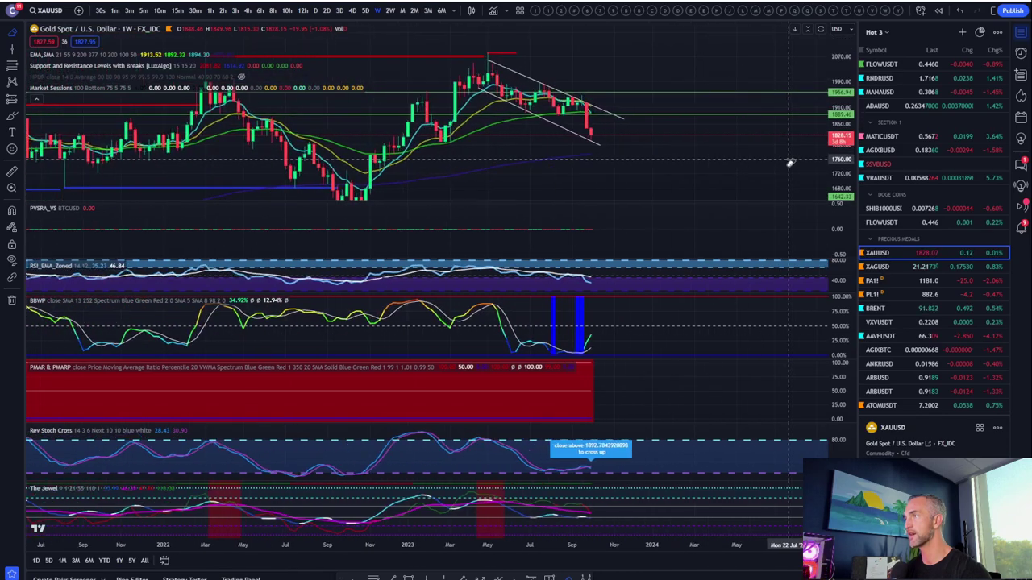
{"action": "left_click", "coordinate": [180, 13]}
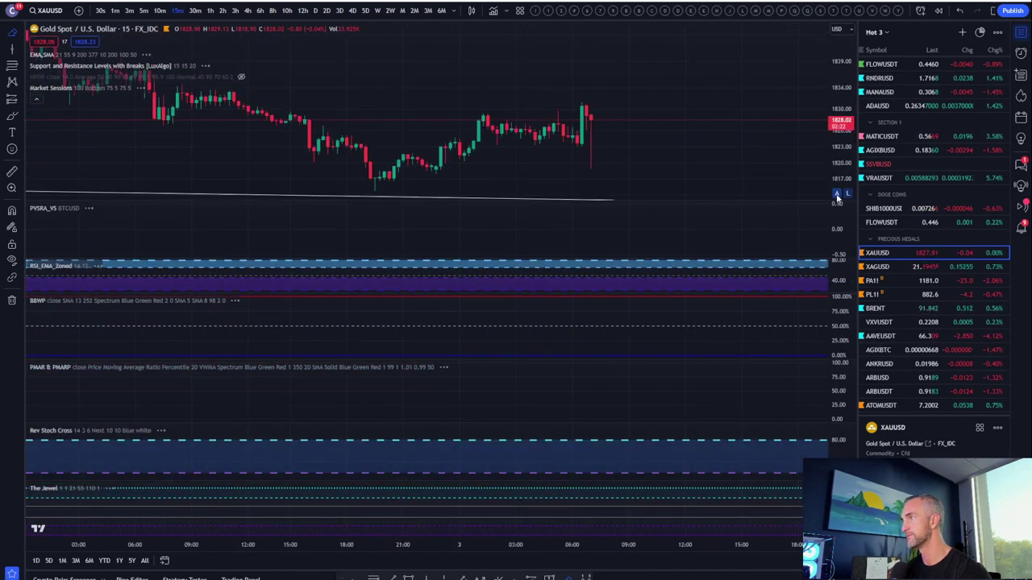
{"action": "scroll", "coordinate": [681, 149], "scroll_direction": "down", "scroll_amount": 5}
{"action": "scroll", "coordinate": [681, 149], "scroll_direction": "down", "scroll_amount": 5}
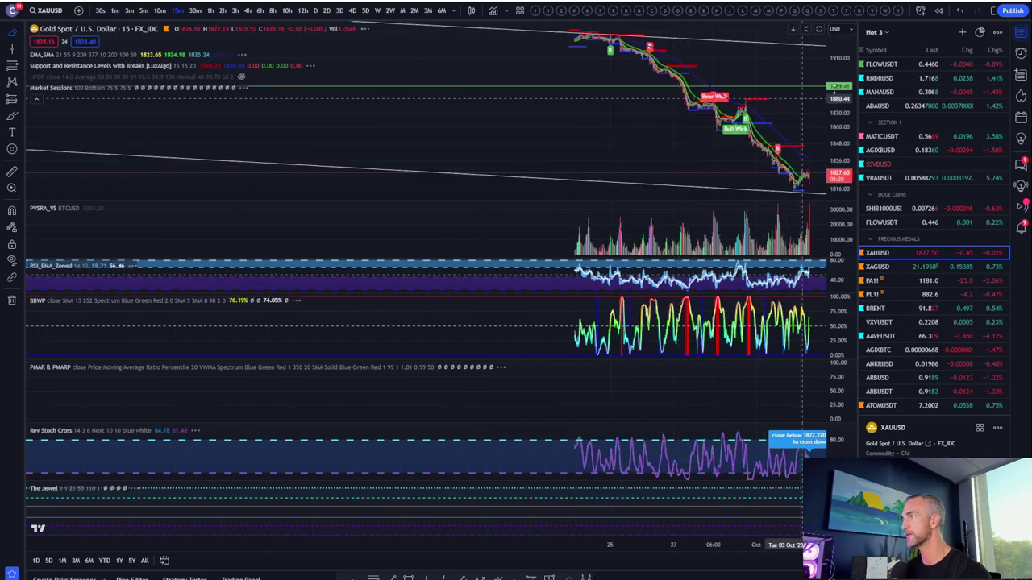
{"action": "scroll", "coordinate": [597, 137], "scroll_direction": "right", "scroll_amount": 5}
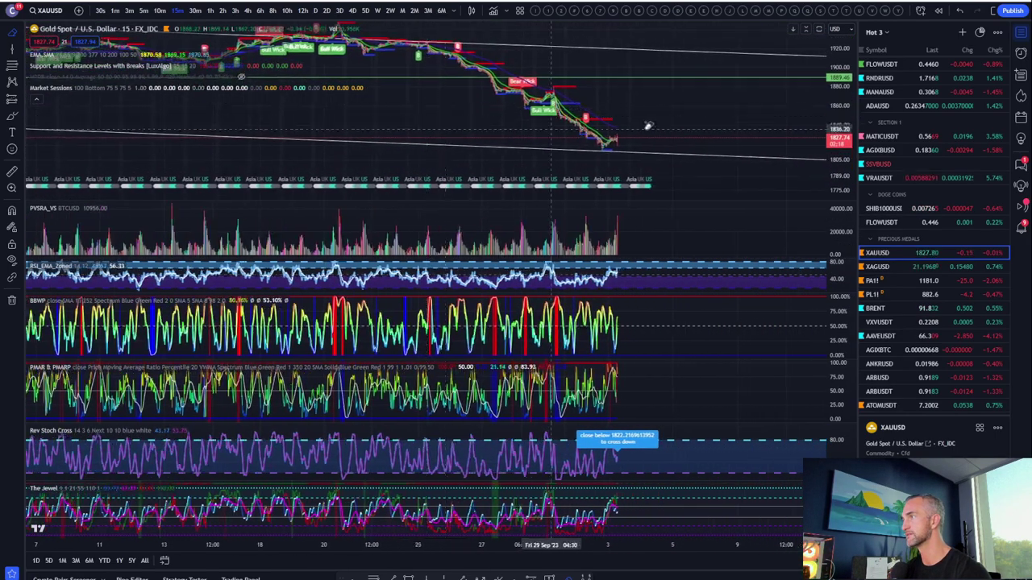
{"action": "double_click", "coordinate": [807, 174]}
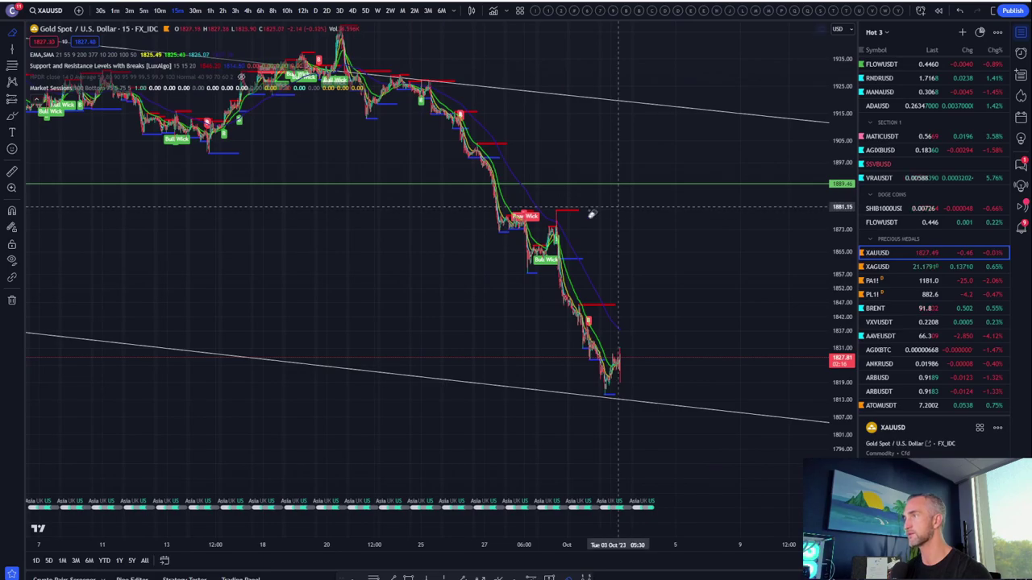
{"action": "scroll", "coordinate": [489, 234], "scroll_direction": "down", "scroll_amount": 3}
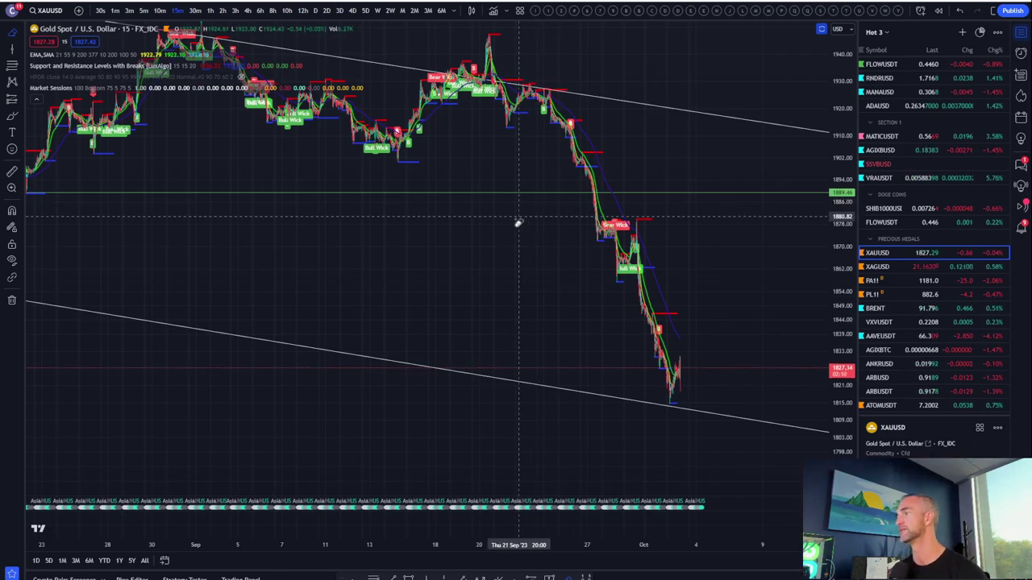
{"action": "scroll", "coordinate": [518, 224], "scroll_direction": "up", "scroll_amount": 3}
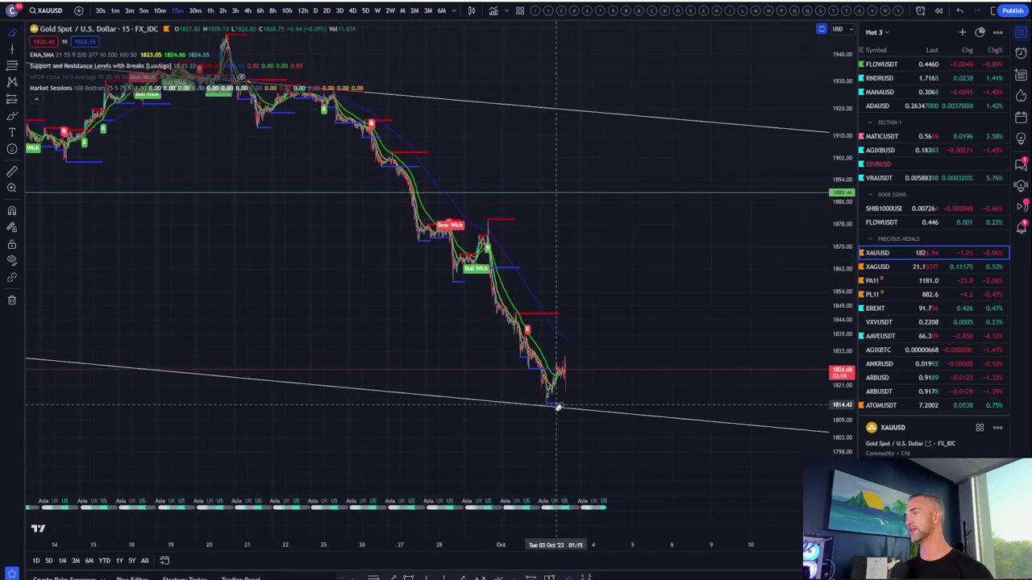
{"action": "scroll", "coordinate": [564, 403], "scroll_direction": "down", "scroll_amount": 3}
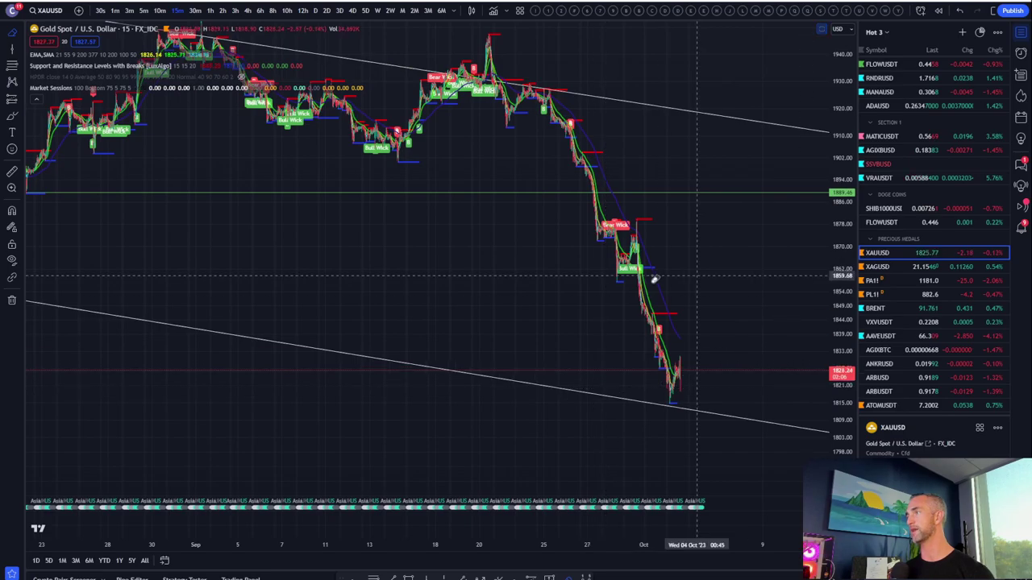
{"action": "left_click_drag", "start_coordinate": [717, 156], "coordinate": [780, 206]}
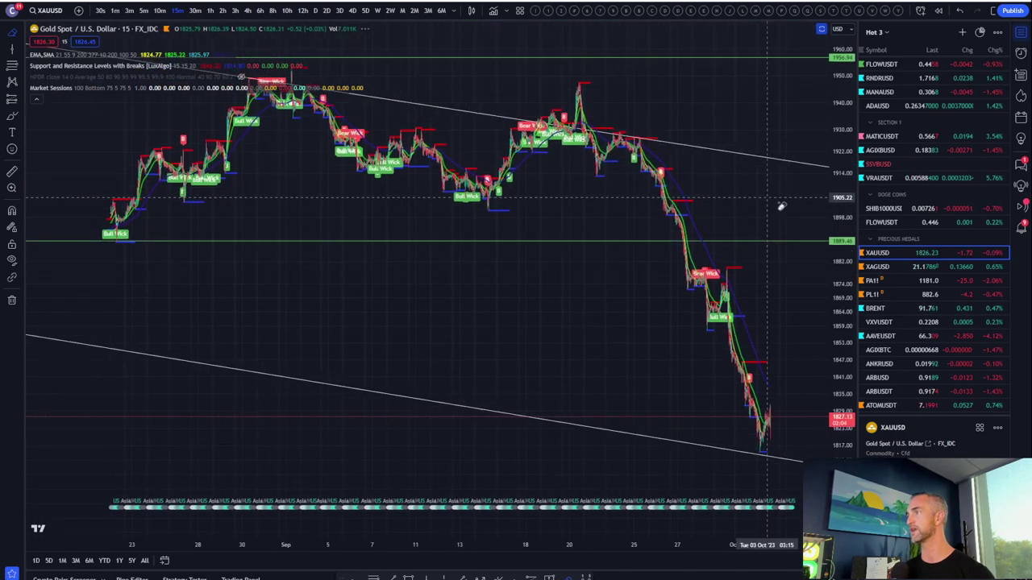
Step: Switch gold to 1-hour candles and frame the whole descending channel, leaving room after the latest bars
{"action": "left_click", "coordinate": [210, 11]}
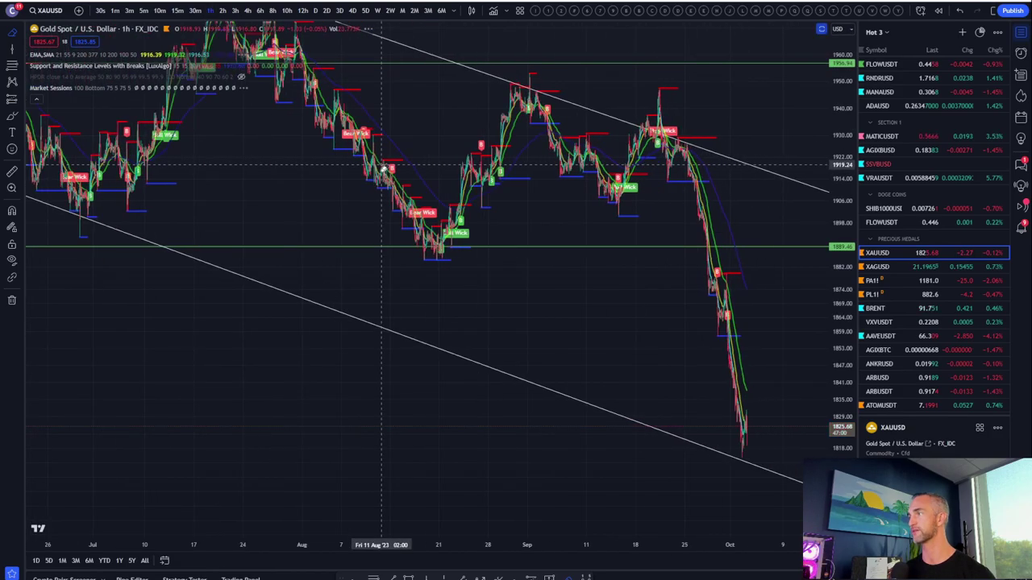
{"action": "scroll", "coordinate": [768, 169], "scroll_direction": "down", "scroll_amount": 4}
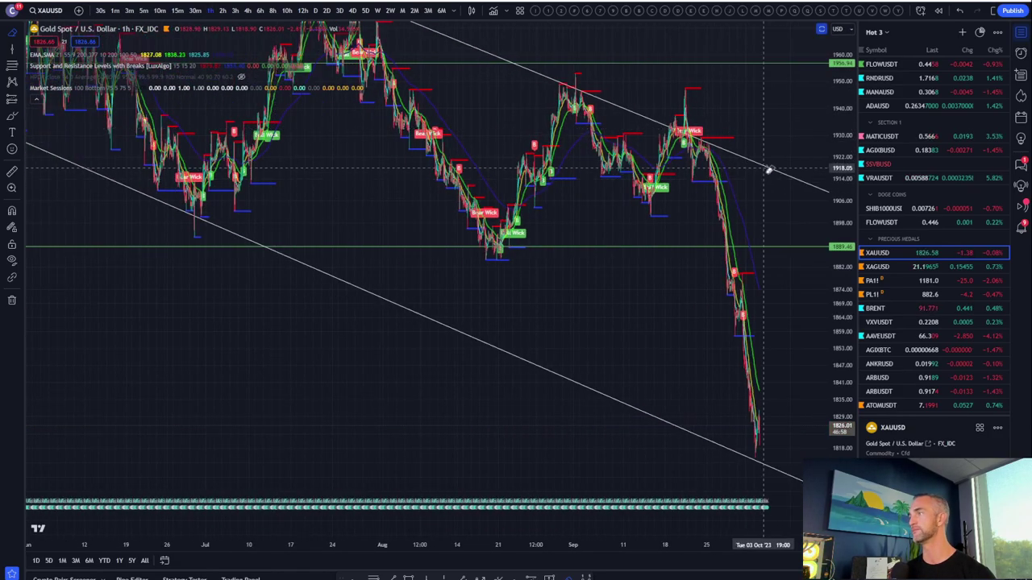
{"action": "scroll", "coordinate": [592, 296], "scroll_direction": "down", "scroll_amount": 3}
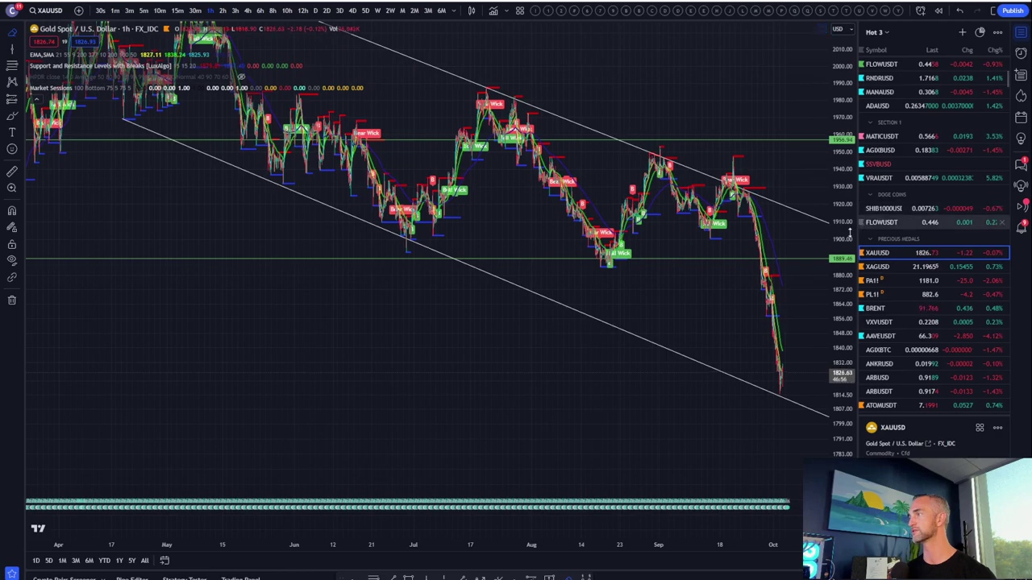
{"action": "left_click_drag", "start_coordinate": [846, 236], "coordinate": [744, 295]}
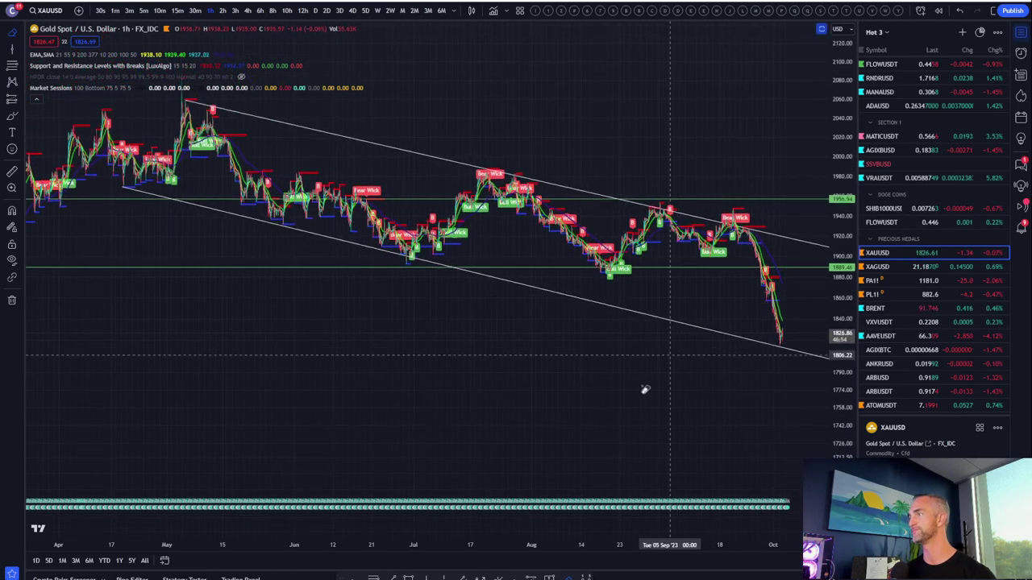
{"action": "left_click_drag", "start_coordinate": [618, 105], "coordinate": [414, 80]}
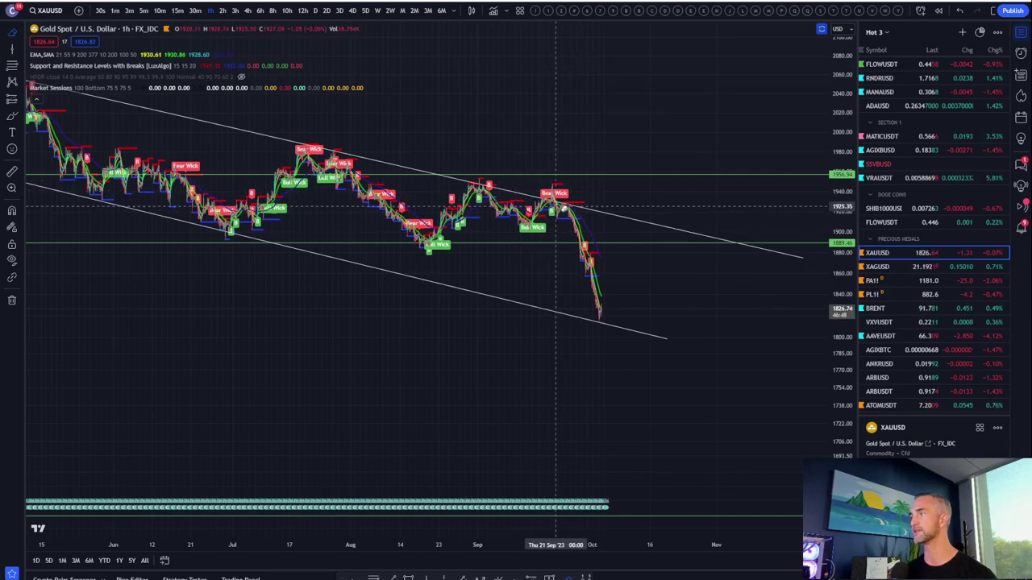
{"action": "left_click_drag", "start_coordinate": [569, 207], "coordinate": [475, 203]}
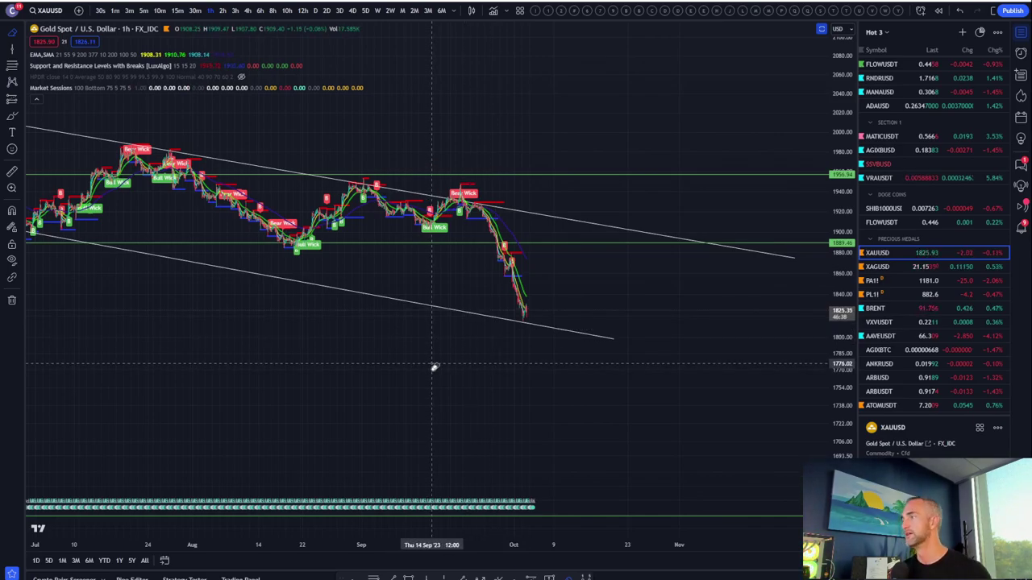
{"action": "left_click_drag", "start_coordinate": [615, 136], "coordinate": [684, 102]}
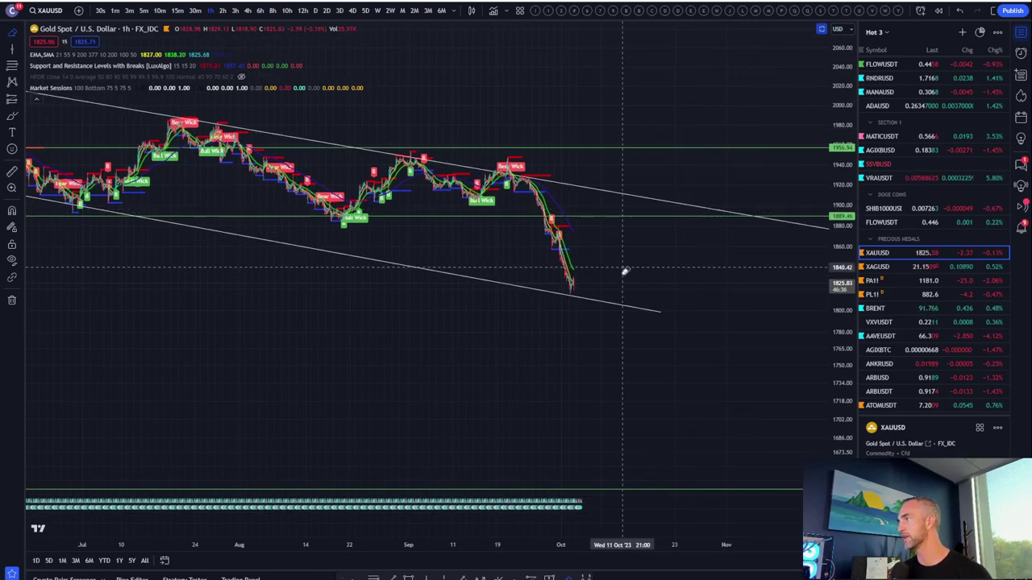
{"action": "scroll", "coordinate": [625, 271], "scroll_direction": "down", "scroll_amount": 2}
{"action": "scroll", "coordinate": [678, 266], "scroll_direction": "up", "scroll_amount": 3}
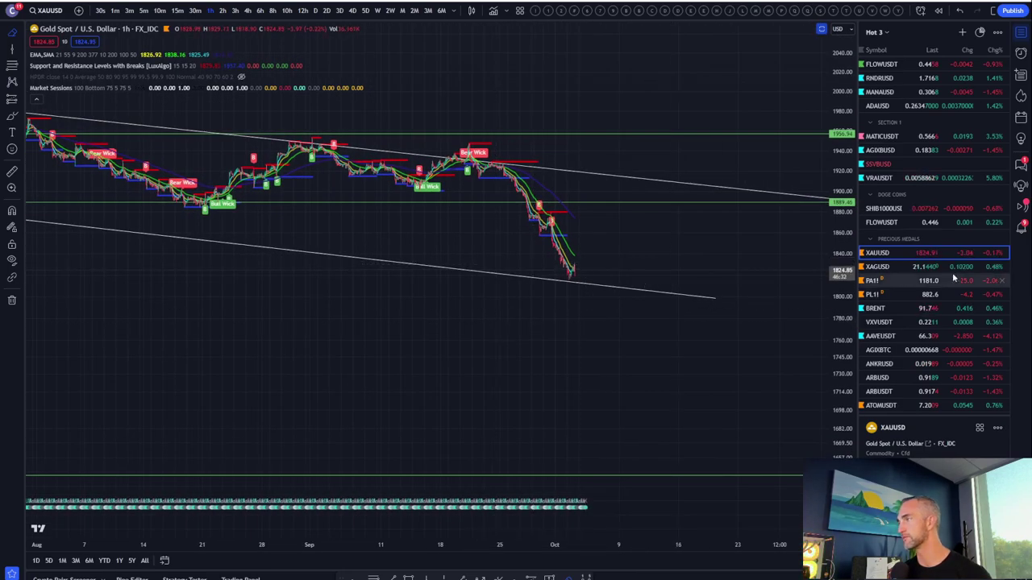
Step: Chart XAGUSD and centre its early-October drop below the green zone
{"action": "left_click", "coordinate": [896, 269]}
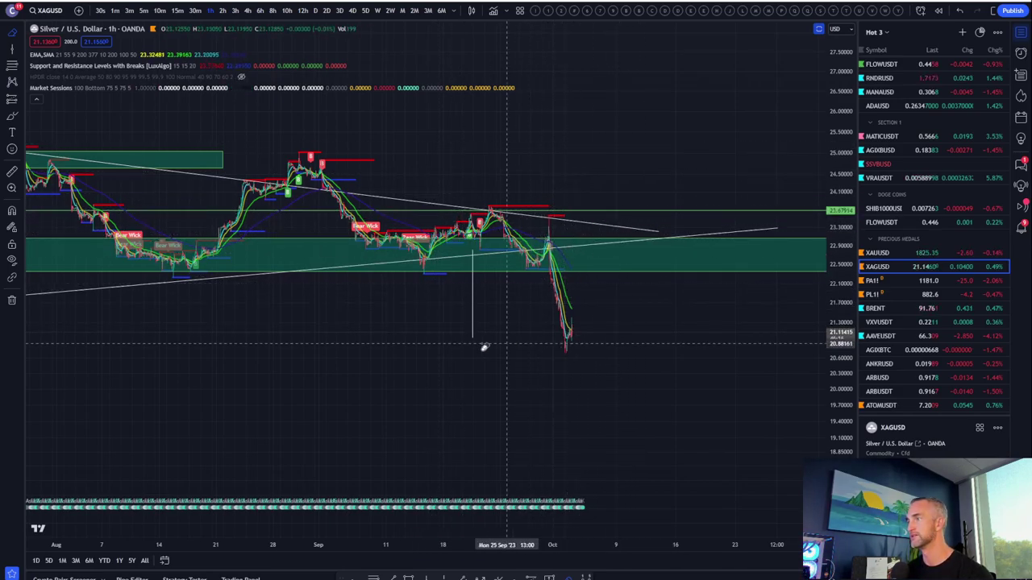
{"action": "scroll", "coordinate": [549, 331], "scroll_direction": "down", "scroll_amount": 3}
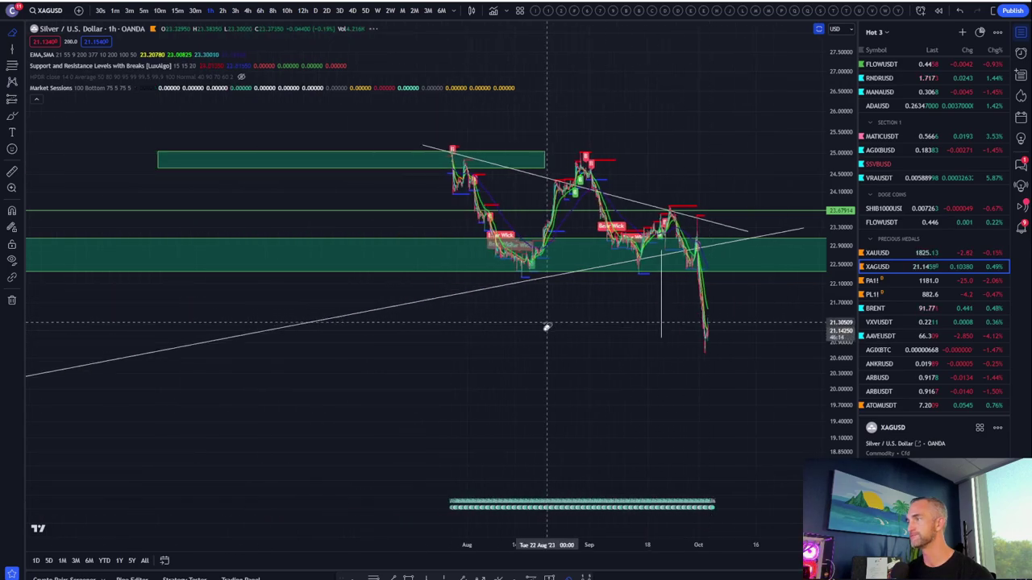
{"action": "scroll", "coordinate": [545, 328], "scroll_direction": "up", "scroll_amount": 5}
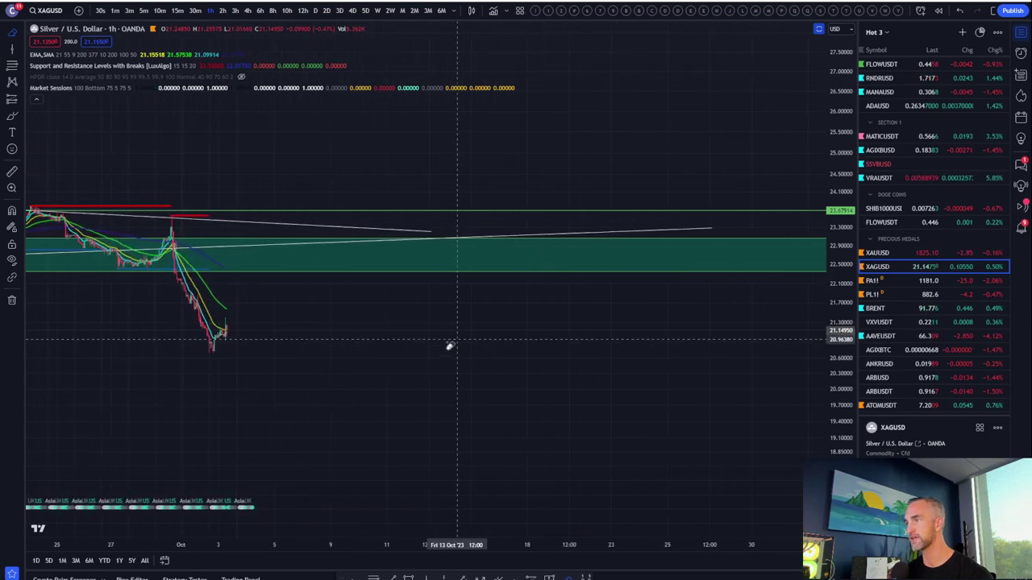
{"action": "left_click_drag", "start_coordinate": [443, 350], "coordinate": [415, 361]}
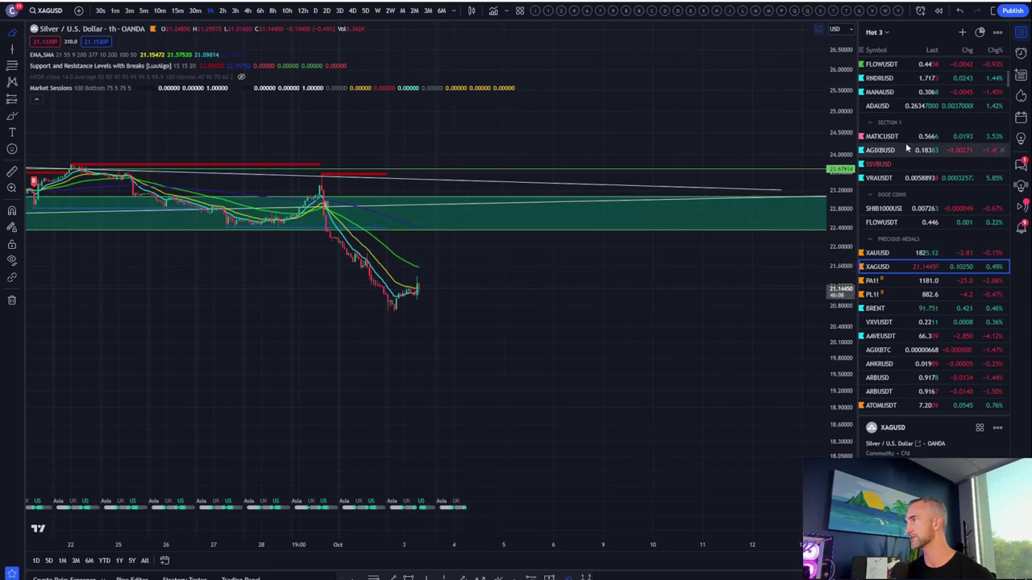
{"action": "scroll", "coordinate": [1007, 161], "scroll_direction": "up", "scroll_amount": 5}
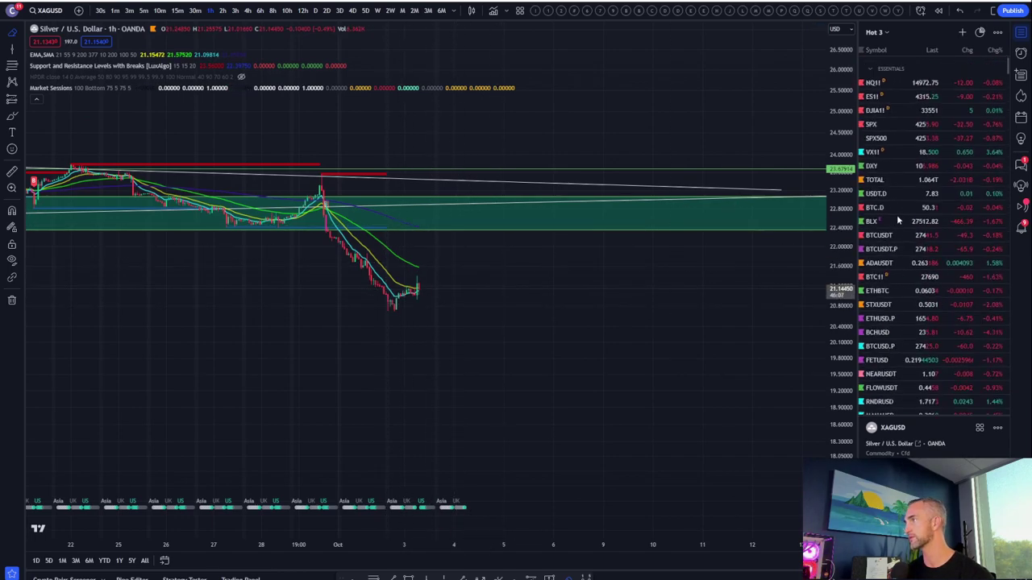
Step: Chart the DXY dollar index and adjust the time zoom on its climb to the green zone
{"action": "left_click", "coordinate": [891, 167]}
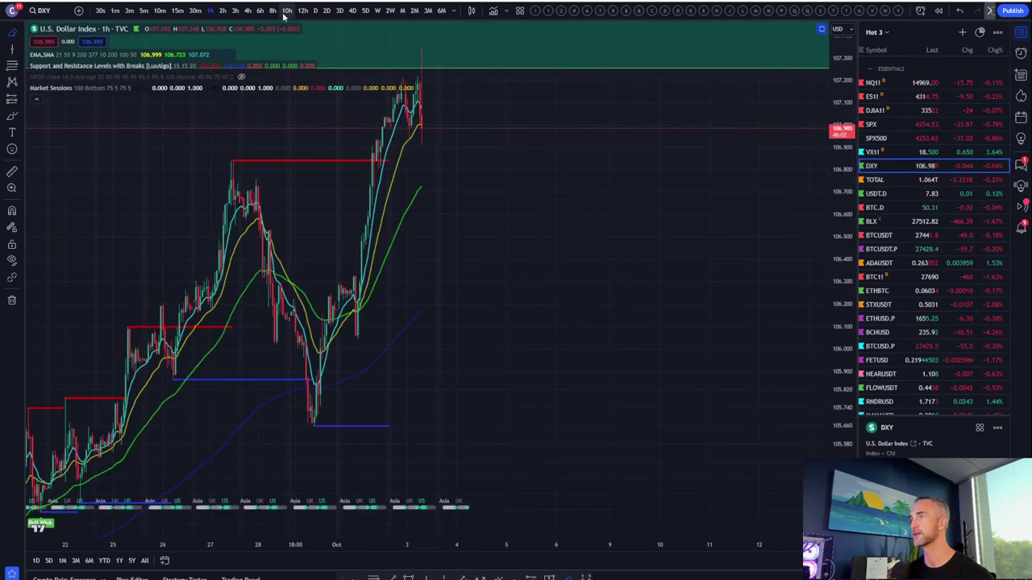
{"action": "scroll", "coordinate": [668, 156], "scroll_direction": "down", "scroll_amount": 2}
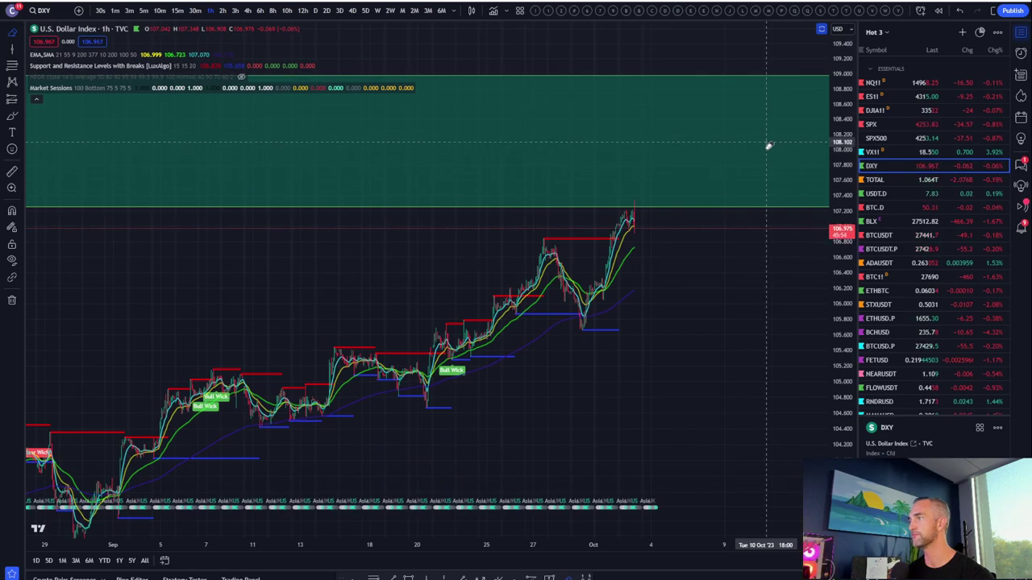
{"action": "scroll", "coordinate": [597, 225], "scroll_direction": "up", "scroll_amount": 2}
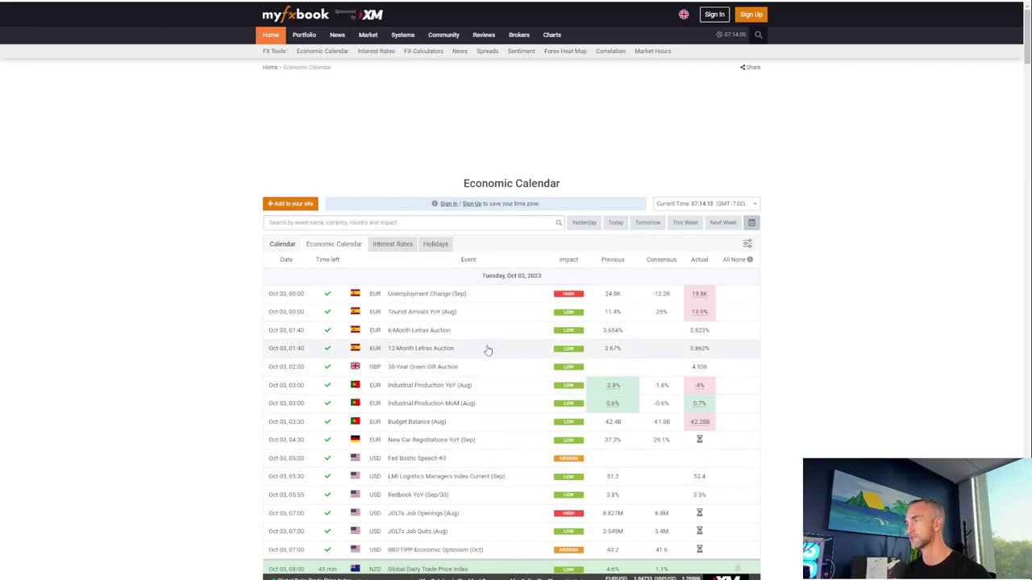
Step: Scroll the Oct 03 calendar to the USD JOLTs Job Openings and Job Quits rows with their actual values
{"action": "scroll", "coordinate": [487, 347], "scroll_direction": "down", "scroll_amount": 3}
{"action": "scroll", "coordinate": [366, 313], "scroll_direction": "down", "scroll_amount": 10}
{"action": "scroll", "coordinate": [367, 313], "scroll_direction": "up", "scroll_amount": 10}
{"action": "scroll", "coordinate": [367, 312], "scroll_direction": "up", "scroll_amount": 3}
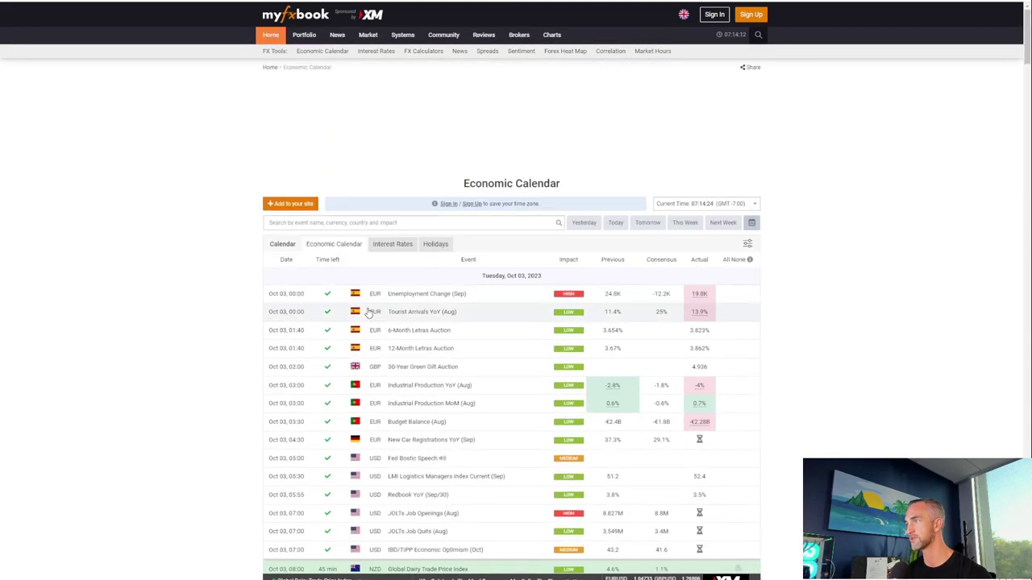
{"action": "scroll", "coordinate": [367, 313], "scroll_direction": "down", "scroll_amount": 9}
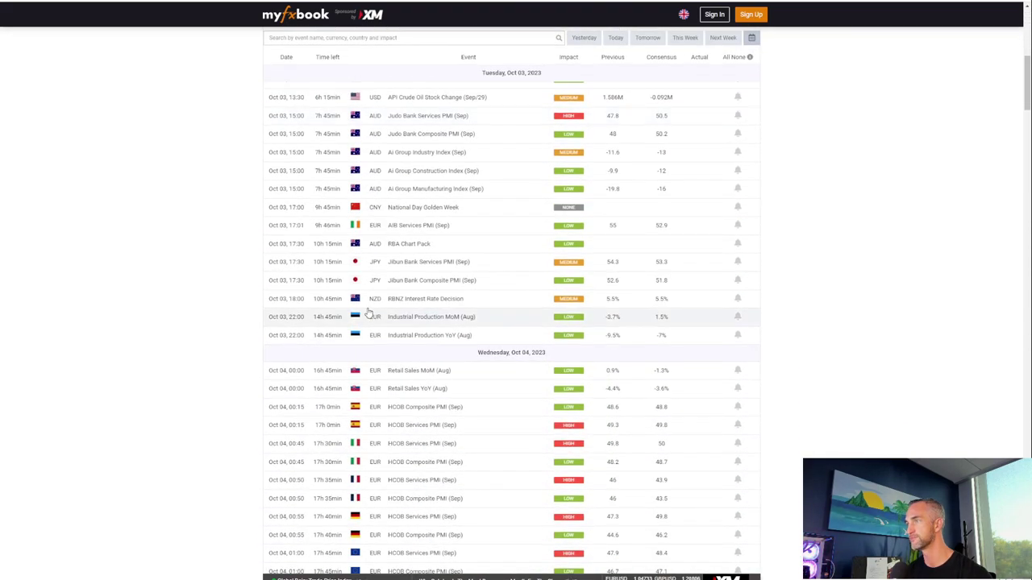
{"action": "scroll", "coordinate": [367, 313], "scroll_direction": "up", "scroll_amount": 3}
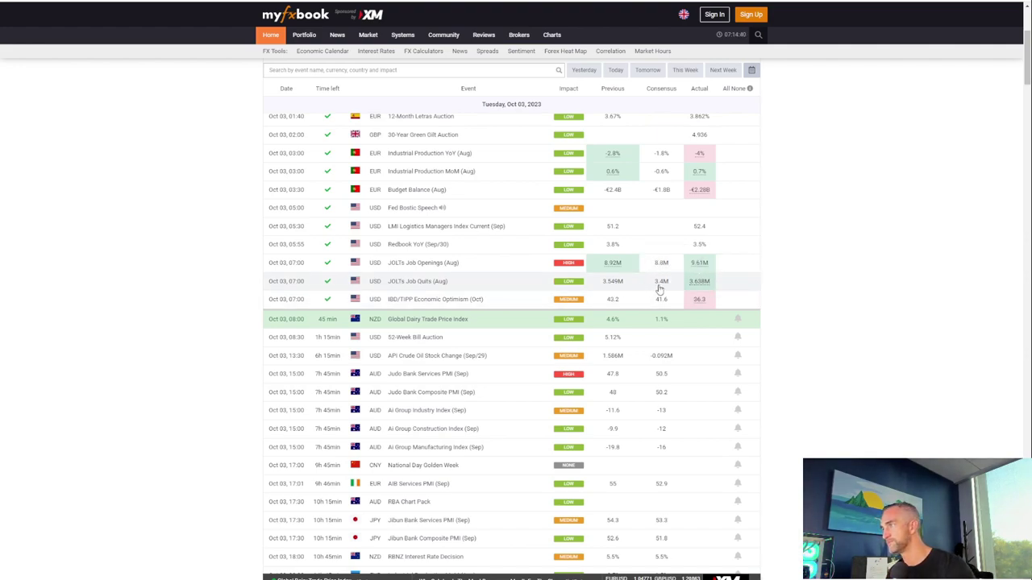
{"action": "mouse_move", "coordinate": [699, 289]}
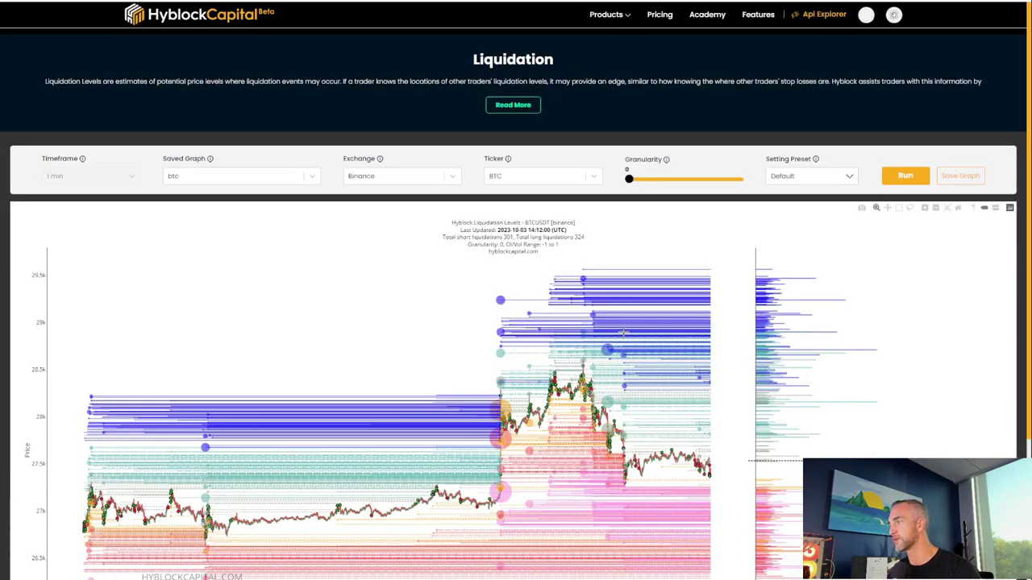
Step: Scroll down Hyblock's Liquidation page to the BTCUSDT Binance liquidation levels chart
{"action": "scroll", "coordinate": [500, 504], "scroll_direction": "down", "scroll_amount": 1}
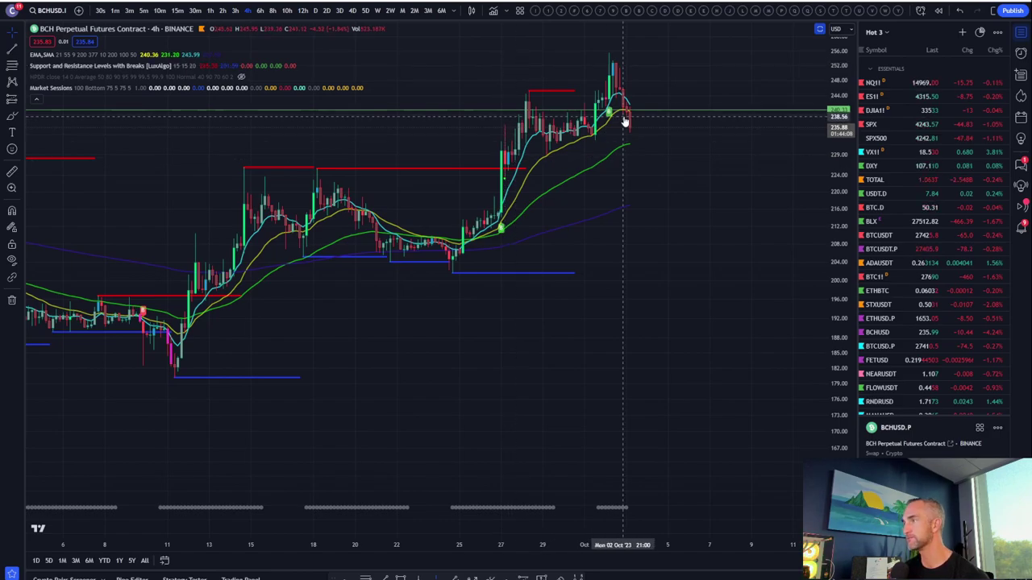
Step: Put the BCH perpetual on 15-minute candles and zoom in on the 1–3 October bars
{"action": "scroll", "coordinate": [623, 118], "scroll_direction": "down", "scroll_amount": 3}
{"action": "scroll", "coordinate": [573, 135], "scroll_direction": "up", "scroll_amount": 3}
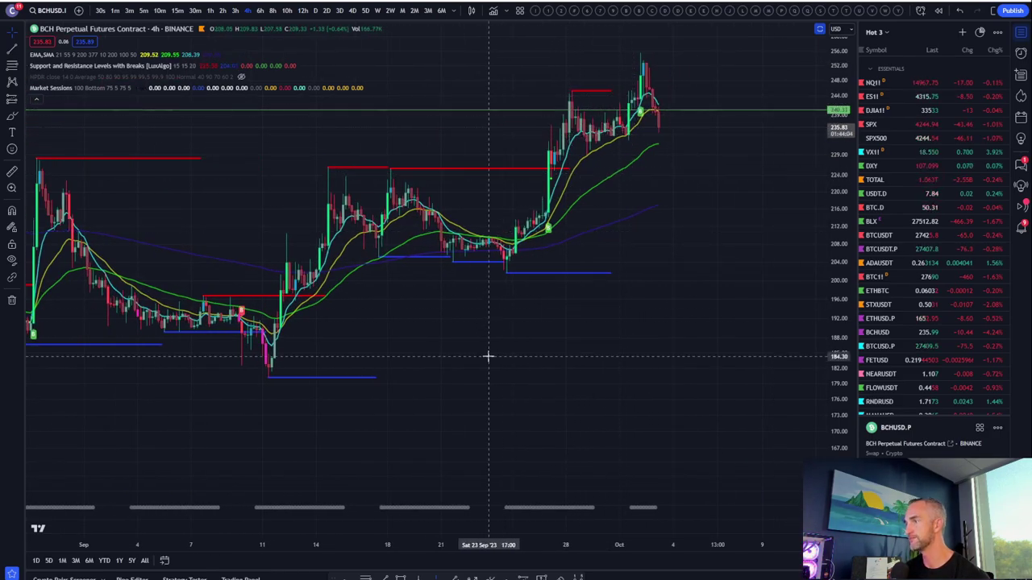
{"action": "scroll", "coordinate": [565, 266], "scroll_direction": "up", "scroll_amount": 2}
{"action": "scroll", "coordinate": [486, 387], "scroll_direction": "right", "scroll_amount": 3}
{"action": "left_click", "coordinate": [177, 11]}
{"action": "scroll", "coordinate": [337, 240], "scroll_direction": "down", "scroll_amount": 3}
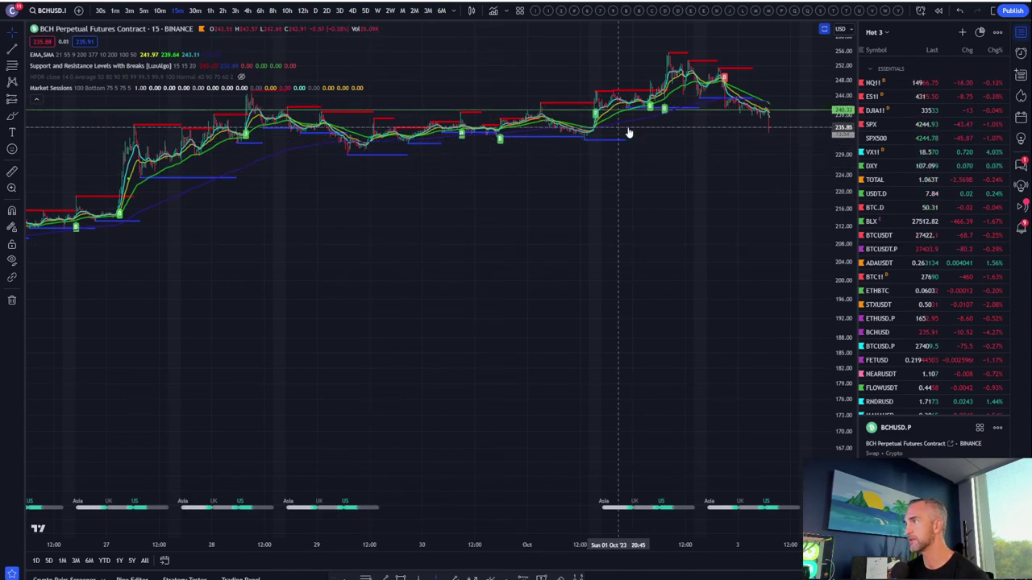
{"action": "scroll", "coordinate": [620, 202], "scroll_direction": "up", "scroll_amount": 2}
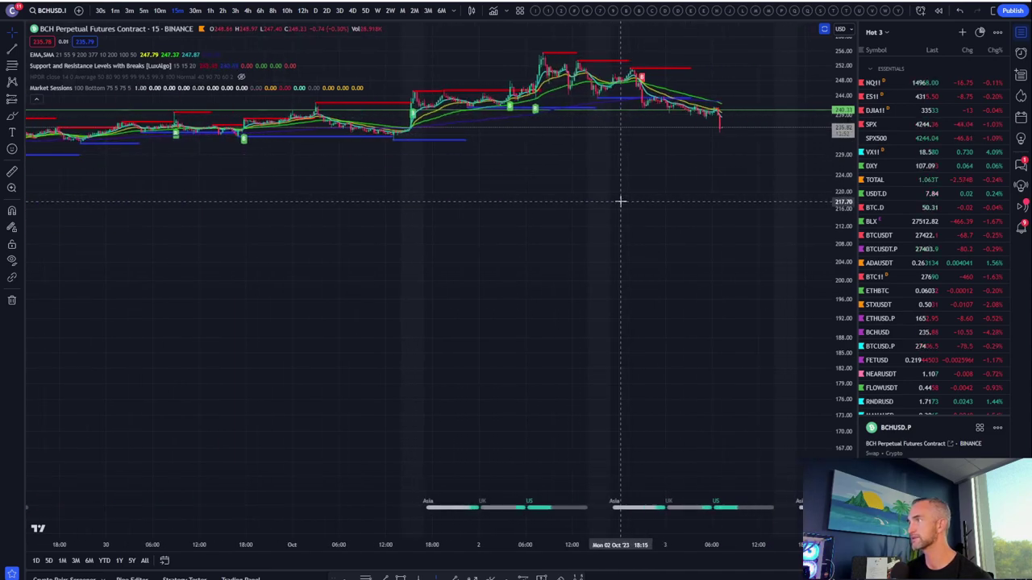
{"action": "scroll", "coordinate": [709, 143], "scroll_direction": "up", "scroll_amount": 2}
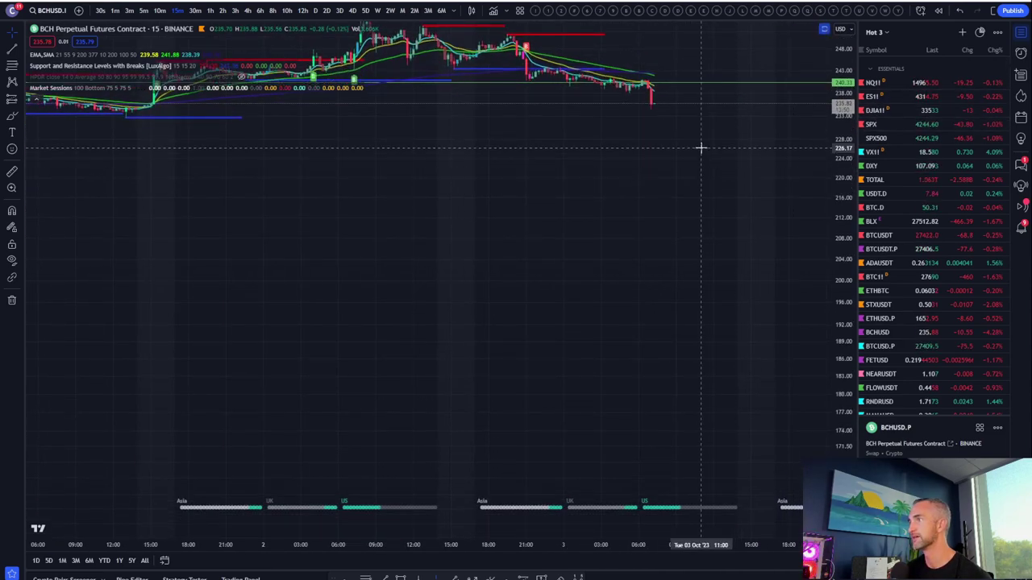
{"action": "left_click_drag", "start_coordinate": [701, 147], "coordinate": [705, 196]}
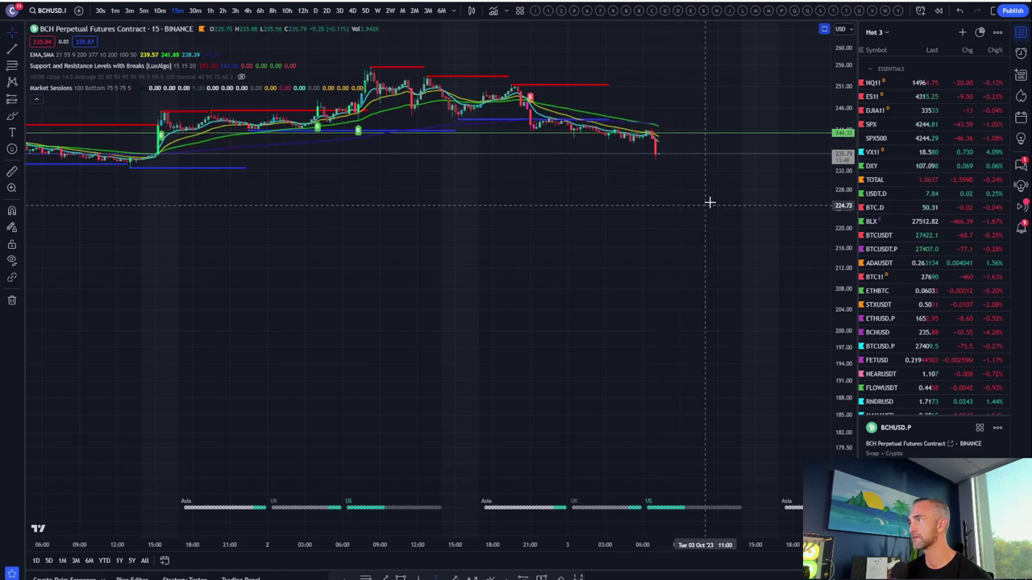
{"action": "left_click_drag", "start_coordinate": [716, 193], "coordinate": [691, 103]}
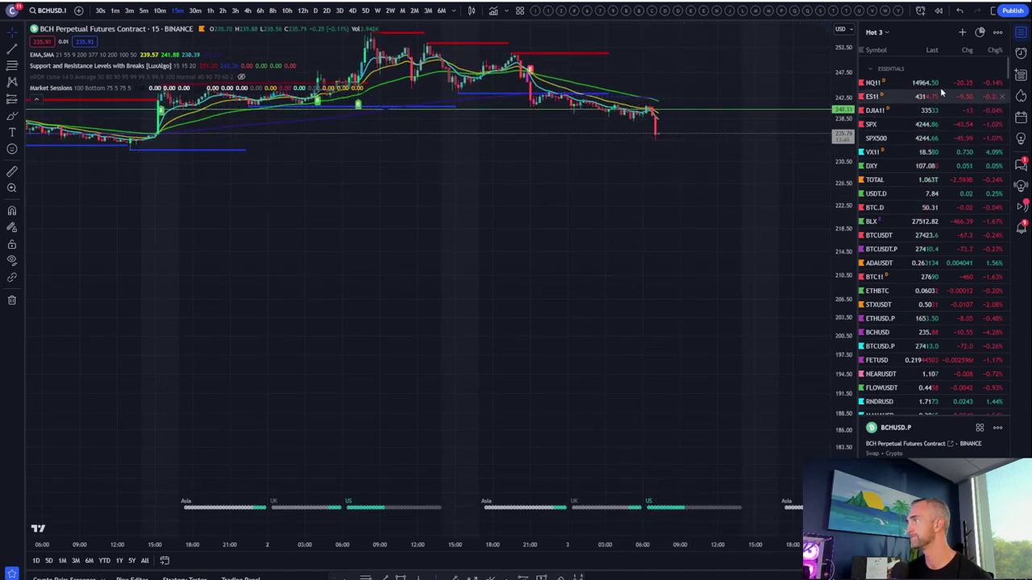
Step: Glance at NQ1! NASDAQ 100 futures, then show DXY on 15-minute candles with a compressed price scale
{"action": "left_click", "coordinate": [900, 83]}
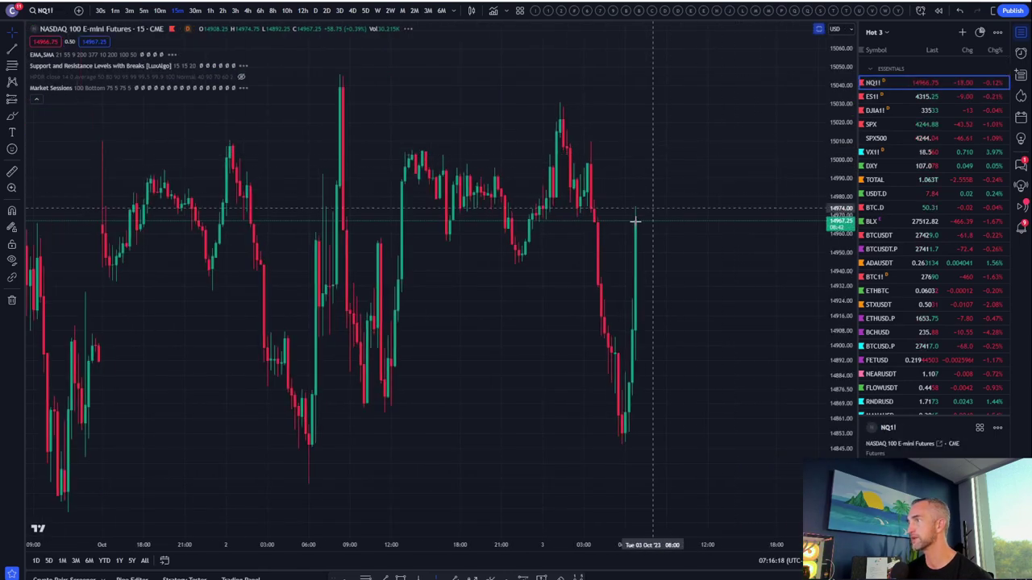
{"action": "left_click", "coordinate": [891, 165]}
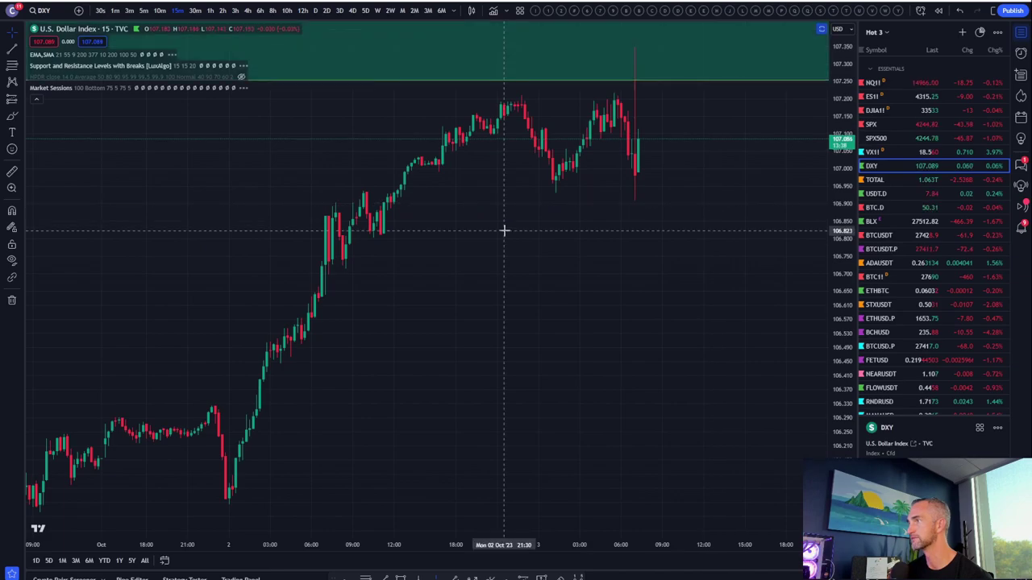
{"action": "scroll", "coordinate": [504, 230], "scroll_direction": "down", "scroll_amount": 3}
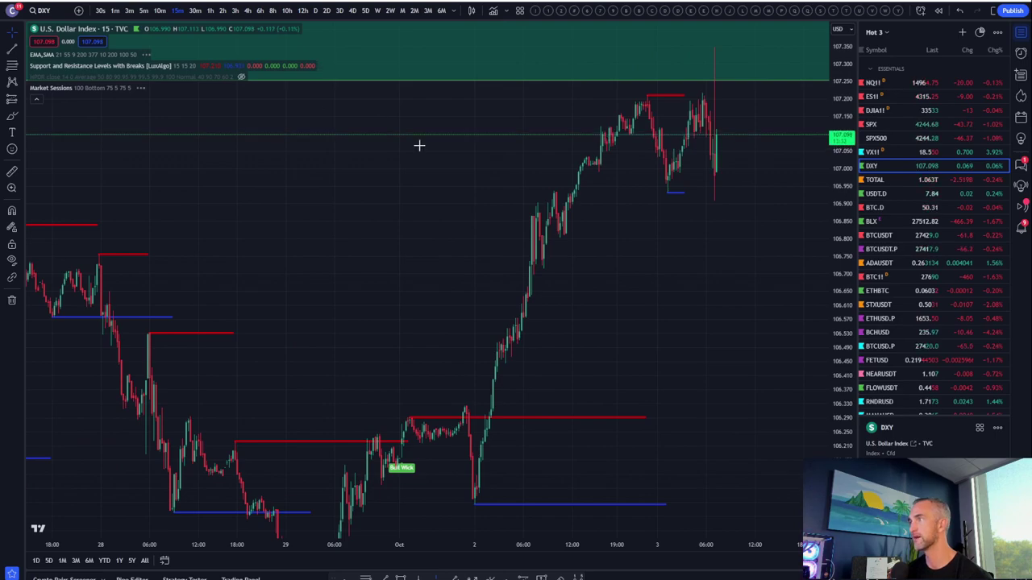
{"action": "left_click_drag", "start_coordinate": [842, 271], "coordinate": [806, 230]}
{"action": "scroll", "coordinate": [618, 271], "scroll_direction": "down", "scroll_amount": 5}
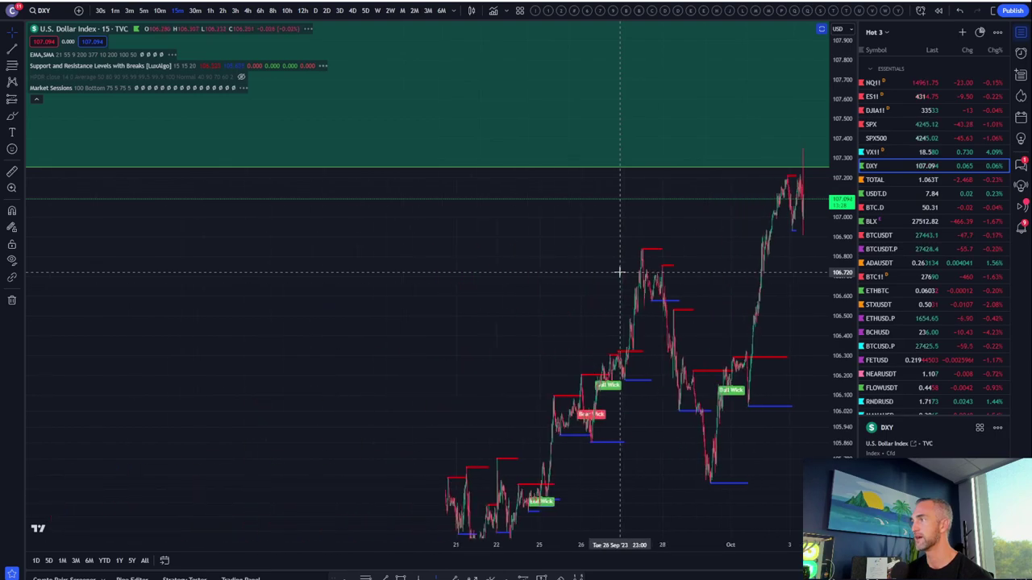
{"action": "scroll", "coordinate": [617, 271], "scroll_direction": "up", "scroll_amount": 6}
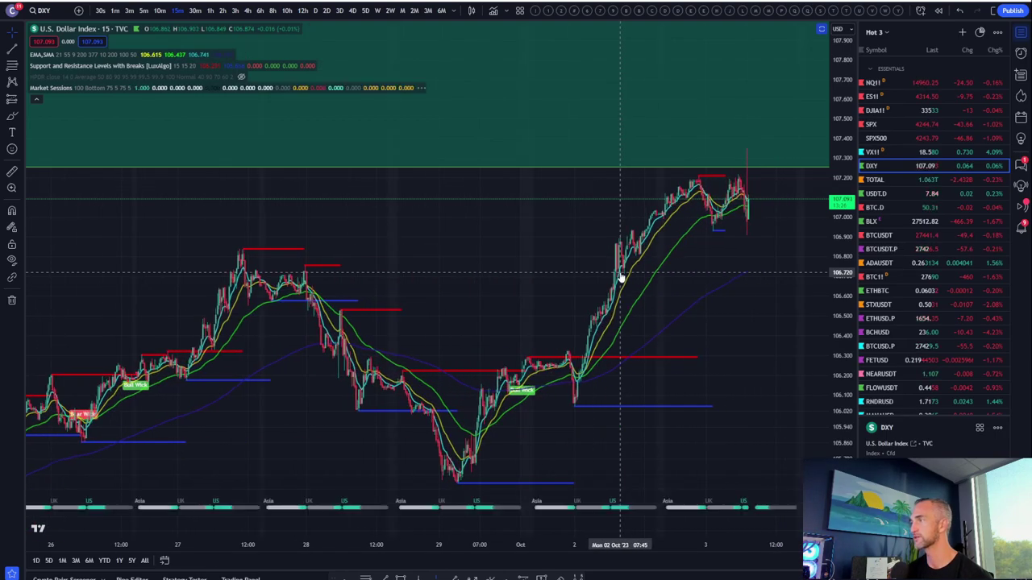
{"action": "scroll", "coordinate": [895, 248], "scroll_direction": "down", "scroll_amount": 10}
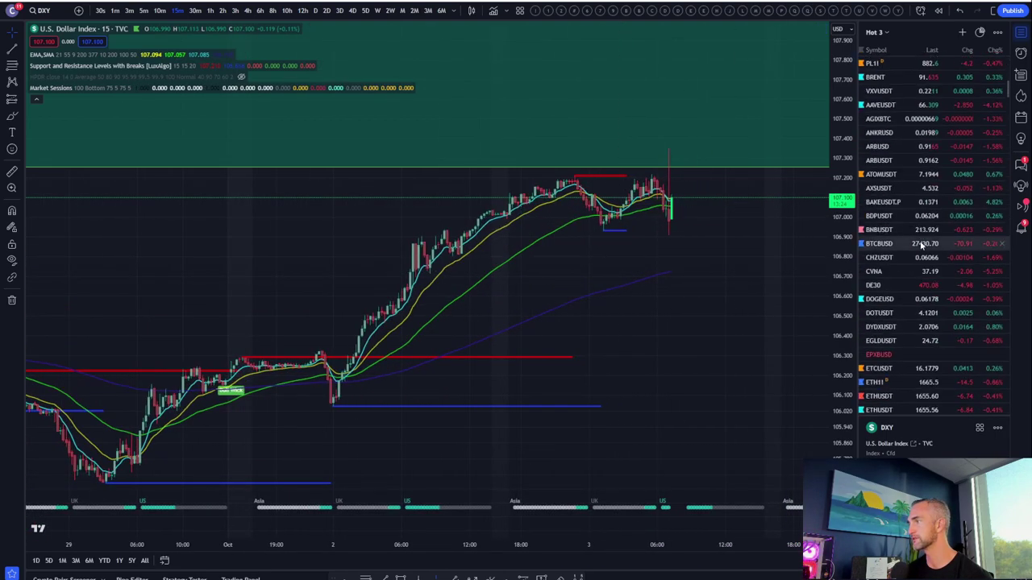
{"action": "scroll", "coordinate": [878, 294], "scroll_direction": "down", "scroll_amount": 5}
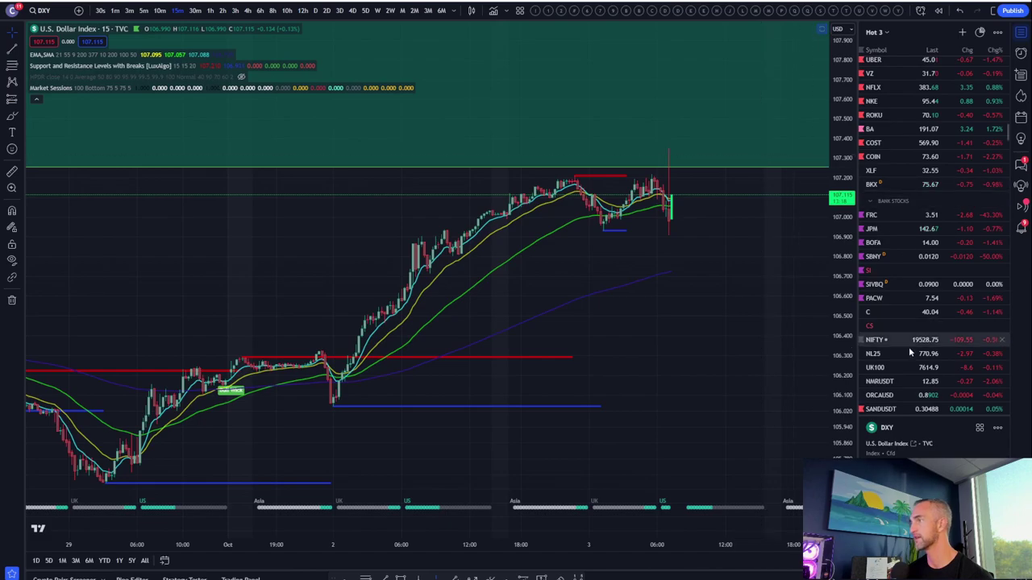
{"action": "scroll", "coordinate": [901, 324], "scroll_direction": "down", "scroll_amount": 10}
{"action": "scroll", "coordinate": [901, 324], "scroll_direction": "down", "scroll_amount": 5}
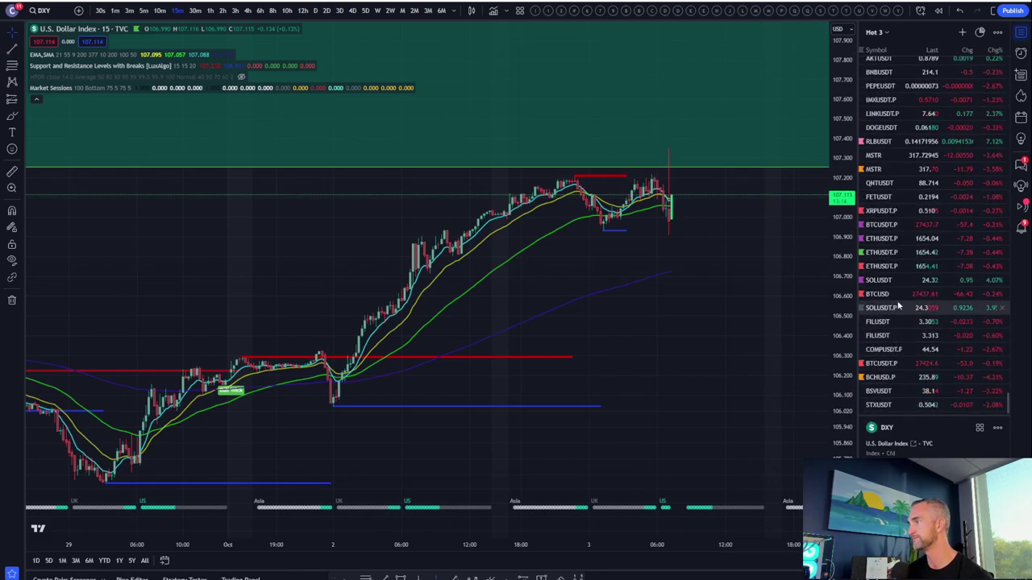
Step: Chart SOLUSDT.P on 15-minute candles, rescaled to cover the last few days and the Oct 3 spike
{"action": "left_click", "coordinate": [883, 308]}
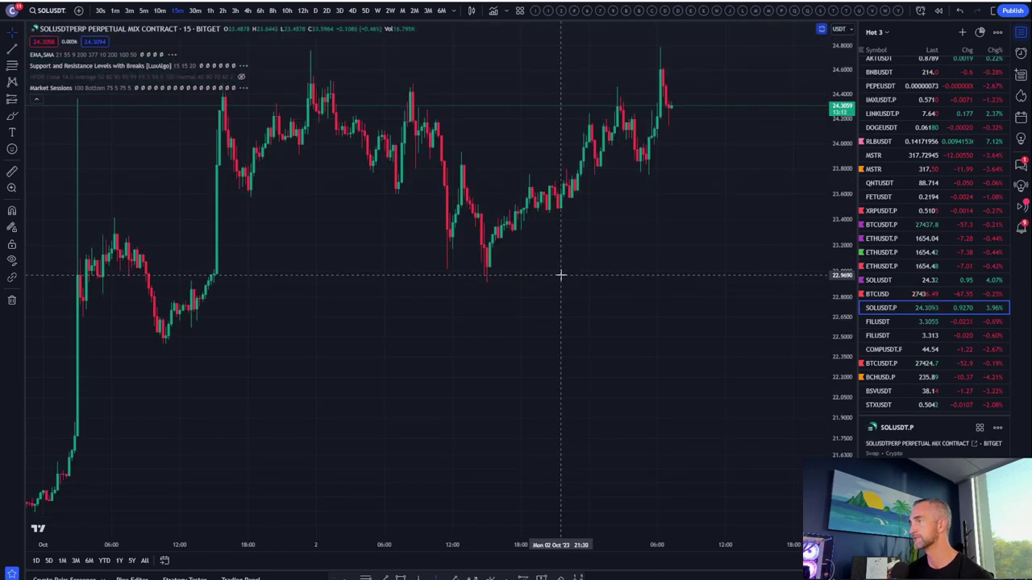
{"action": "scroll", "coordinate": [560, 275], "scroll_direction": "down", "scroll_amount": 5}
{"action": "left_click_drag", "start_coordinate": [842, 215], "coordinate": [843, 226]}
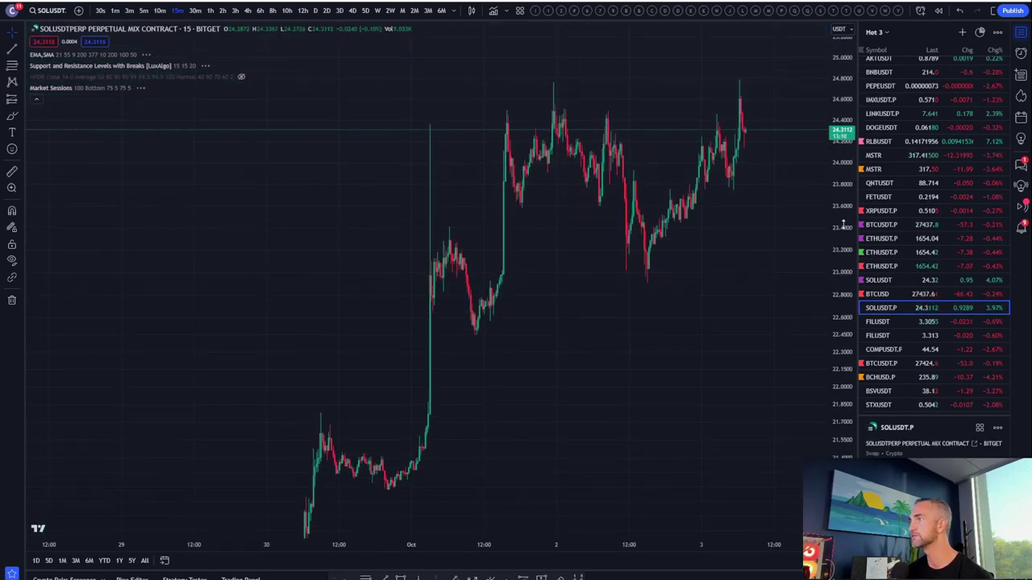
{"action": "scroll", "coordinate": [678, 292], "scroll_direction": "up", "scroll_amount": 3}
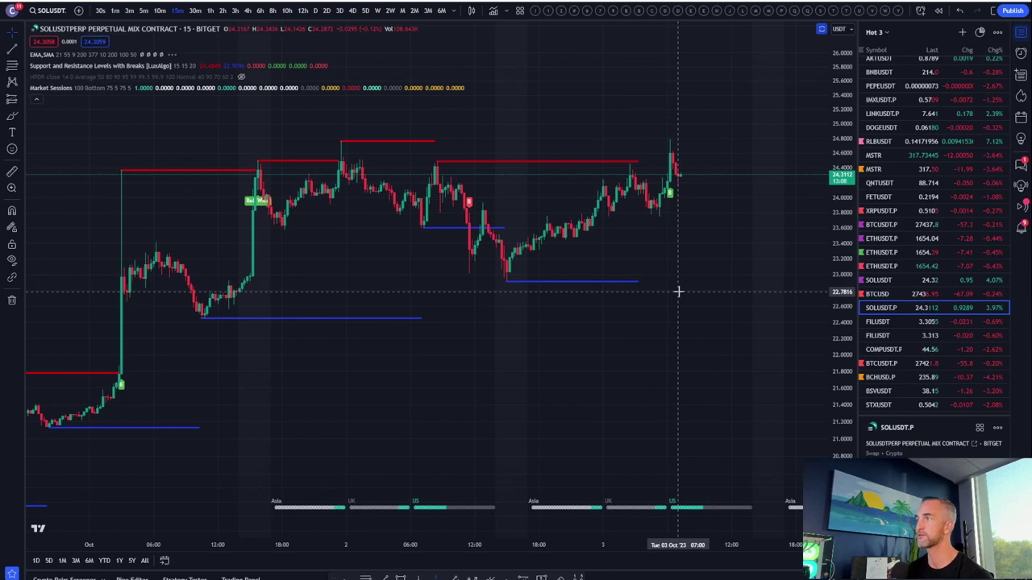
{"action": "scroll", "coordinate": [678, 292], "scroll_direction": "down", "scroll_amount": 3}
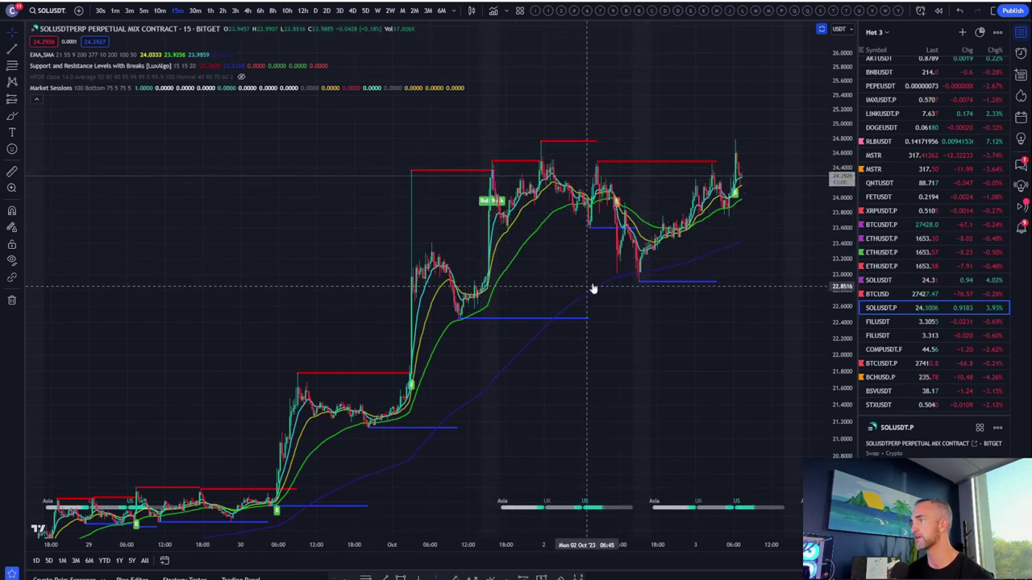
{"action": "scroll", "coordinate": [645, 293], "scroll_direction": "right", "scroll_amount": 5}
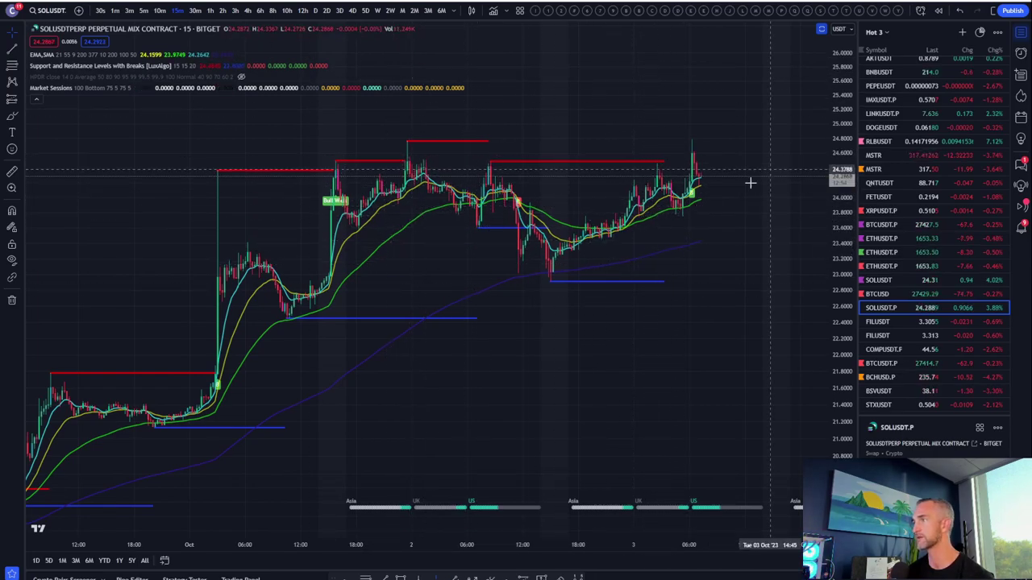
{"action": "scroll", "coordinate": [696, 212], "scroll_direction": "up", "scroll_amount": 3}
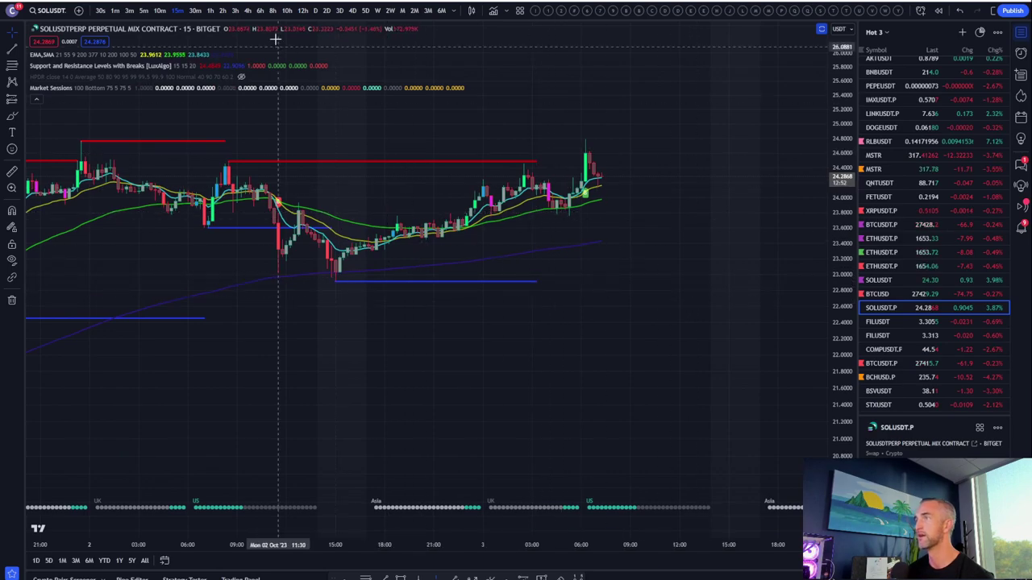
Step: Move Solana from 4-hour to daily candles, framing July–October up to the 25.5 resistance
{"action": "left_click", "coordinate": [247, 12]}
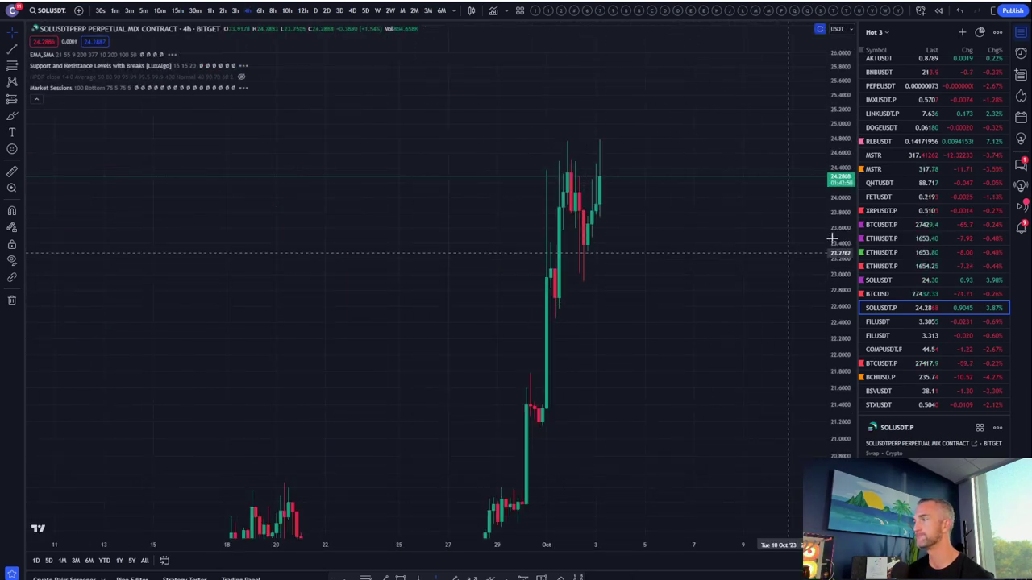
{"action": "scroll", "coordinate": [629, 295], "scroll_direction": "down", "scroll_amount": 3}
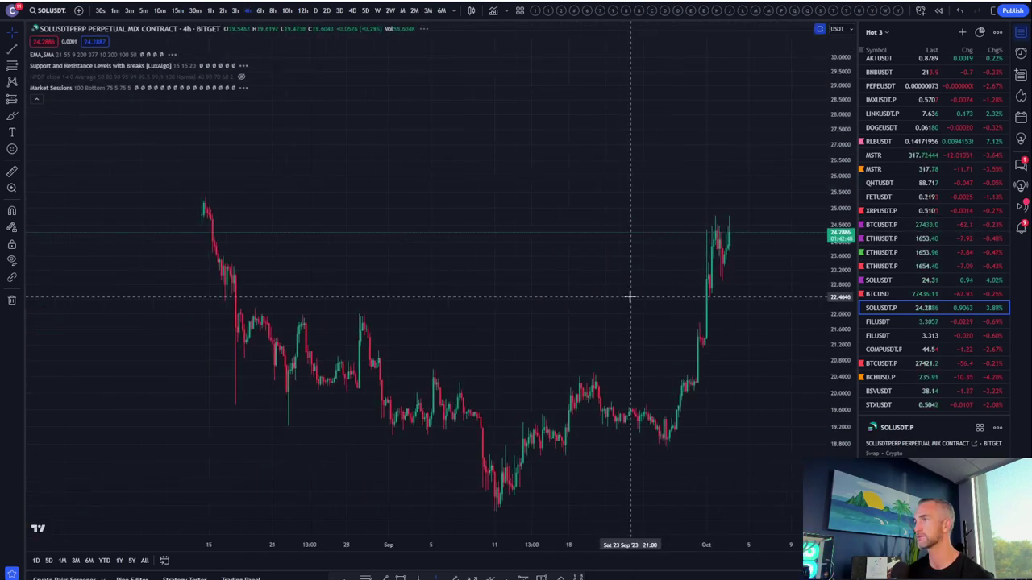
{"action": "scroll", "coordinate": [493, 313], "scroll_direction": "down", "scroll_amount": 3}
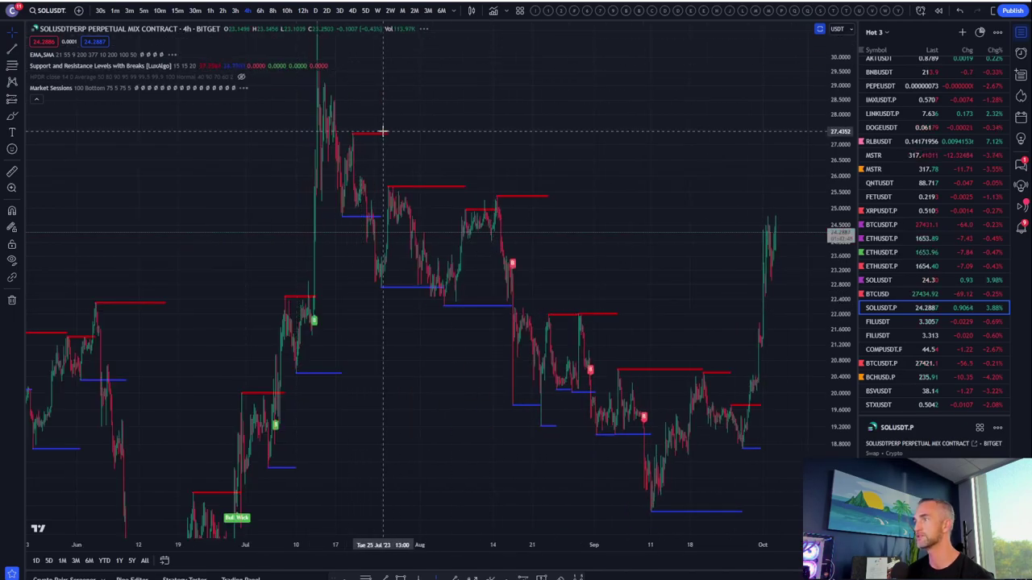
{"action": "left_click", "coordinate": [314, 11]}
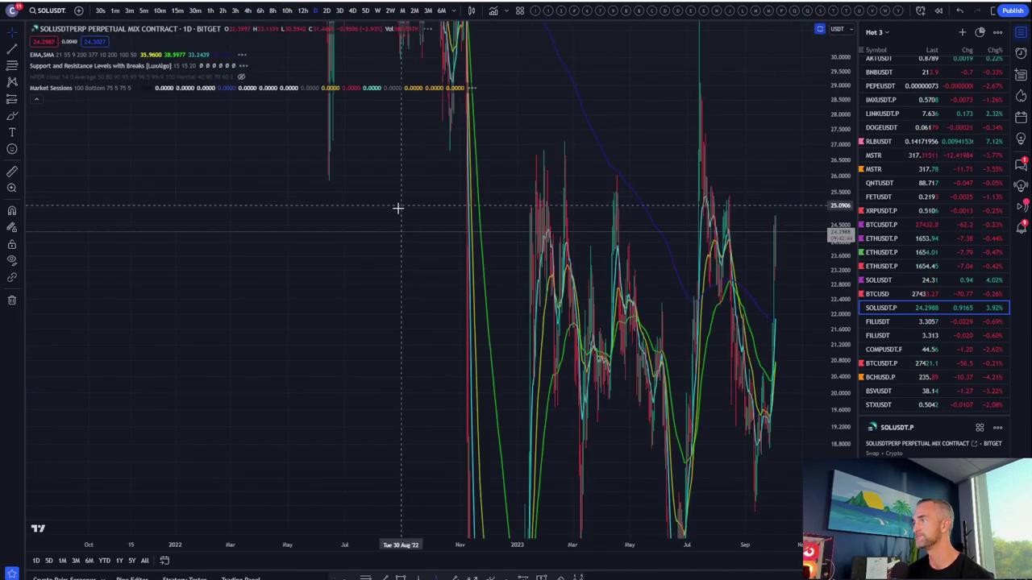
{"action": "scroll", "coordinate": [398, 209], "scroll_direction": "up", "scroll_amount": 3}
{"action": "left_click_drag", "start_coordinate": [427, 215], "coordinate": [530, 183]}
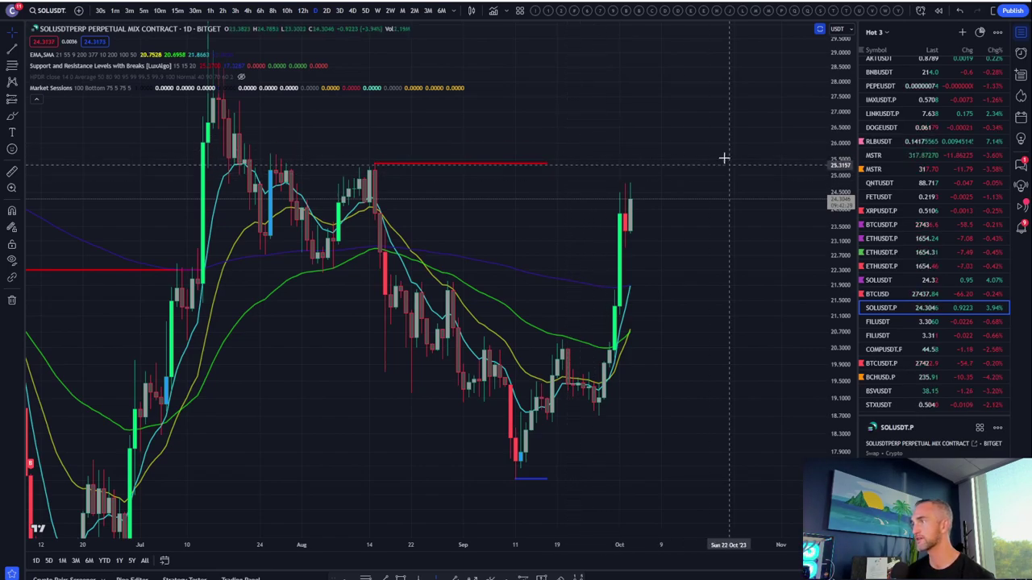
{"action": "left_click_drag", "start_coordinate": [840, 202], "coordinate": [838, 266]}
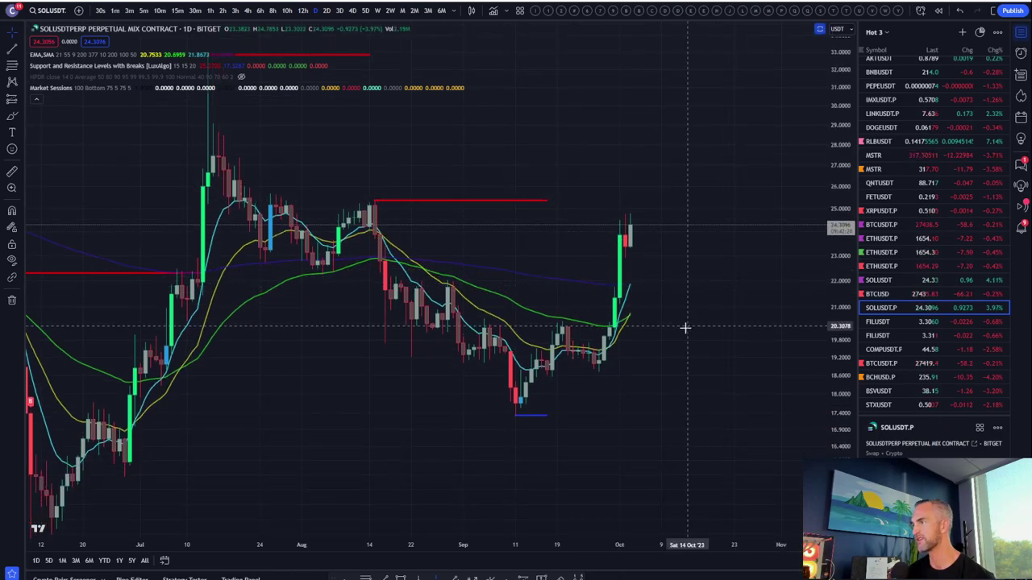